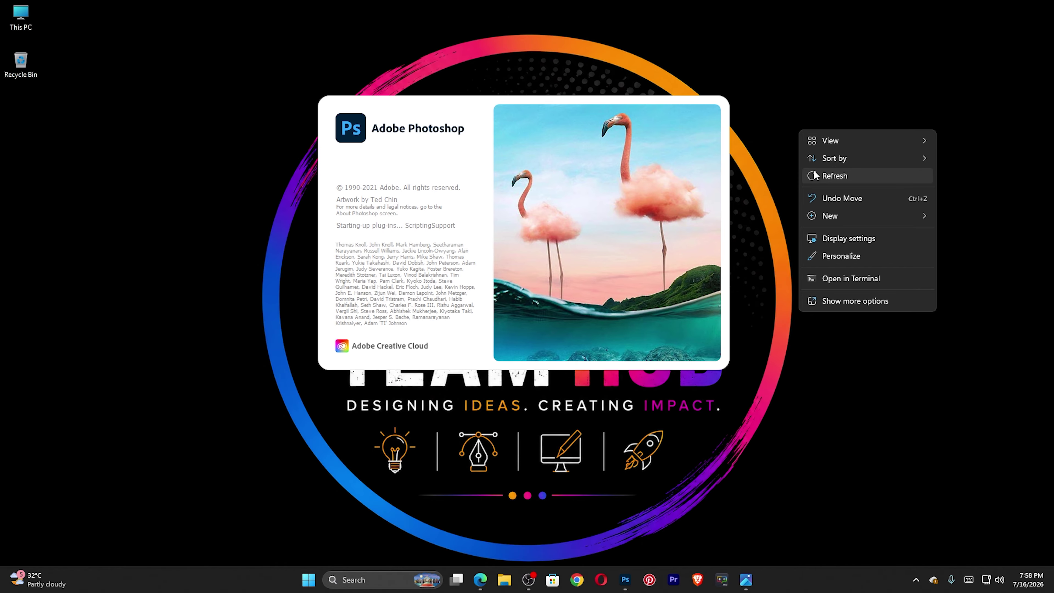
left_click(826, 176)
right_click(799, 142)
left_click(826, 190)
right_click(796, 169)
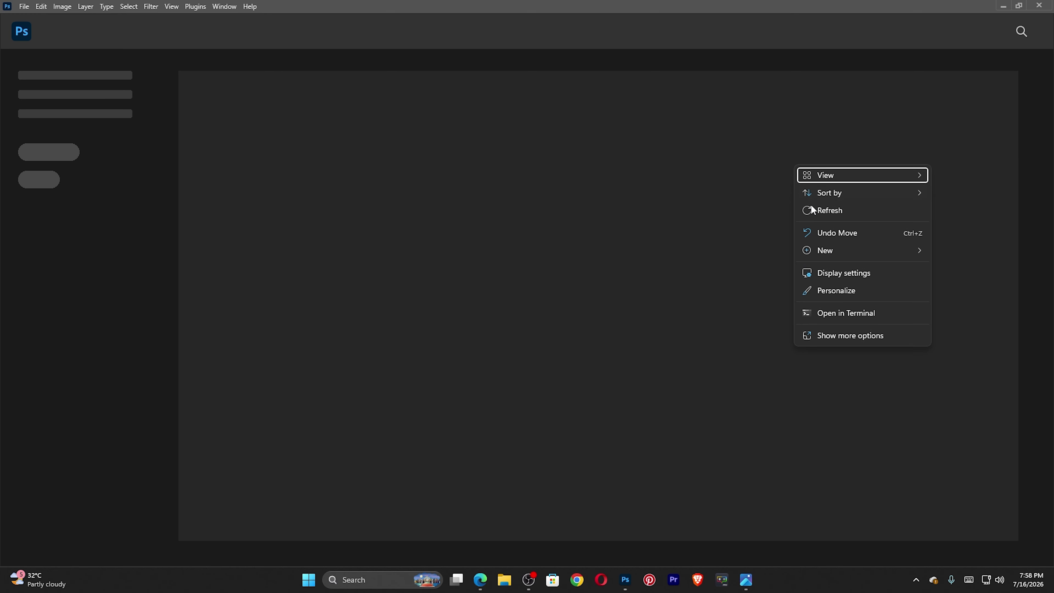
left_click(811, 208)
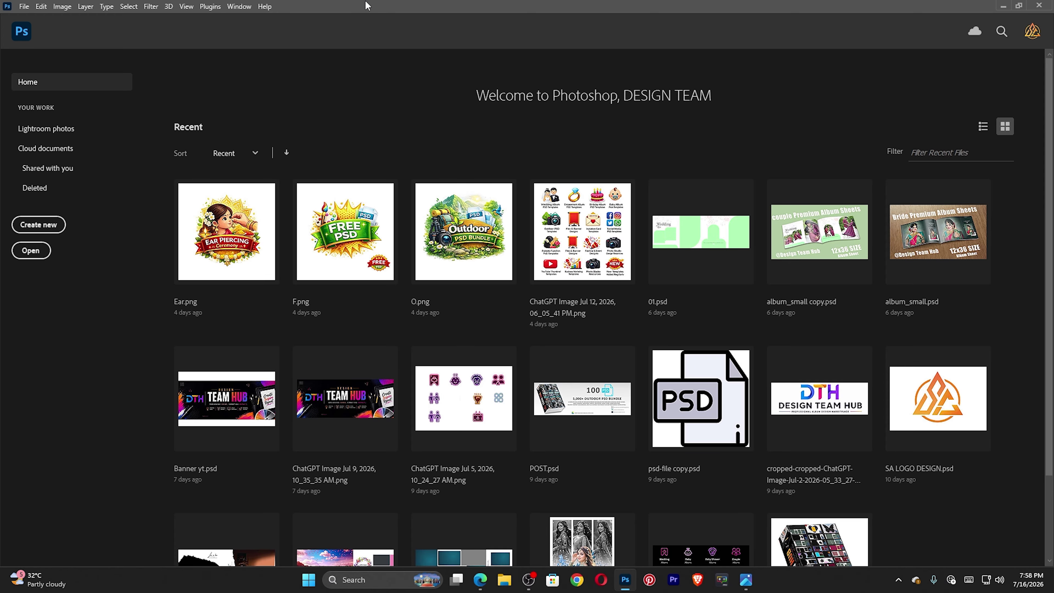
- Create a new document from the custom 36 x 12 in preset at 300 ppi, RGB Color, with a white background
left_click(38, 224)
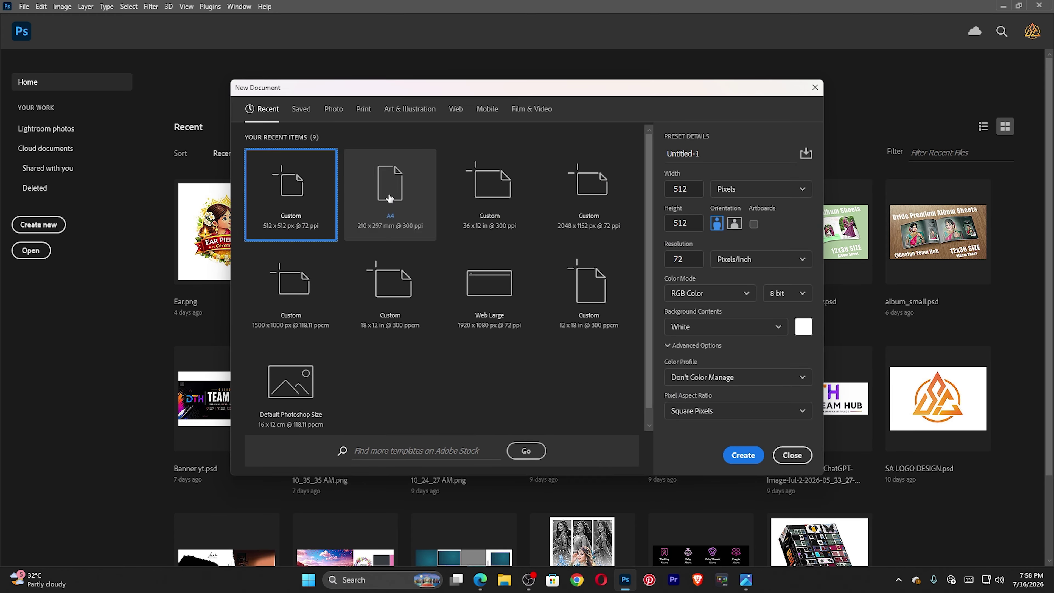
left_click(743, 189)
left_click(760, 229)
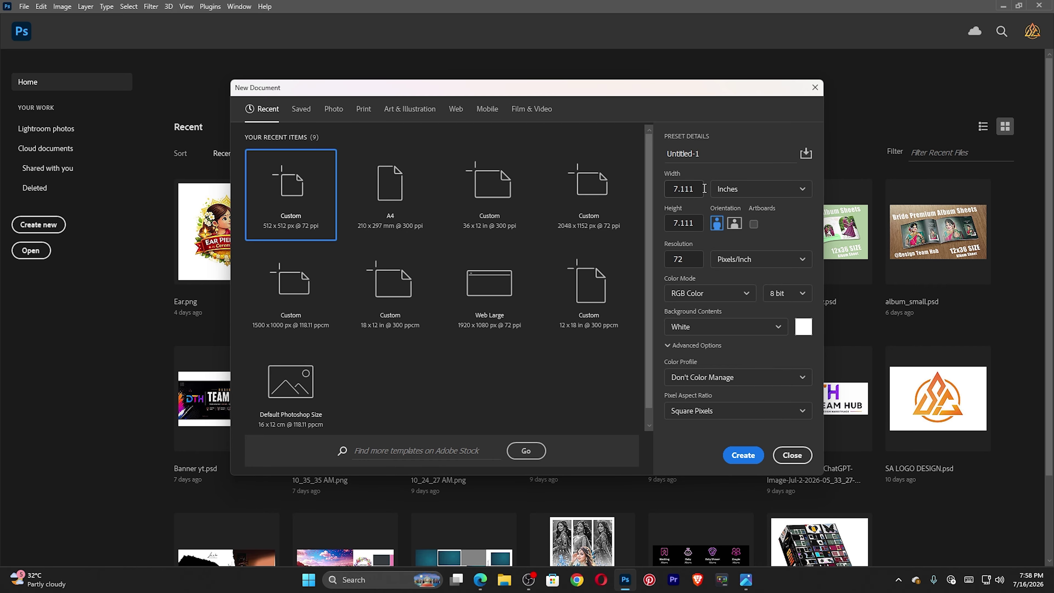
left_click(500, 195)
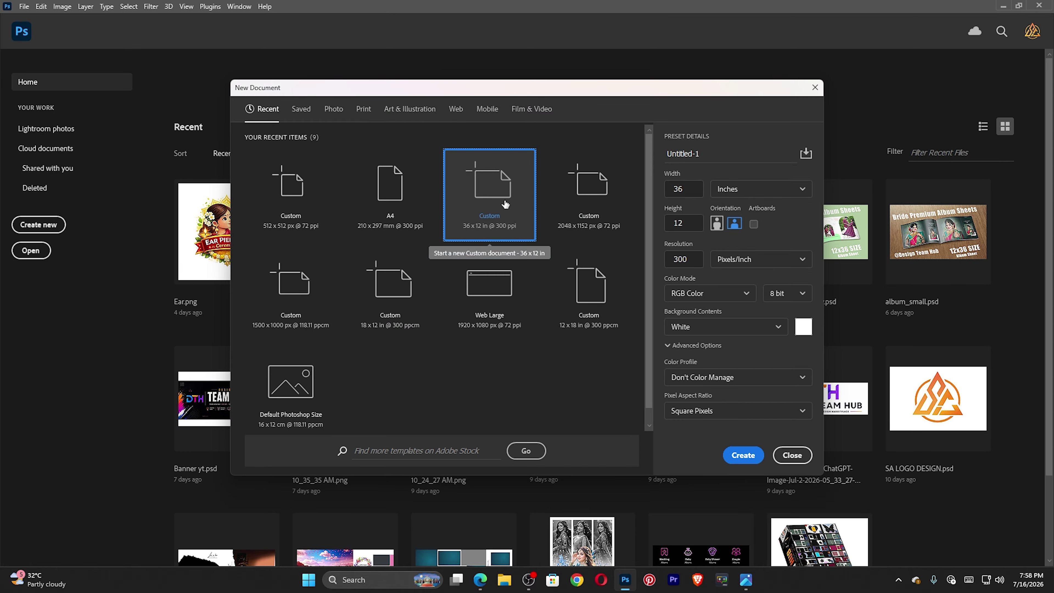
left_click(709, 153)
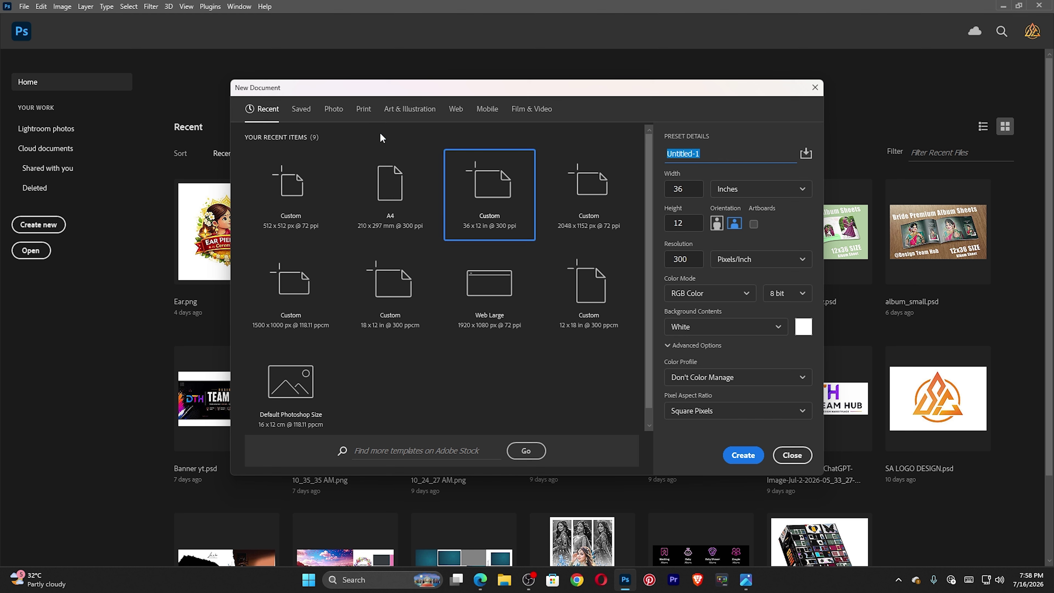
left_click(301, 108)
left_click(270, 118)
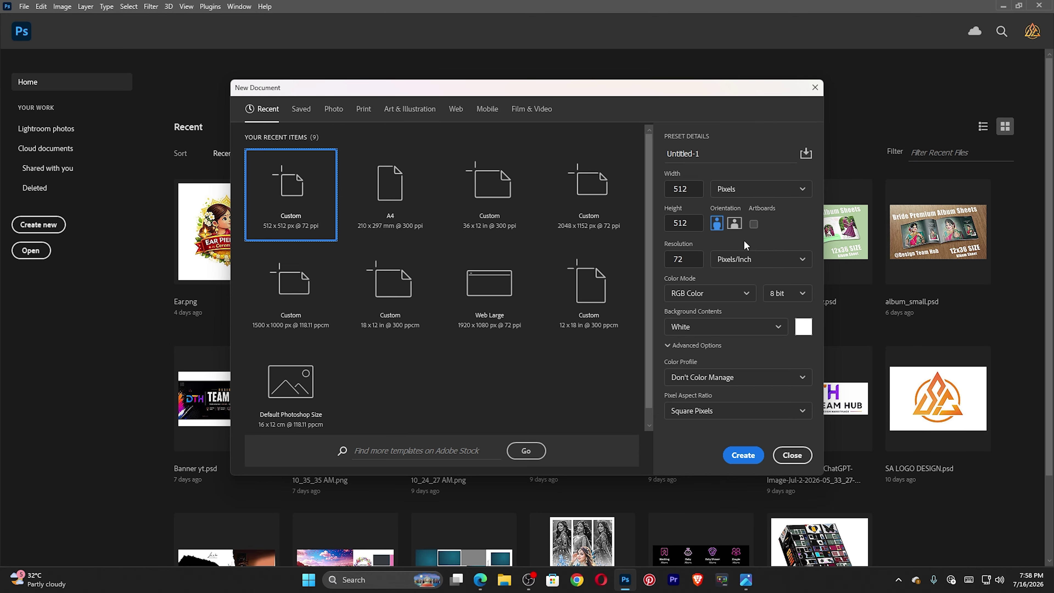
left_click(484, 224)
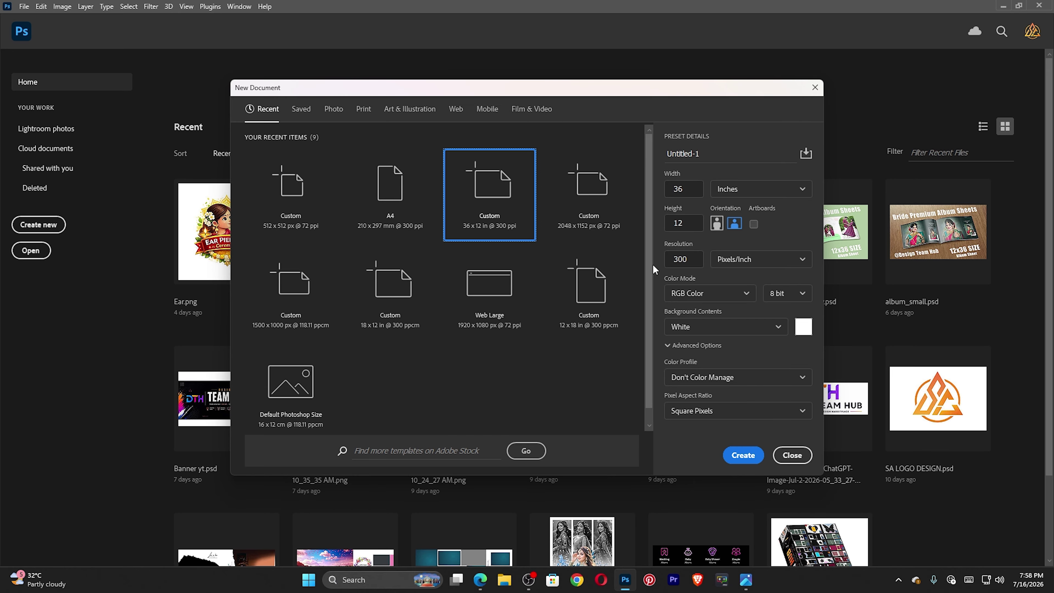
left_click(758, 460)
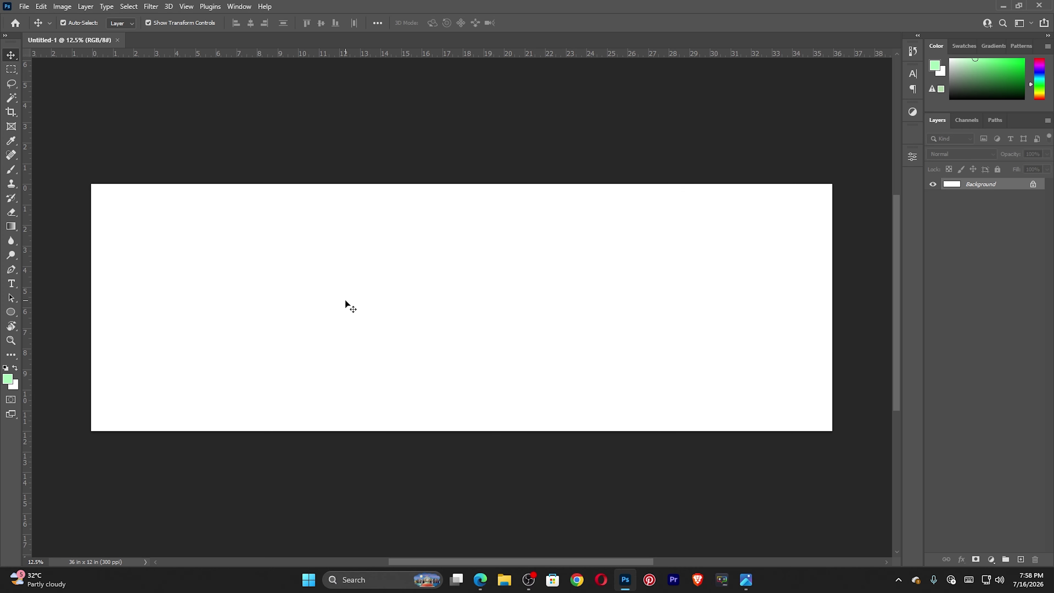
- Add a guide layout with 2 columns, 2 rows, 0.5 in gutters and 0.5 in margins, and lock the guides
key("z")
right_click(346, 292)
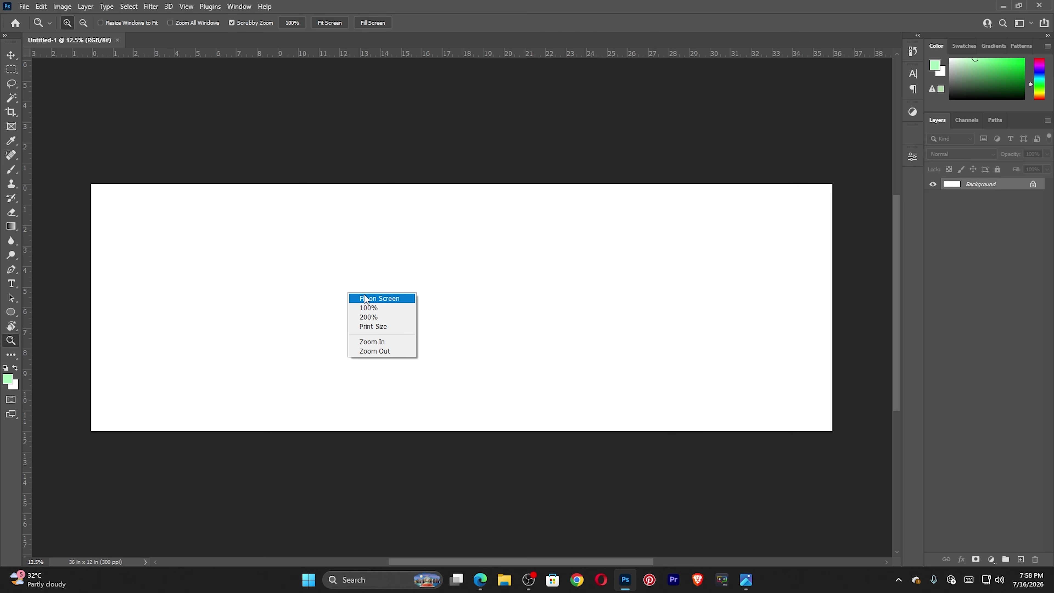
left_click(364, 298)
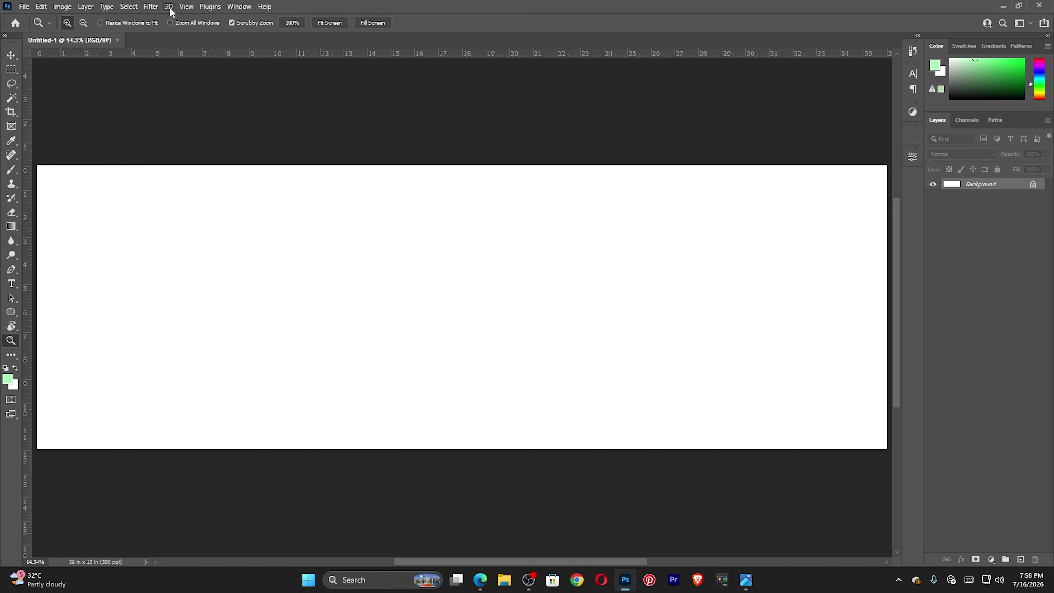
left_click(185, 6)
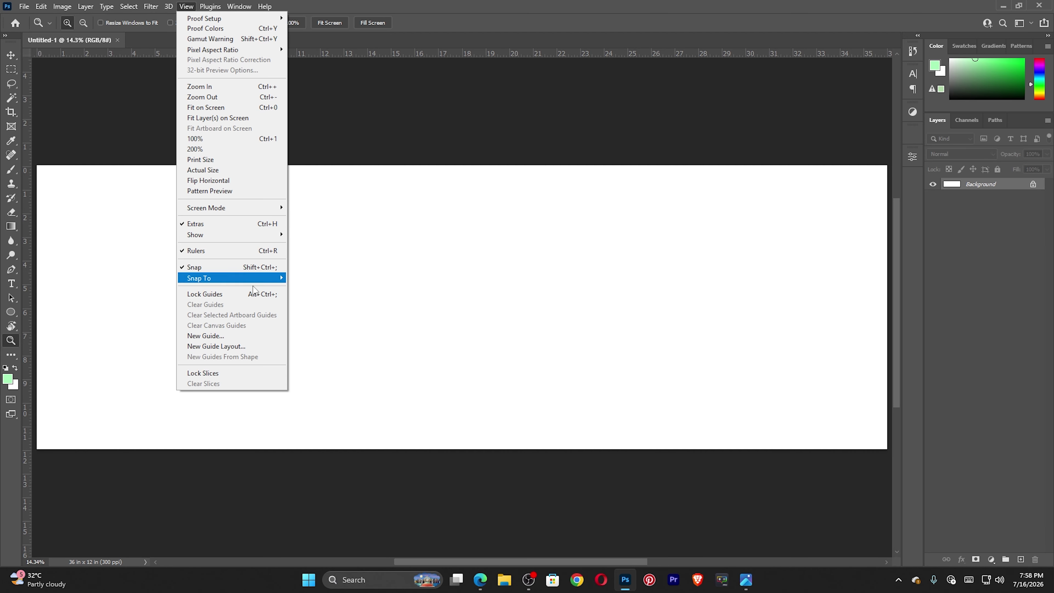
left_click(262, 346)
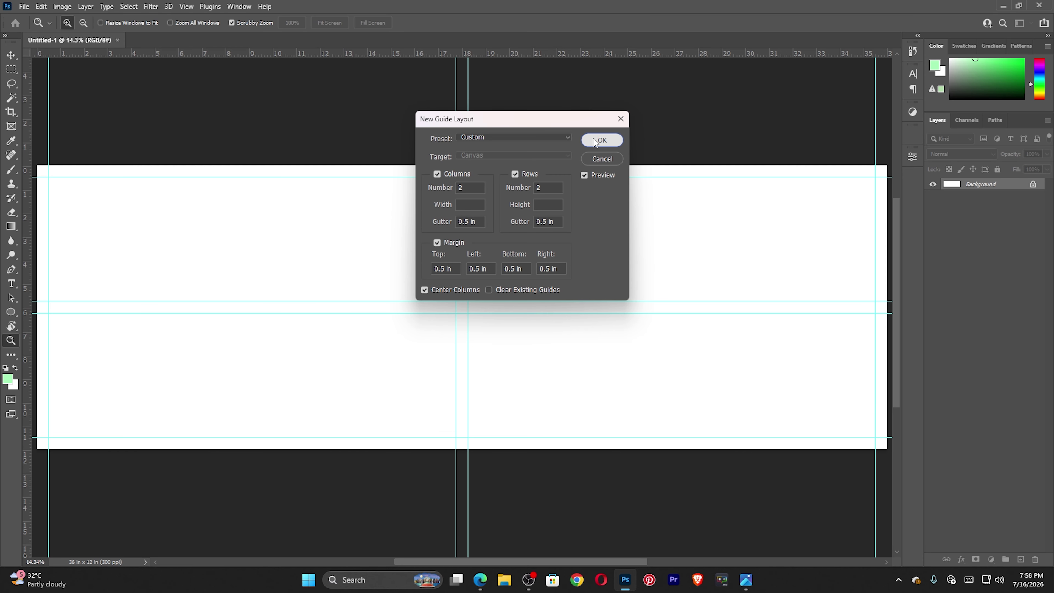
left_click(594, 140)
left_click(185, 7)
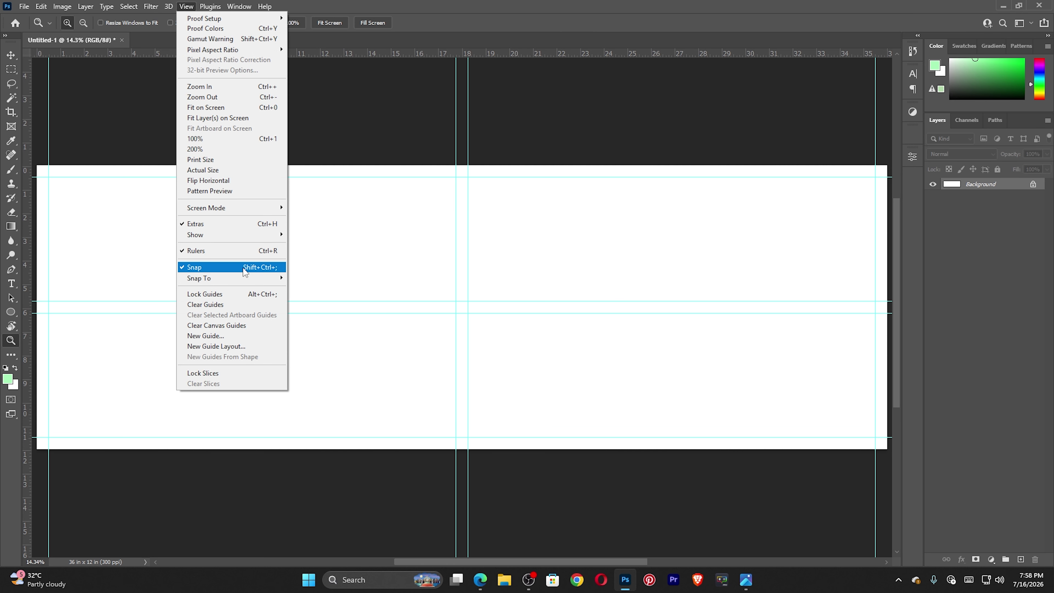
left_click(253, 294)
left_click_drag(438, 295, 416, 303)
right_click(434, 300)
left_click(441, 307)
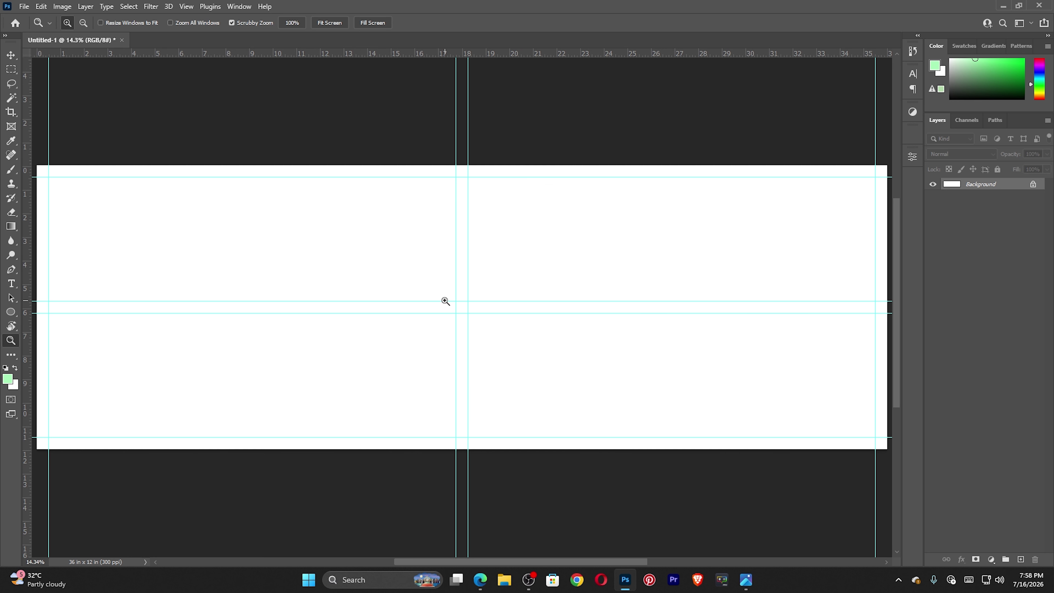
right_click(394, 59)
right_click(410, 191)
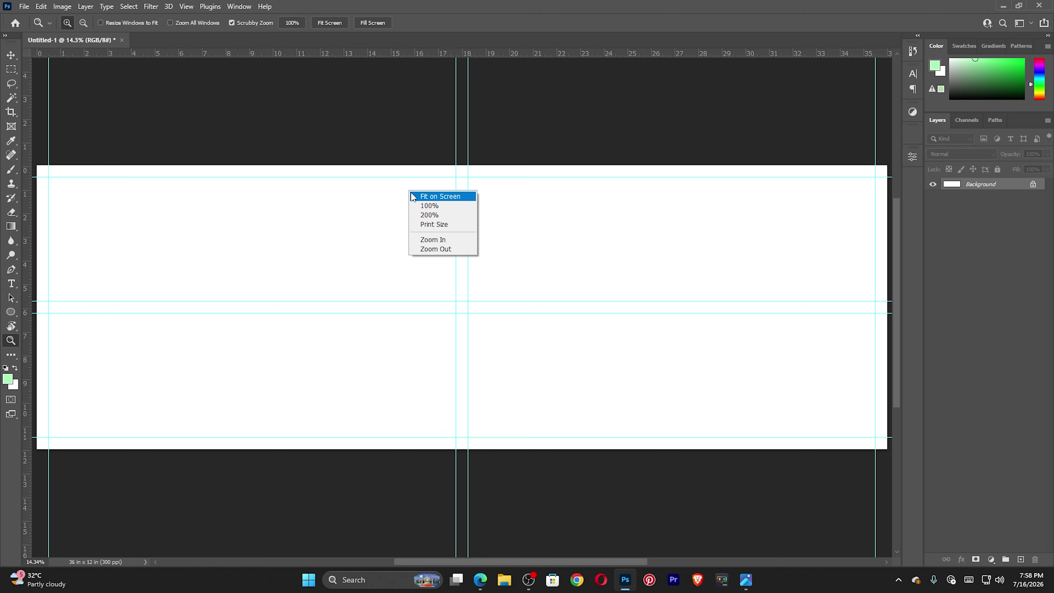
left_click(414, 197)
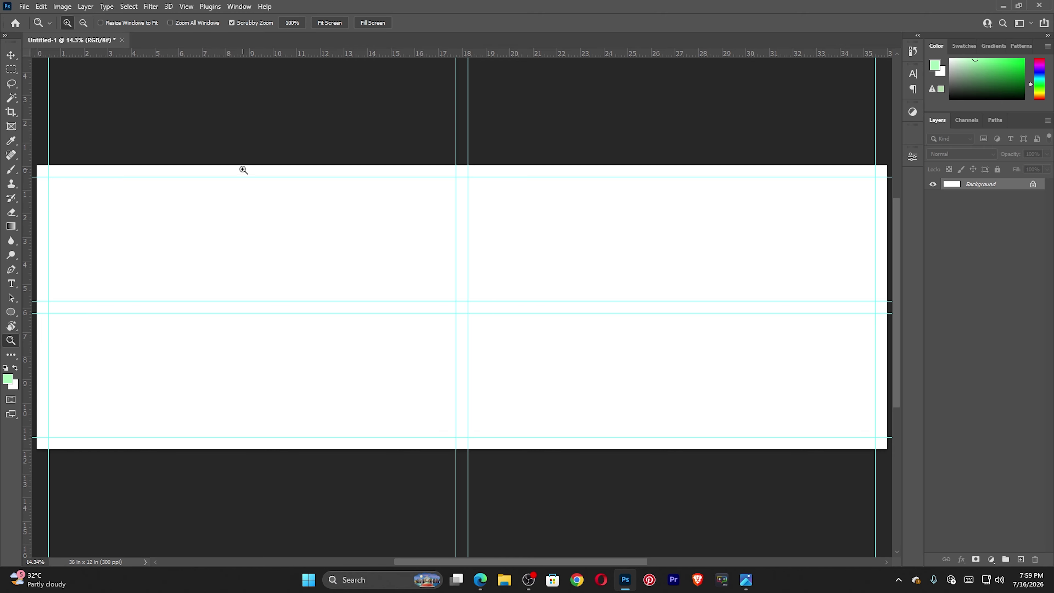
left_click_drag(253, 196, 242, 226)
right_click(254, 238)
left_click(267, 244)
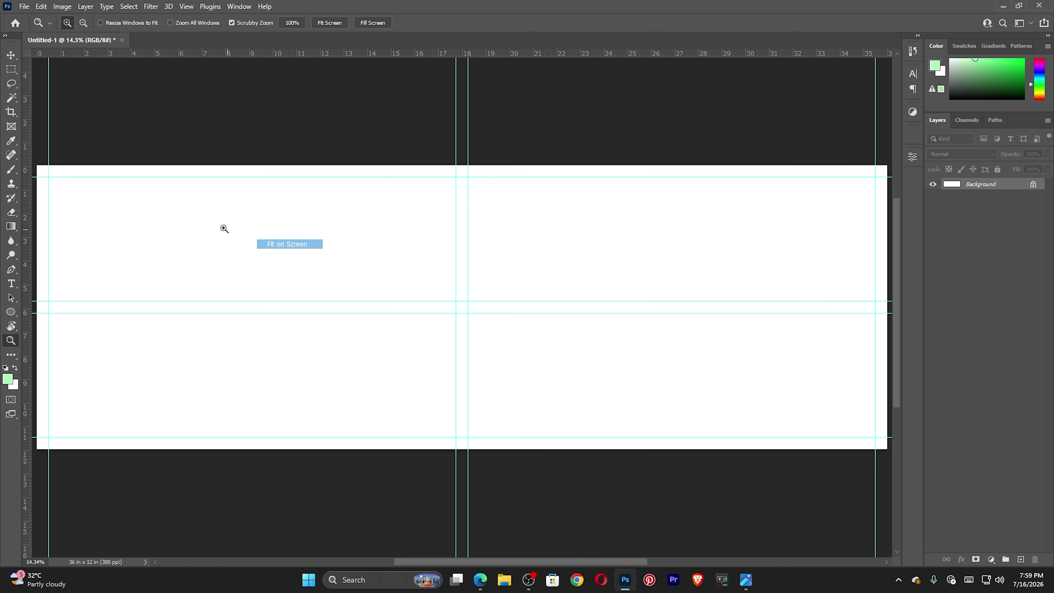
right_click(664, 233)
left_click(673, 238)
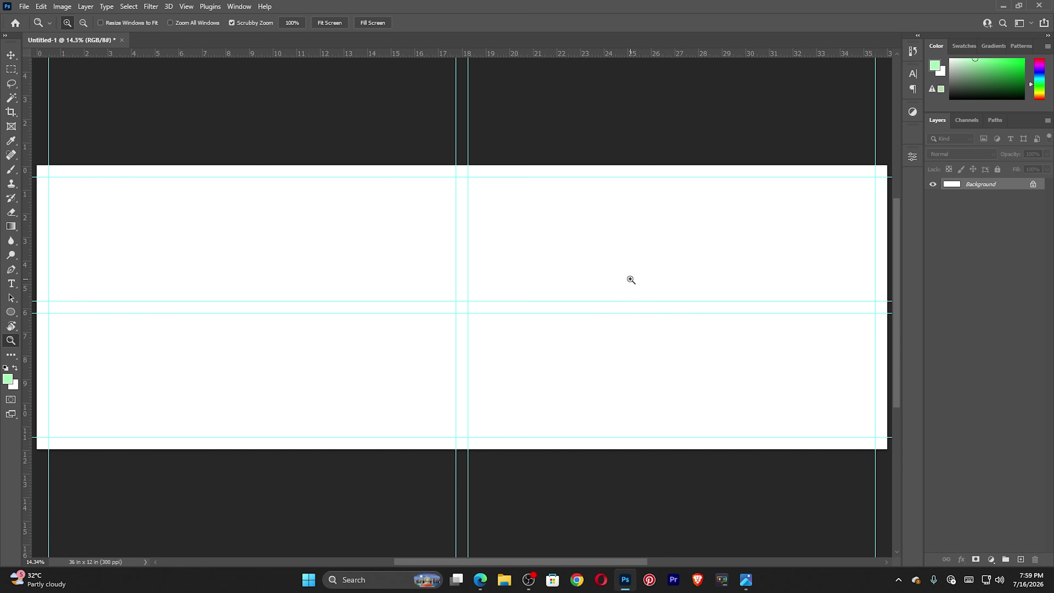
key("u")
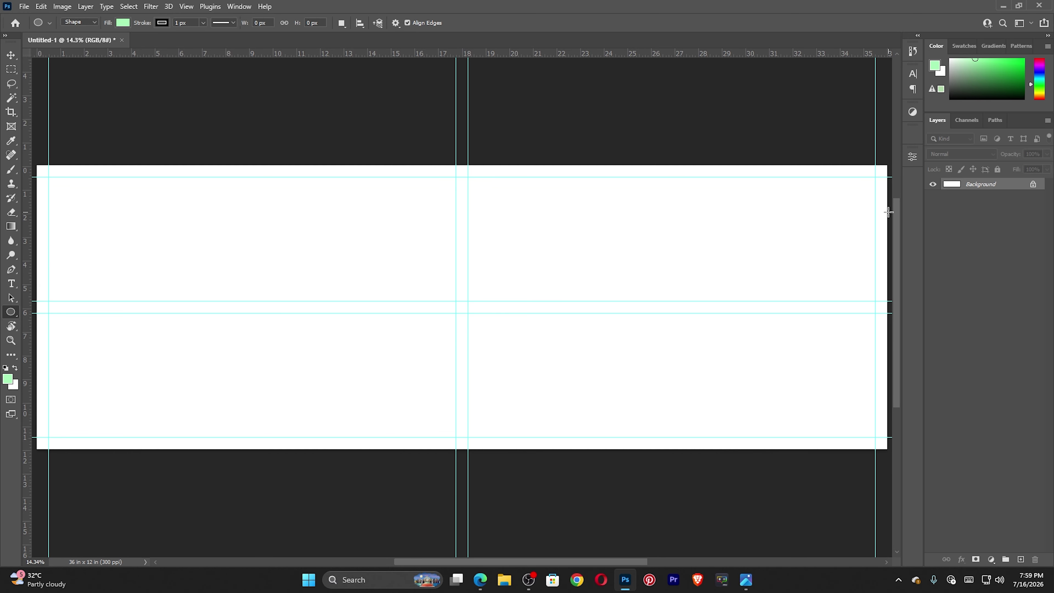
left_click_drag(886, 211, 536, 343)
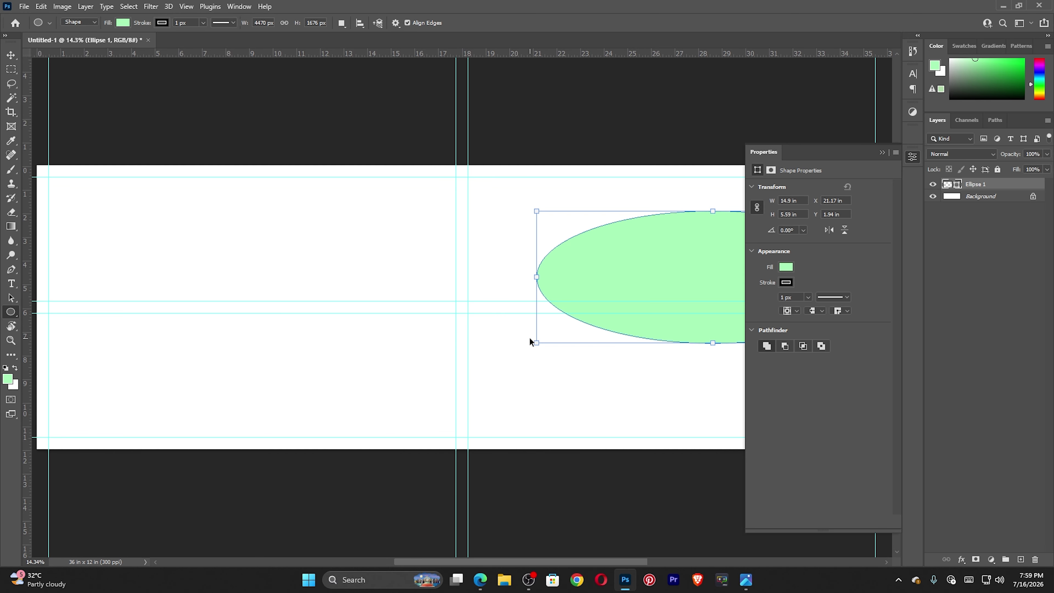
left_click(882, 153)
key("ctrl+z")
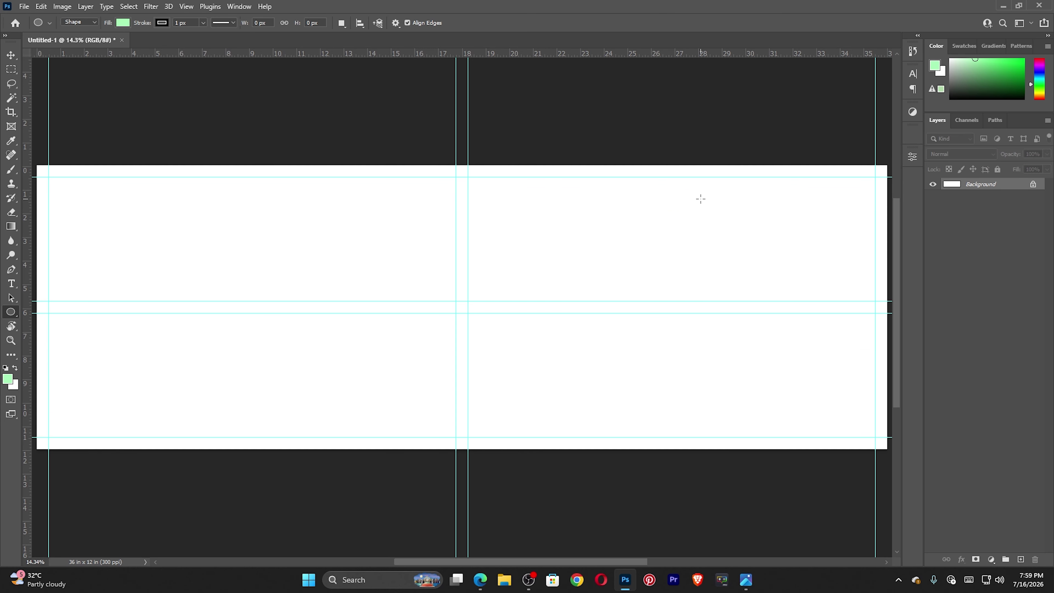
- Draw a light green rectangle about 19.15 x 12.39 in over the right half of the canvas and go through its fill and stroke options
key("shift+u")
key("shift+u")
key("shift+u")
key("shift+u")
key("shift+u")
left_click_drag(887, 161, 435, 454)
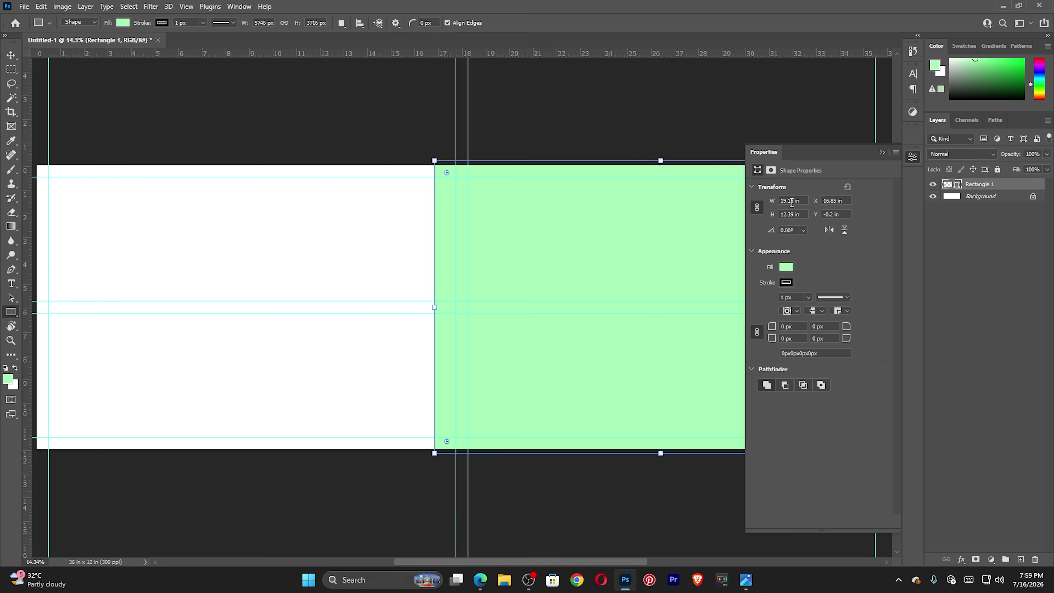
left_click(786, 268)
key("Escape")
left_click(786, 282)
left_click(763, 303)
key("Escape")
left_click(882, 152)
- Resize the green rectangle to the canvas's top, bottom and right edges, with its left edge on the right-hand central vertical guide
key("v")
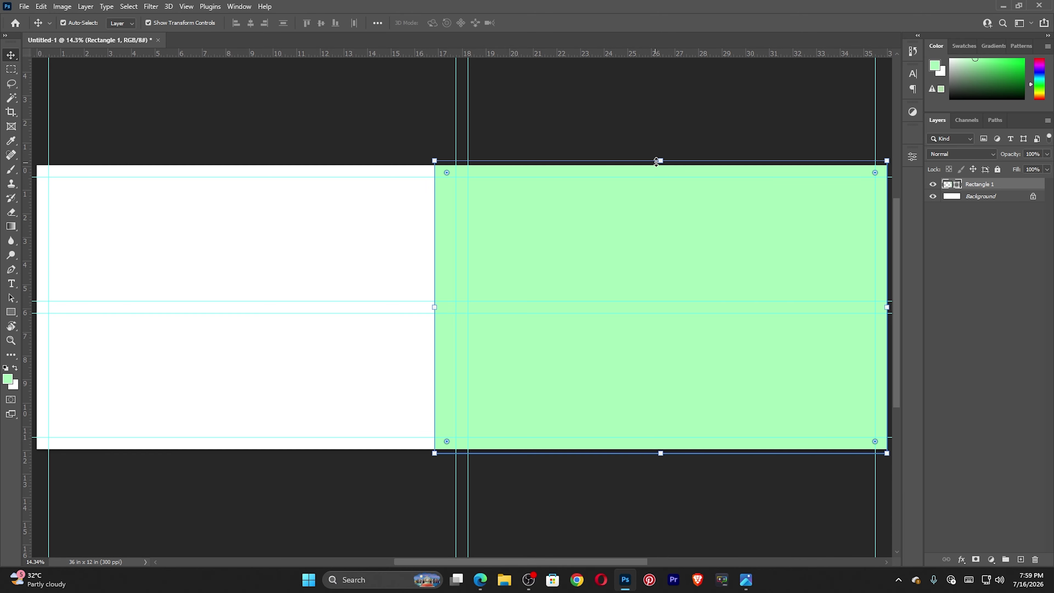
left_click_drag(656, 162, 656, 165)
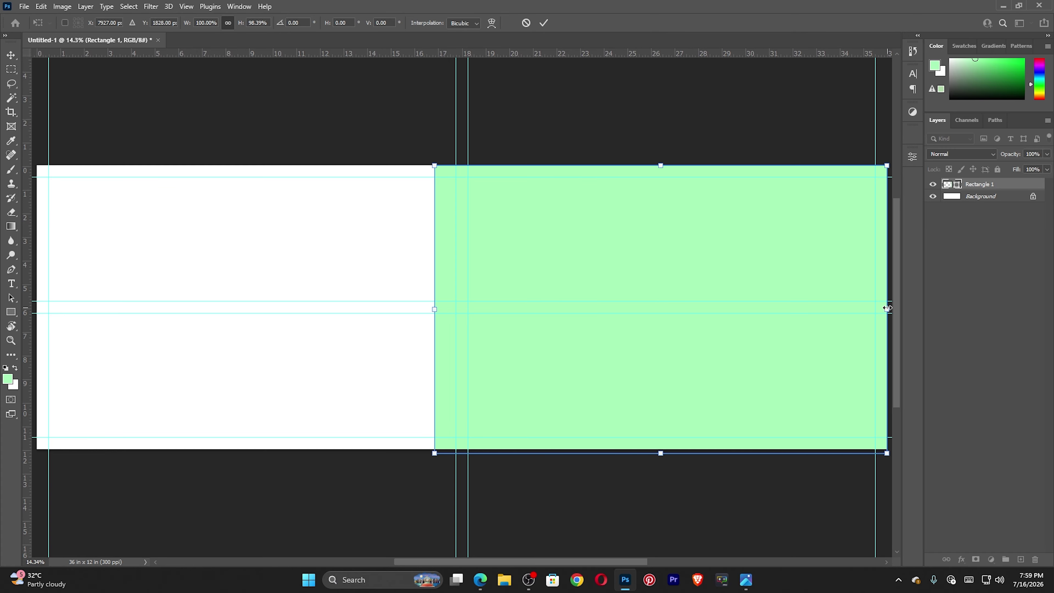
mouse_move(887, 308)
left_mouse_down()
mouse_move(877, 308)
mouse_move(887, 308)
left_mouse_up()
left_click_drag(673, 457, 672, 449)
left_click_drag(435, 306, 467, 308)
left_click(543, 23)
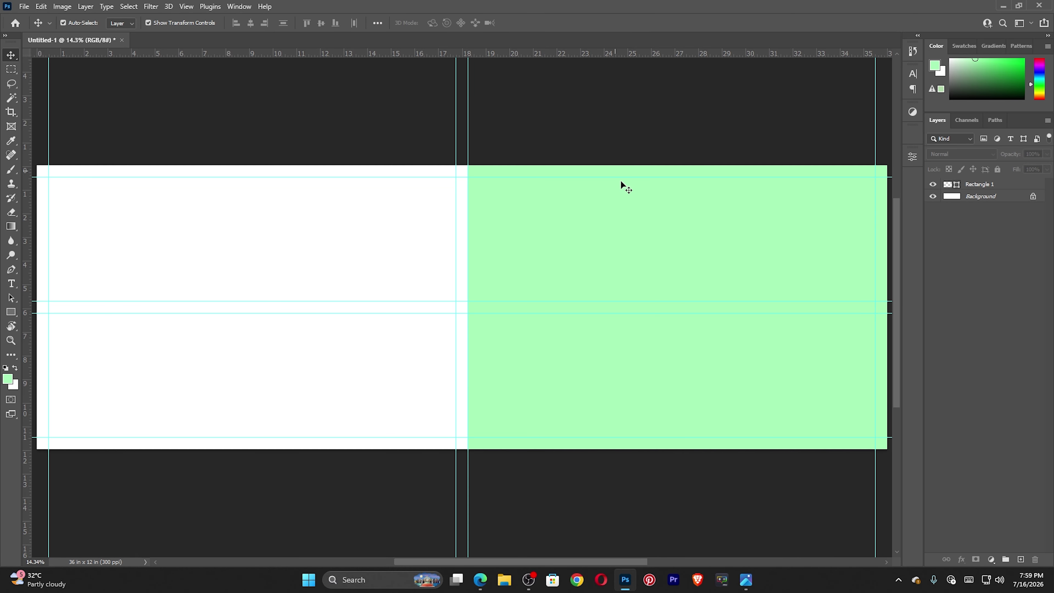
- Lower the green rectangle's top edge to reduce its height to about 76%, keeping its bottom edge on the canvas edge
left_click(643, 235)
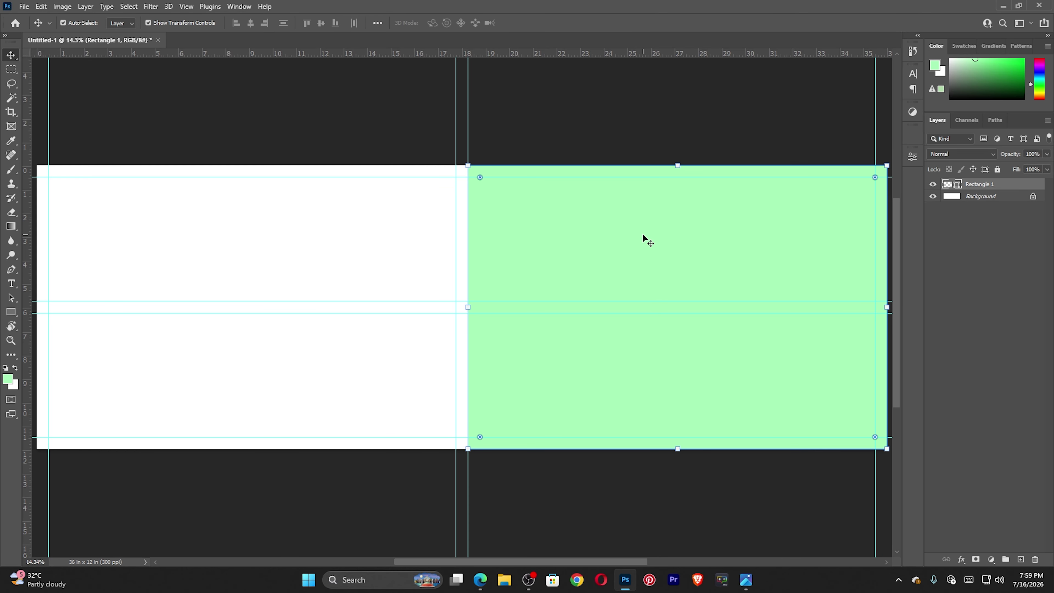
left_click_drag(677, 164, 679, 232)
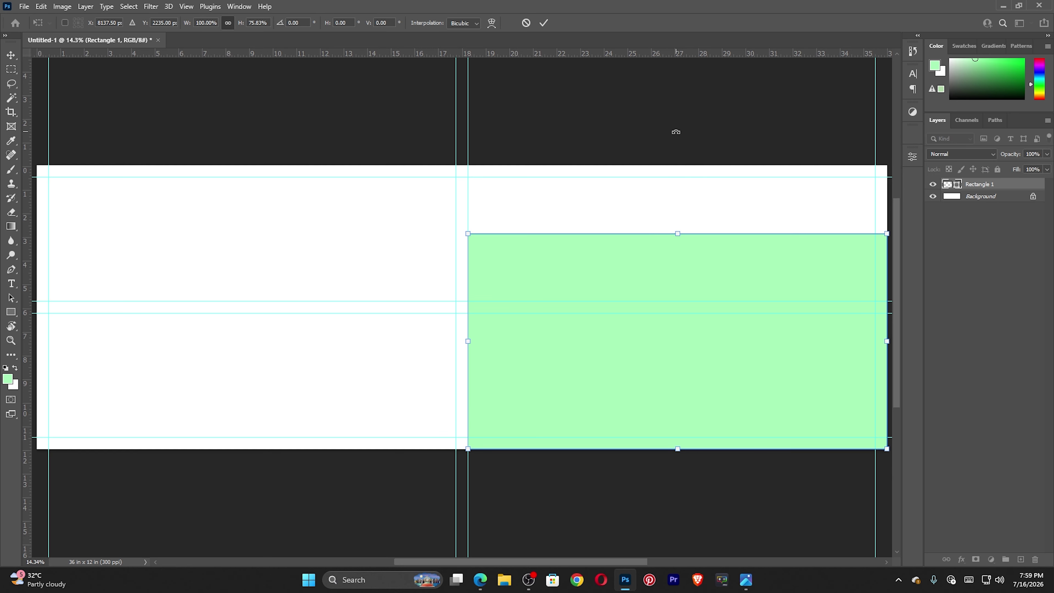
key("Return")
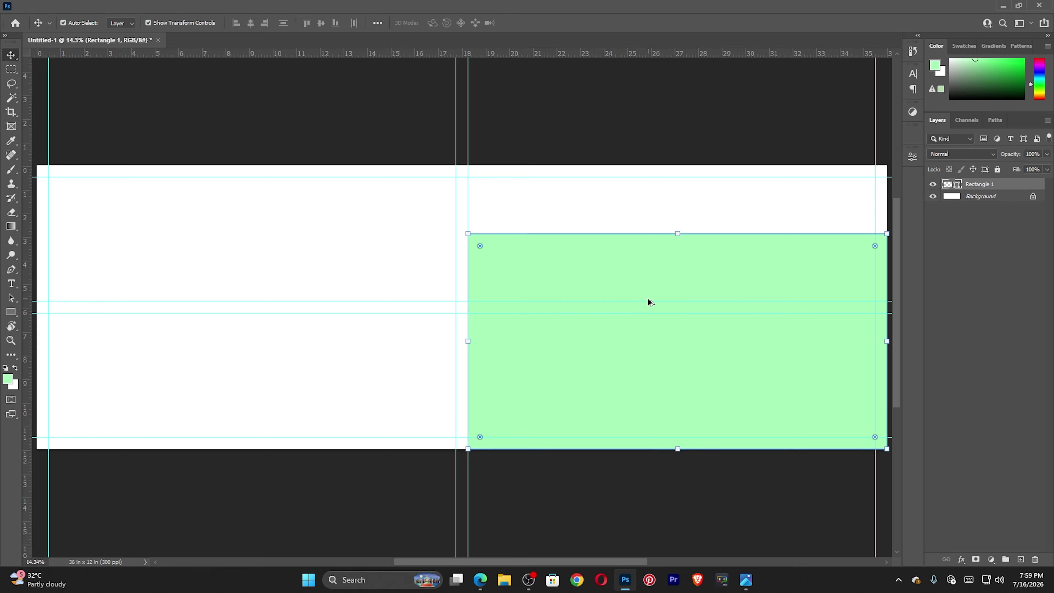
- Duplicate the green rectangle and scale the copy to about 38% width and 69% height, spanning from the canvas top to the lower central guide
left_click_drag(649, 302, 588, 174)
key("ctrl+t")
left_click_drag(823, 217, 624, 217)
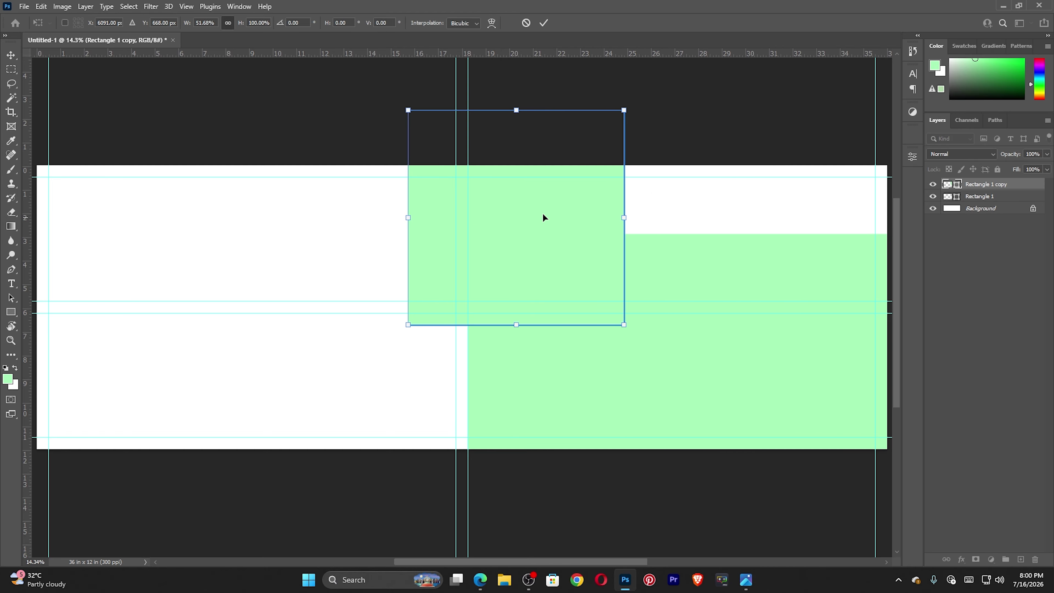
left_click_drag(543, 215, 597, 229)
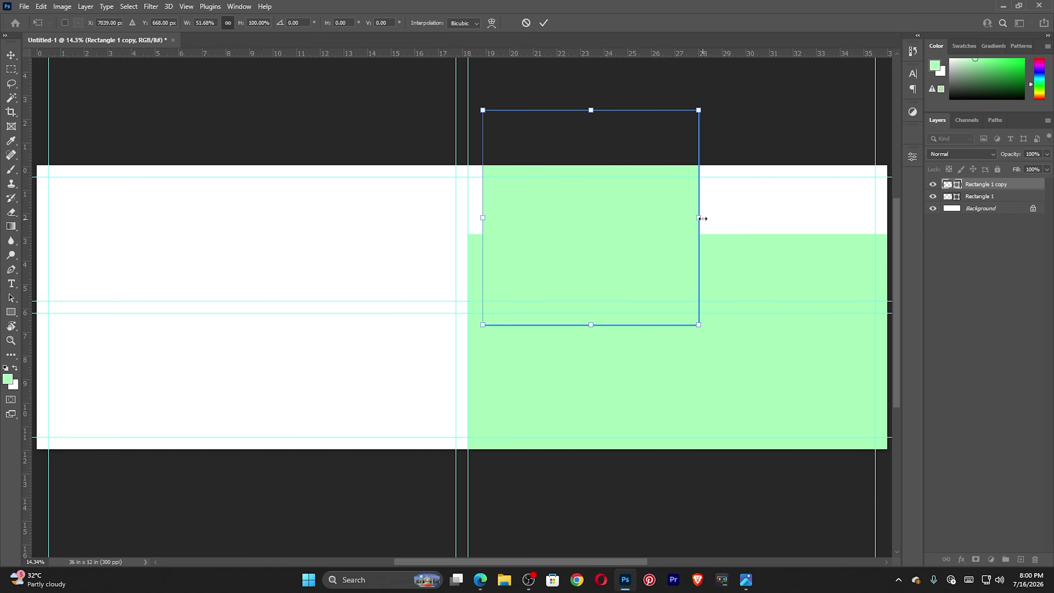
left_click_drag(703, 218, 644, 217)
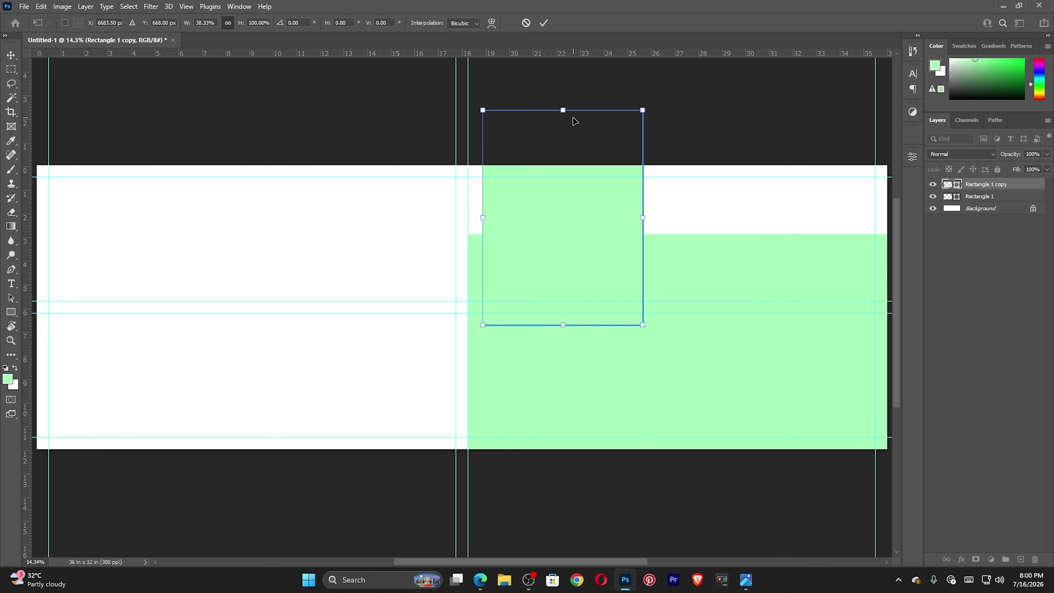
left_click_drag(562, 110, 563, 165)
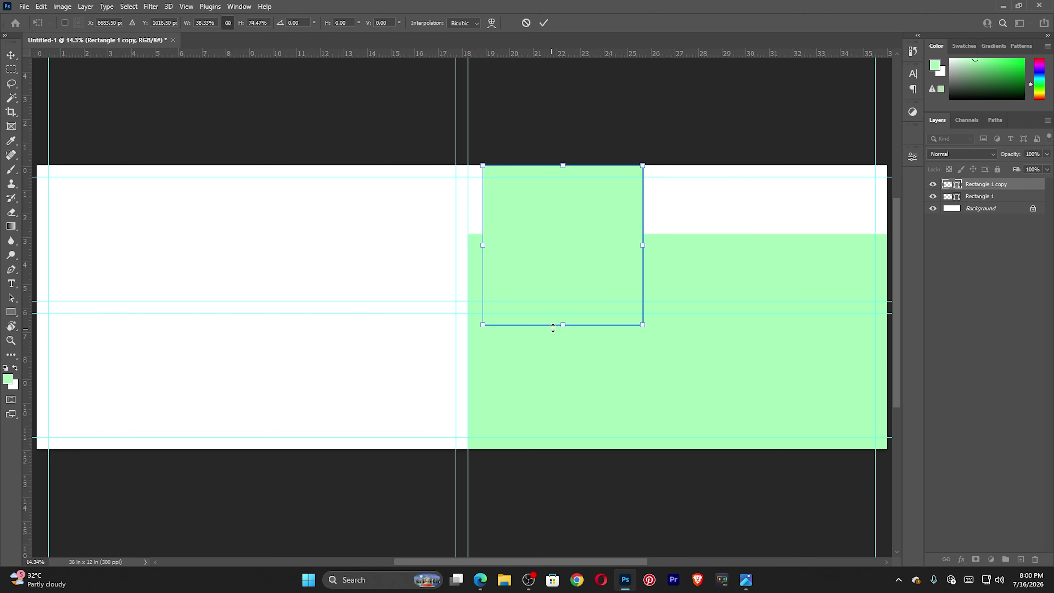
mouse_move(552, 328)
left_mouse_down()
mouse_move(563, 302)
mouse_move(564, 322)
mouse_move(563, 313)
left_mouse_up()
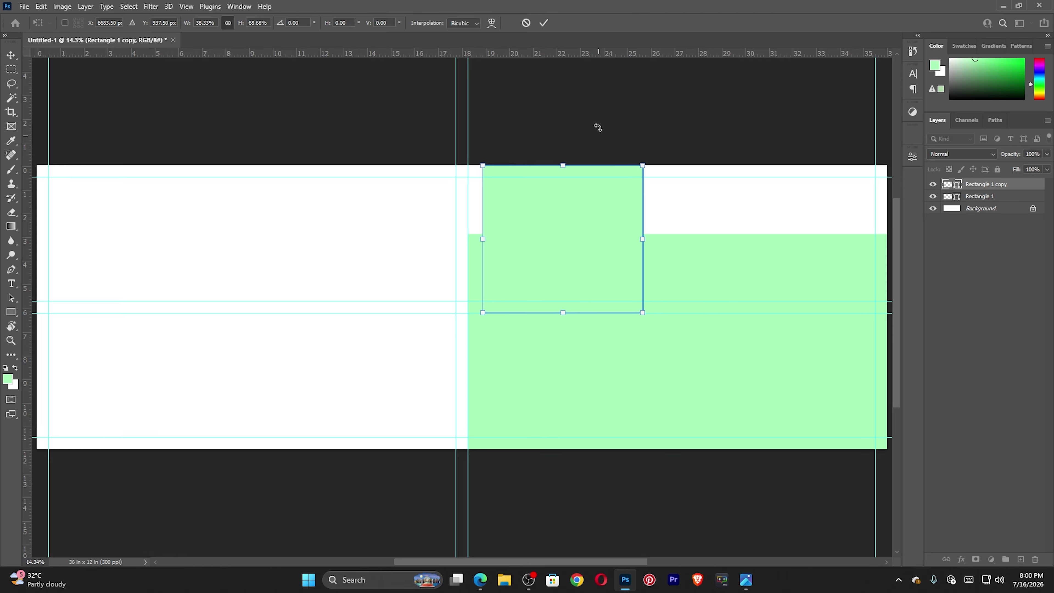
left_click(544, 23)
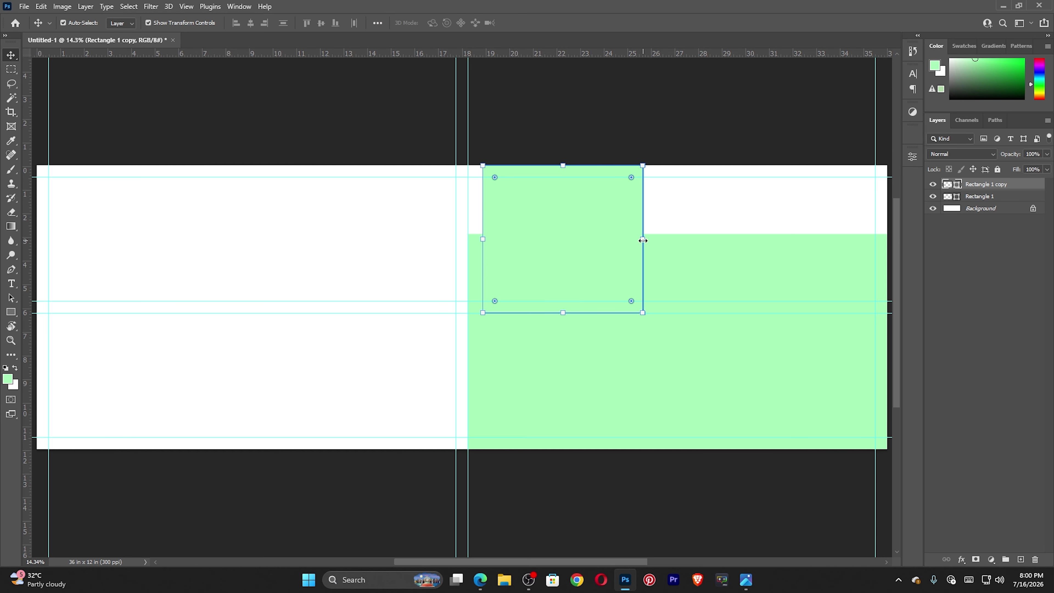
- Narrow the upper rectangle copy to about 78% width and place a duplicate of it flush against its right side
left_click_drag(642, 240, 606, 241)
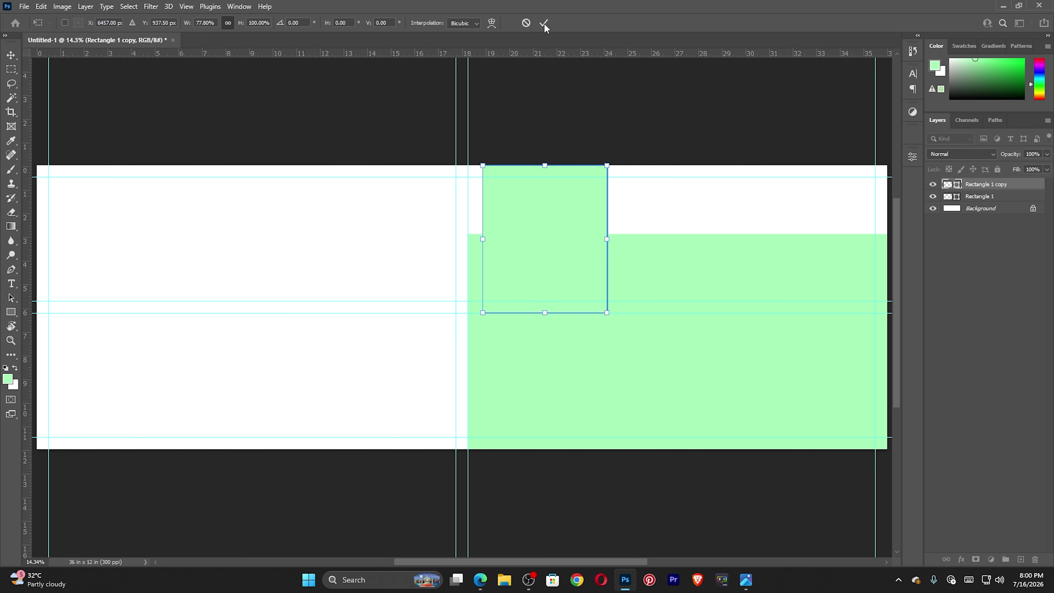
left_click(544, 23)
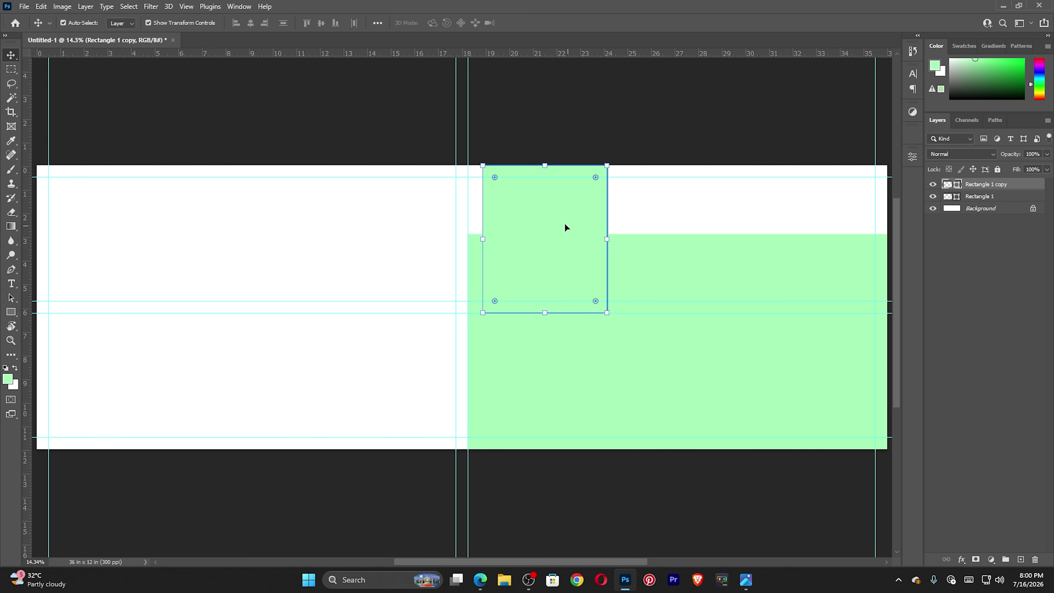
left_click_drag(565, 226, 682, 217)
key("ctrl+alt+t")
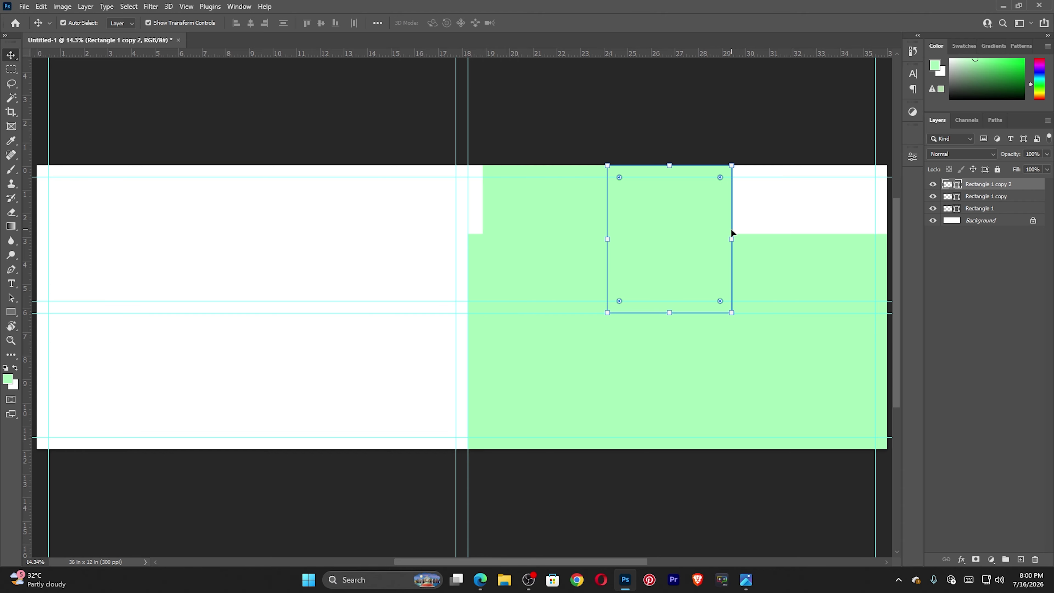
- Scale the new duplicate to about 51% width and 92% height, ending at the upper central horizontal guide
left_click_drag(732, 239, 669, 235)
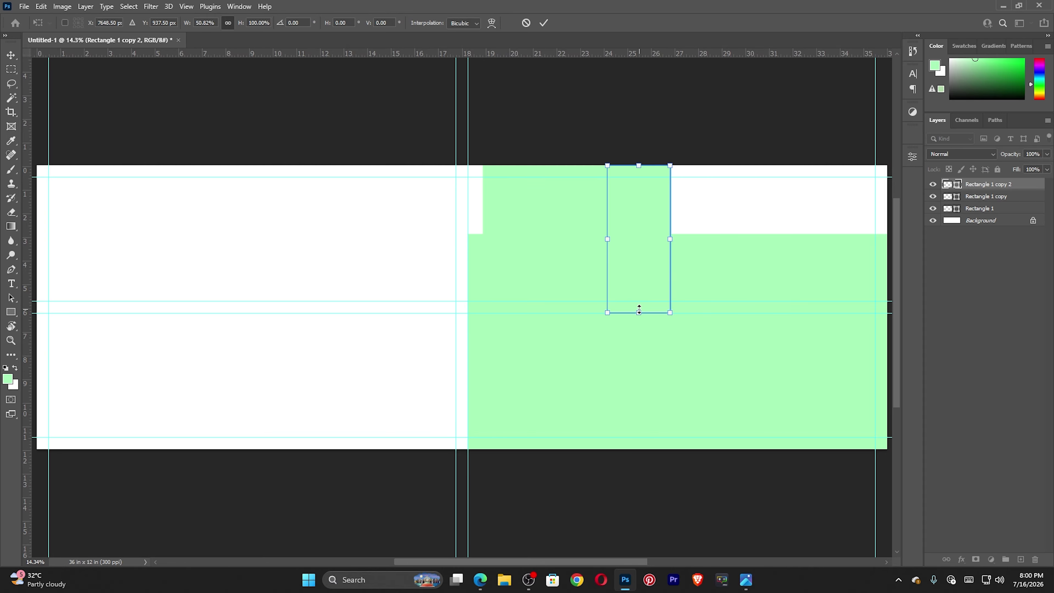
mouse_move(639, 310)
left_mouse_down()
mouse_move(639, 266)
mouse_move(639, 300)
left_mouse_up()
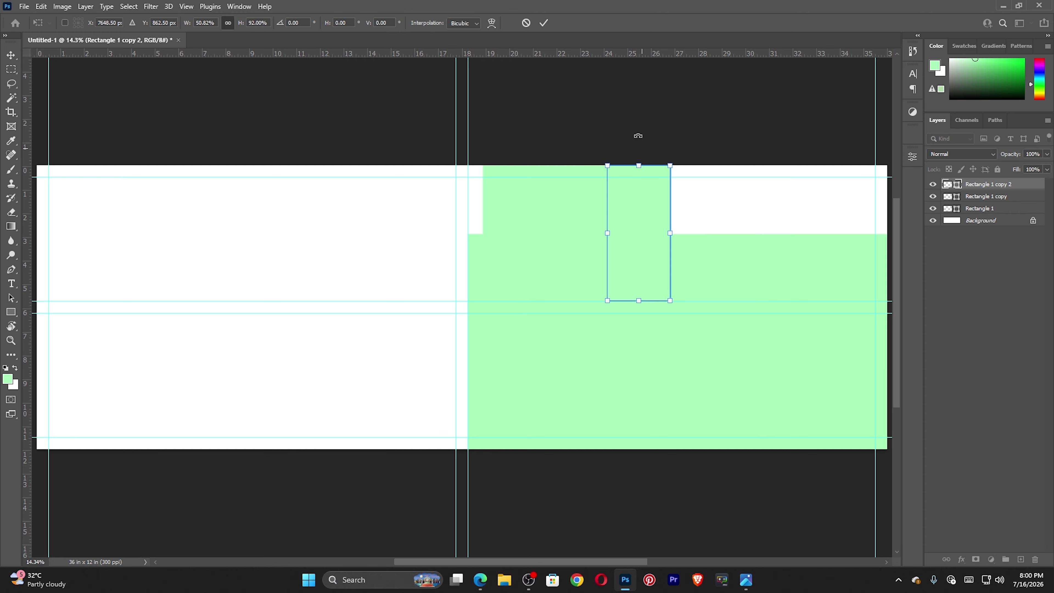
left_click(544, 23)
left_click(638, 228)
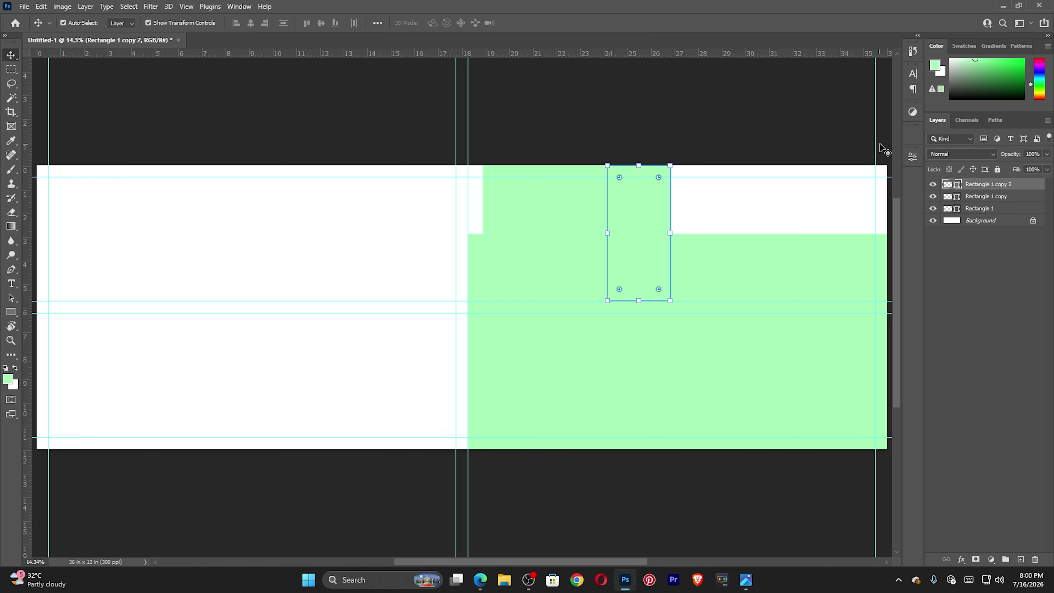
- Give the narrow rectangle a white solid-colour stroke
left_click(912, 157)
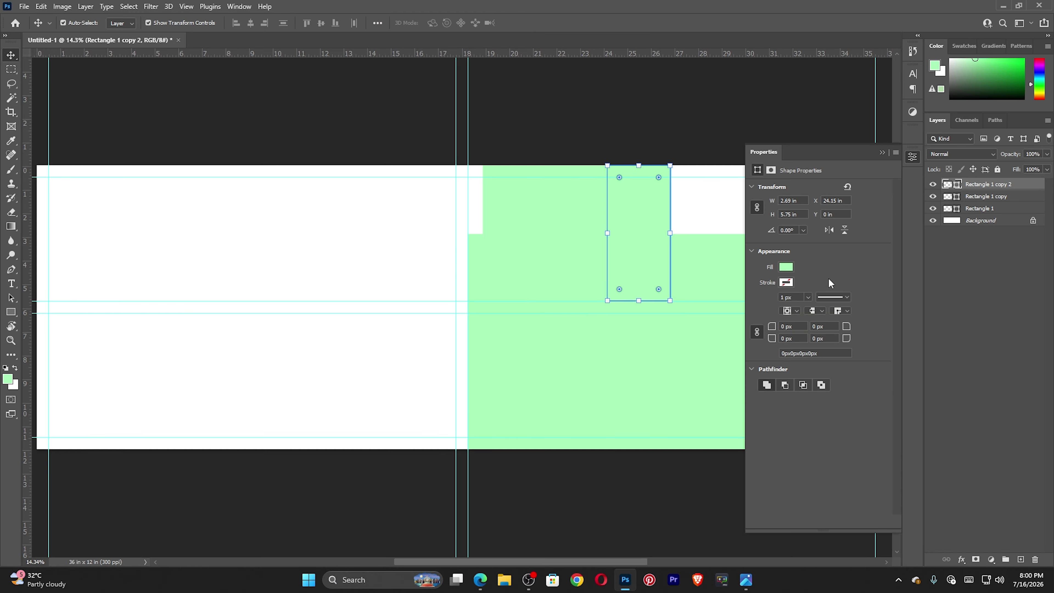
left_click(785, 283)
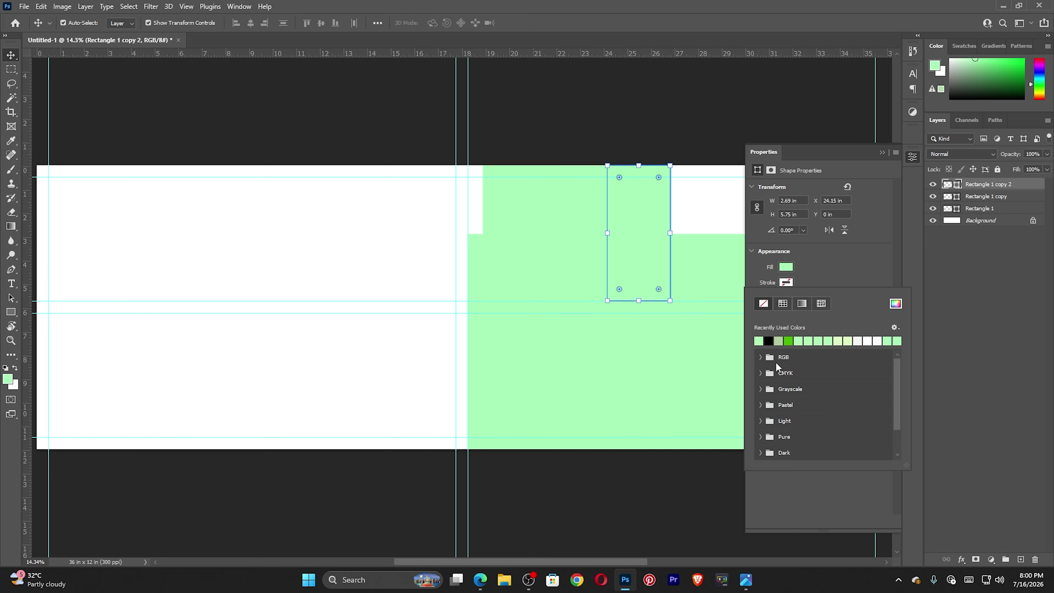
left_click(896, 303)
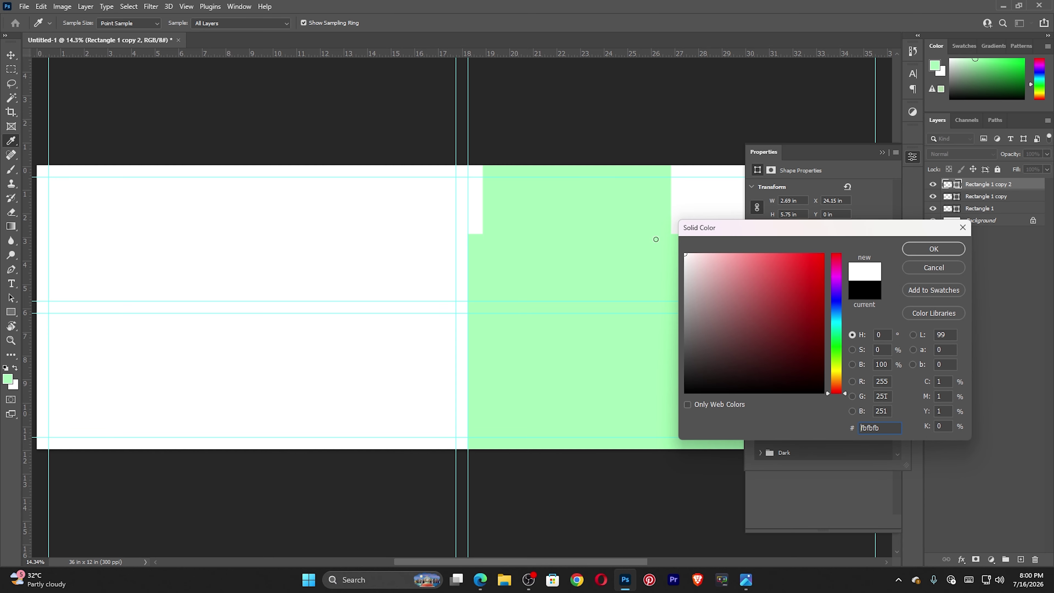
left_click(941, 250)
left_click(881, 154)
left_click(881, 154)
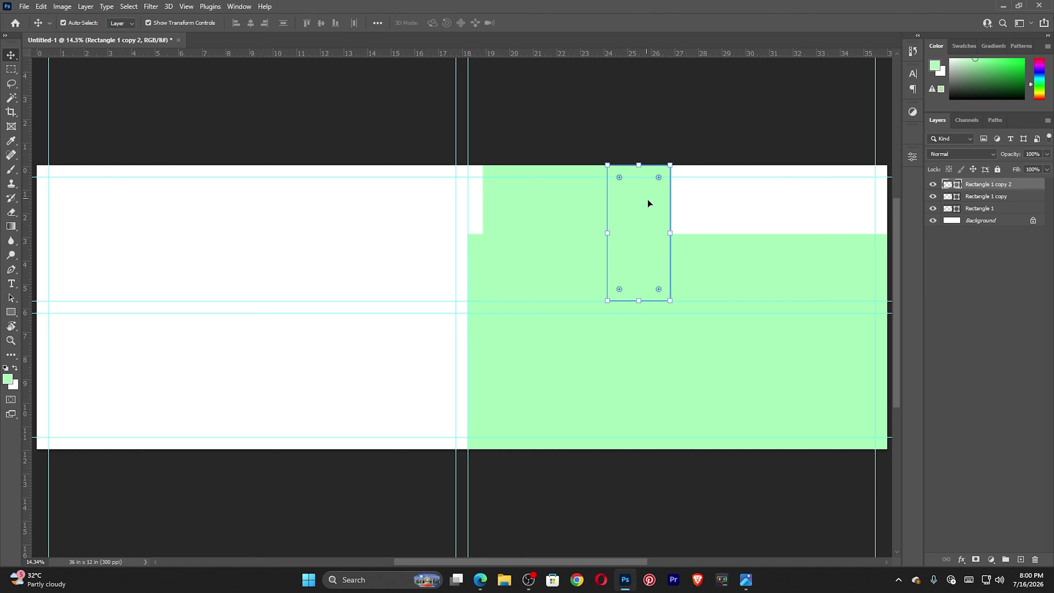
- Set the narrow rectangle's stroke width to about 26.5 px and deselect it
left_click(912, 157)
left_click(808, 297)
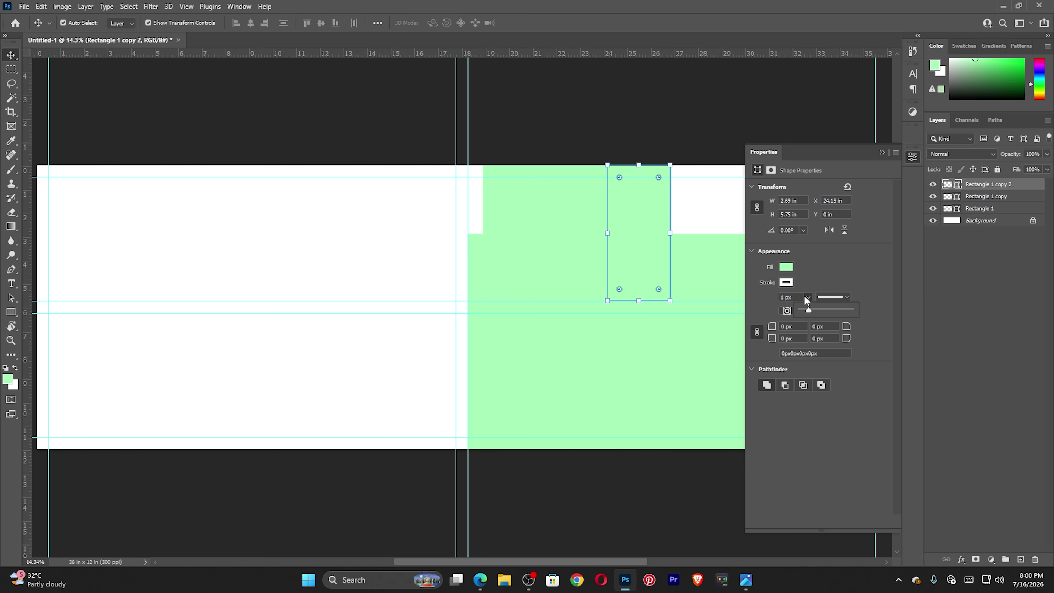
type("25")
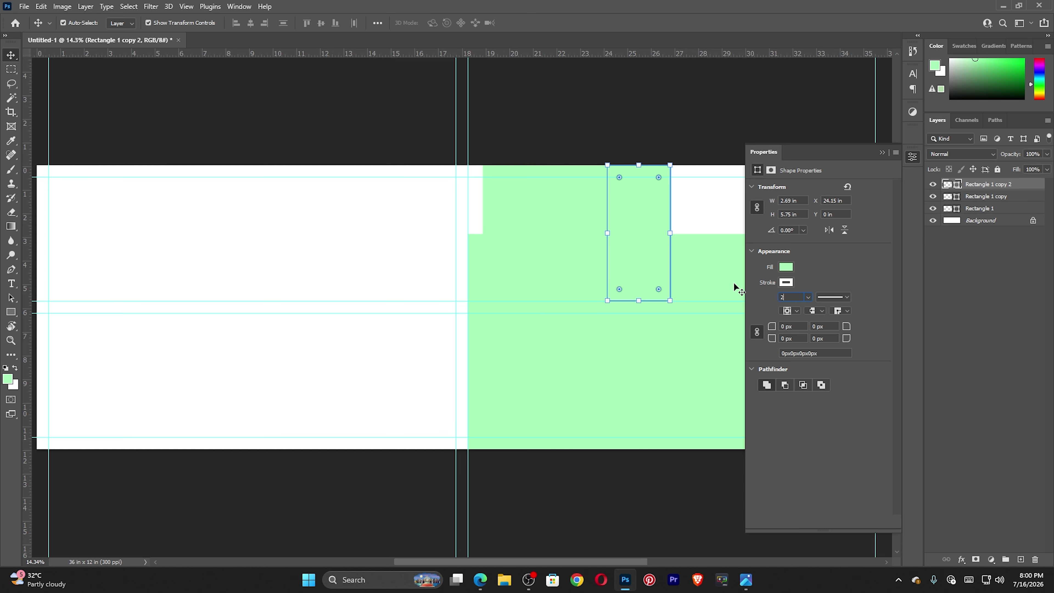
left_click(666, 160)
left_click(656, 211)
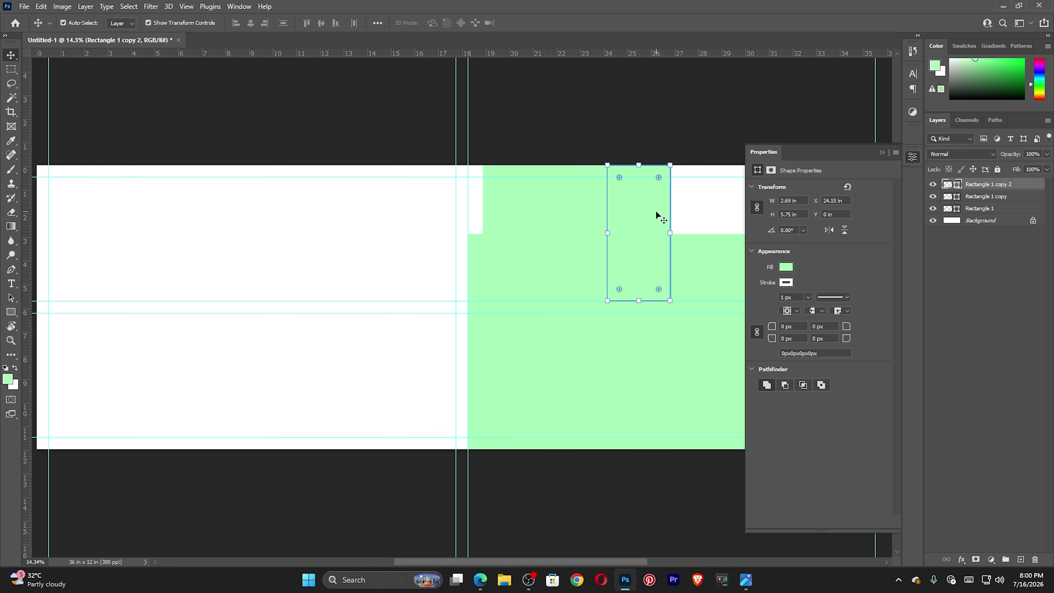
left_click(808, 297)
left_click_drag(807, 312, 814, 310)
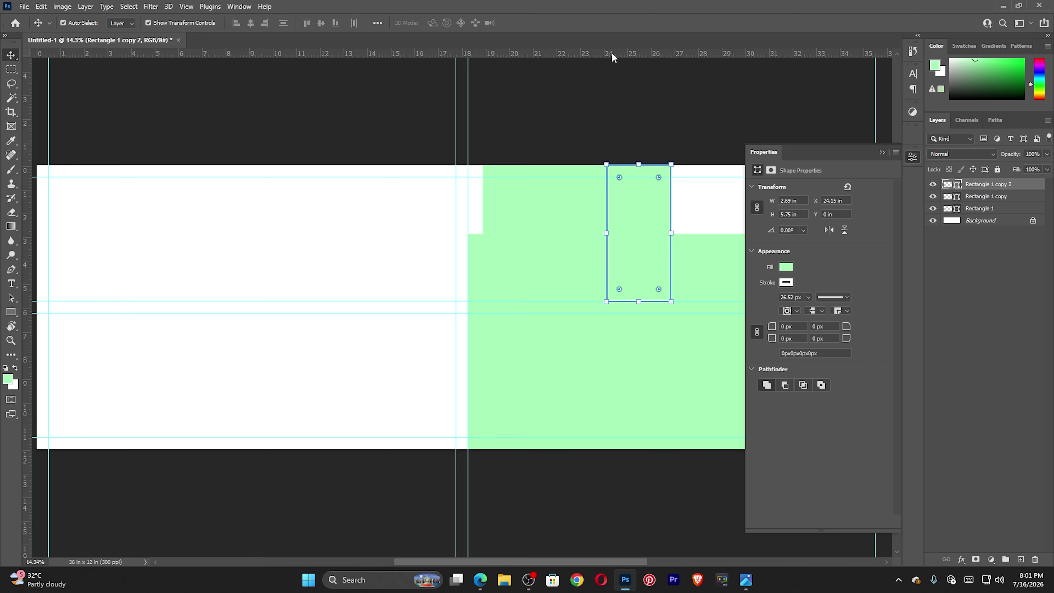
left_click(619, 129)
- Give the larger rectangle beside the narrow one a white stroke about 23.8 px wide
key("z")
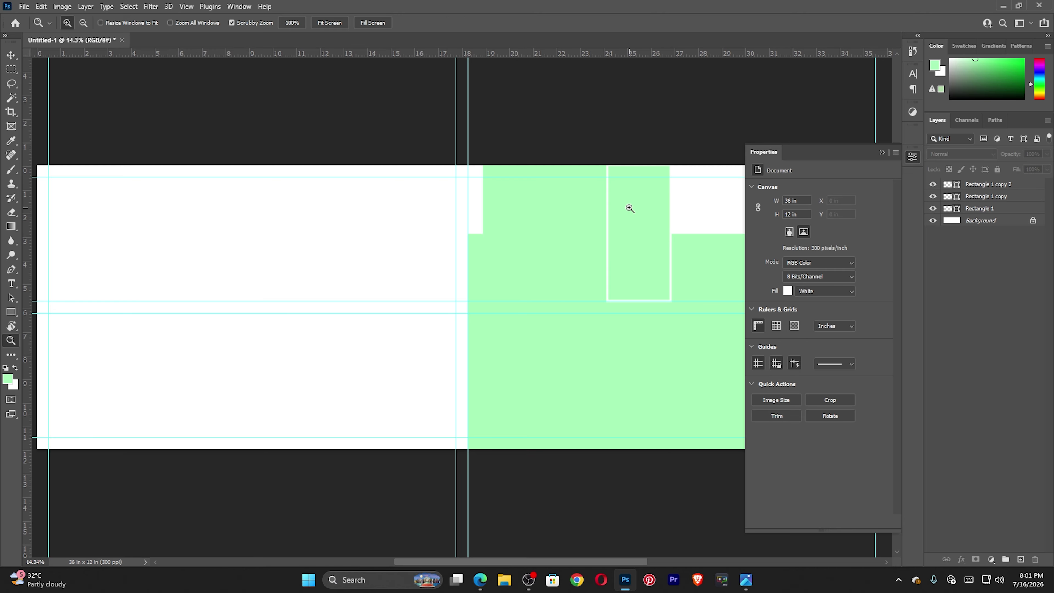
left_click_drag(636, 215, 675, 300)
left_click_drag(593, 277, 407, 288)
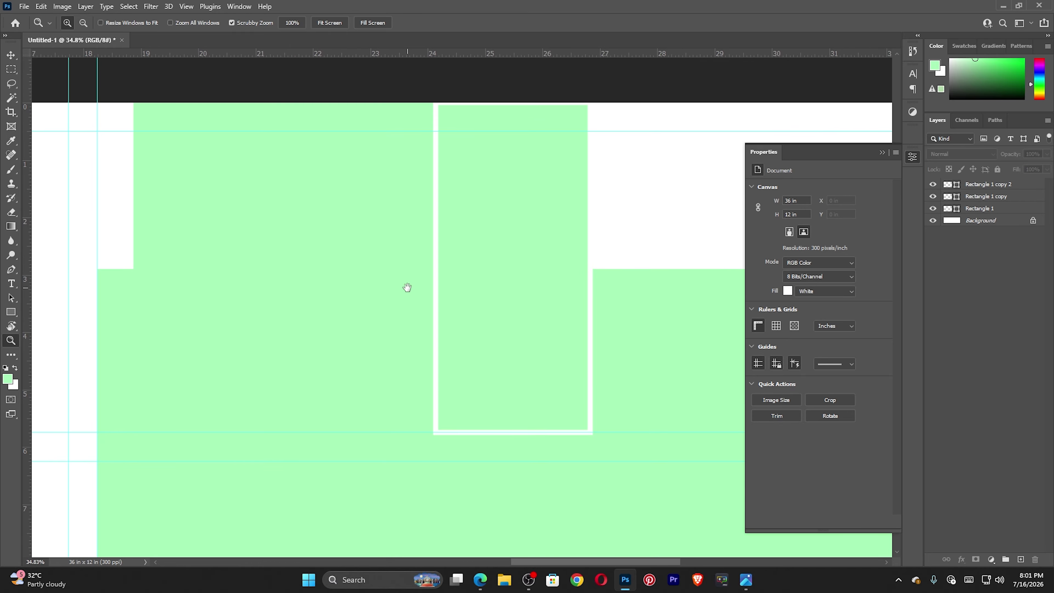
key("v")
left_click(393, 278)
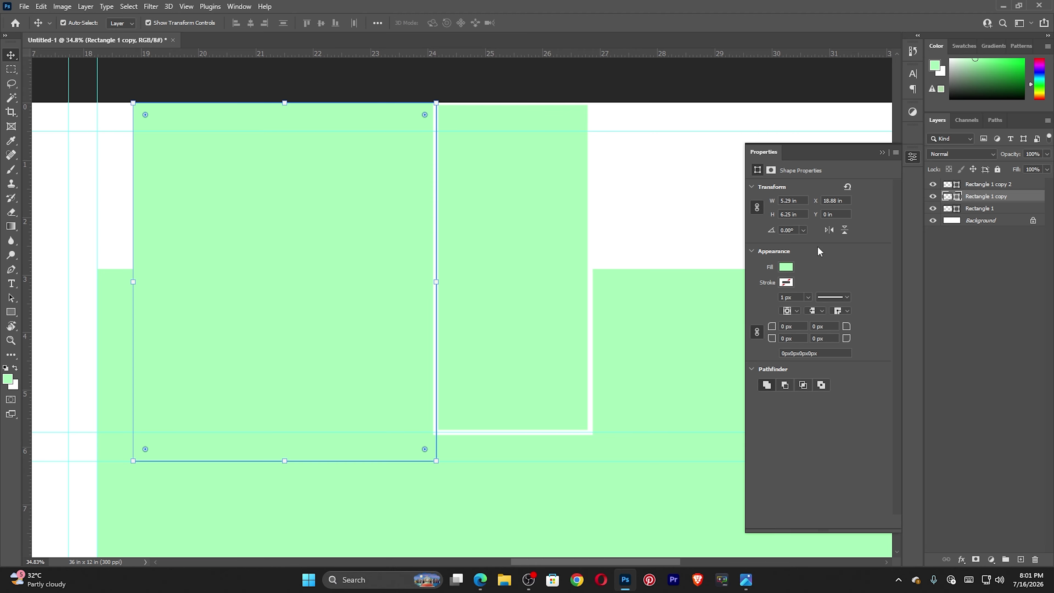
left_click(808, 297)
left_click_drag(800, 309, 812, 311)
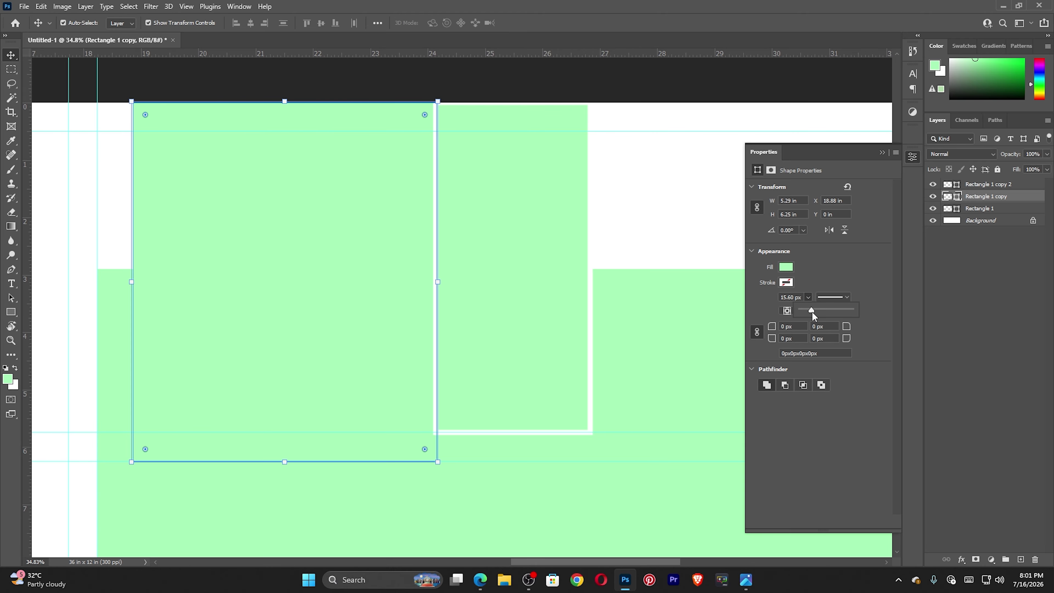
left_click(785, 283)
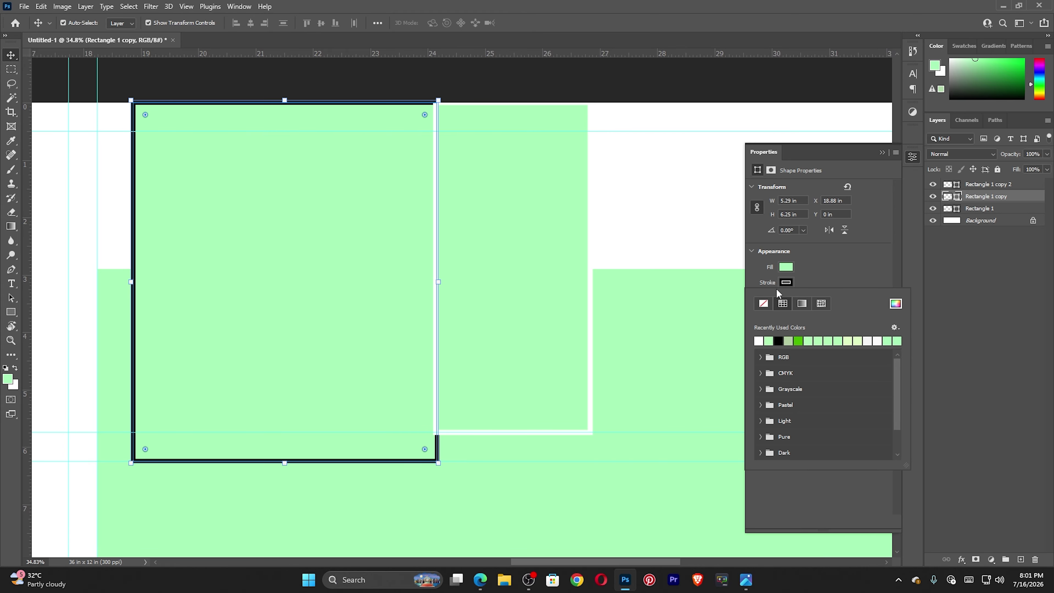
left_click(759, 341)
left_click(818, 278)
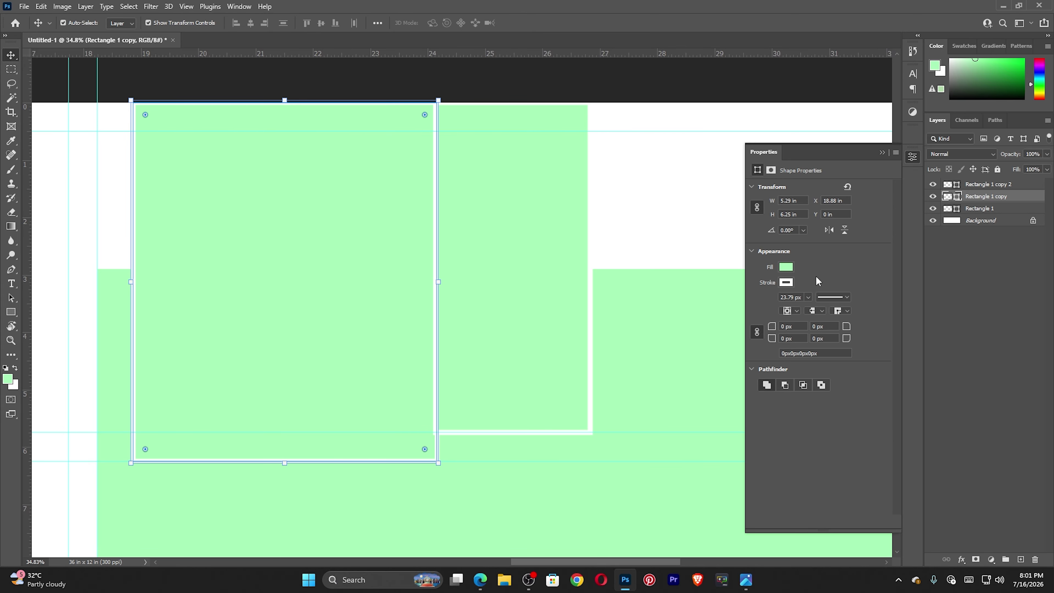
- Nudge the narrow rectangle to X 24.13 in, Y -0.04 in so its border overlaps the larger rectangle's border
left_click(623, 246)
left_click_drag(522, 282, 523, 282)
key("z")
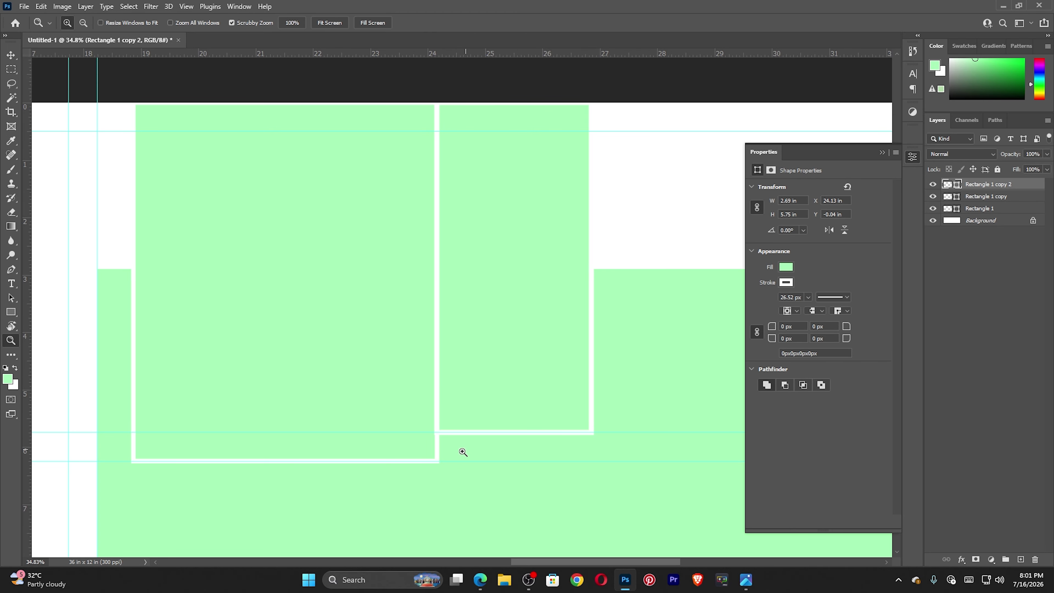
left_click_drag(430, 423, 327, 247)
key("space")
- Try to shift the narrow rectangle to X 24.18 in, Y 0 in, and undo the move
key("v")
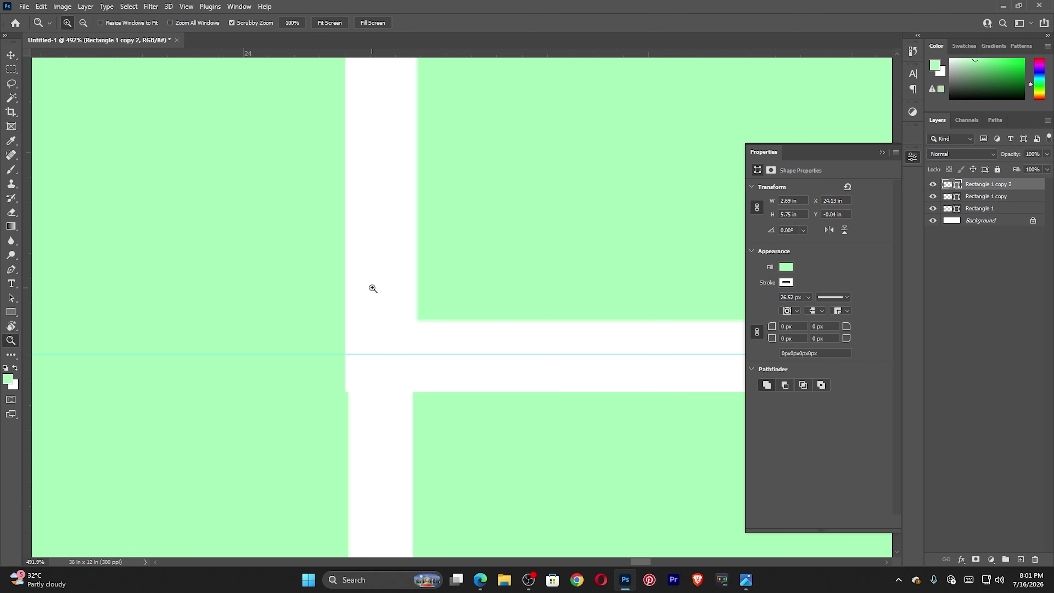
left_click_drag(395, 274, 400, 279)
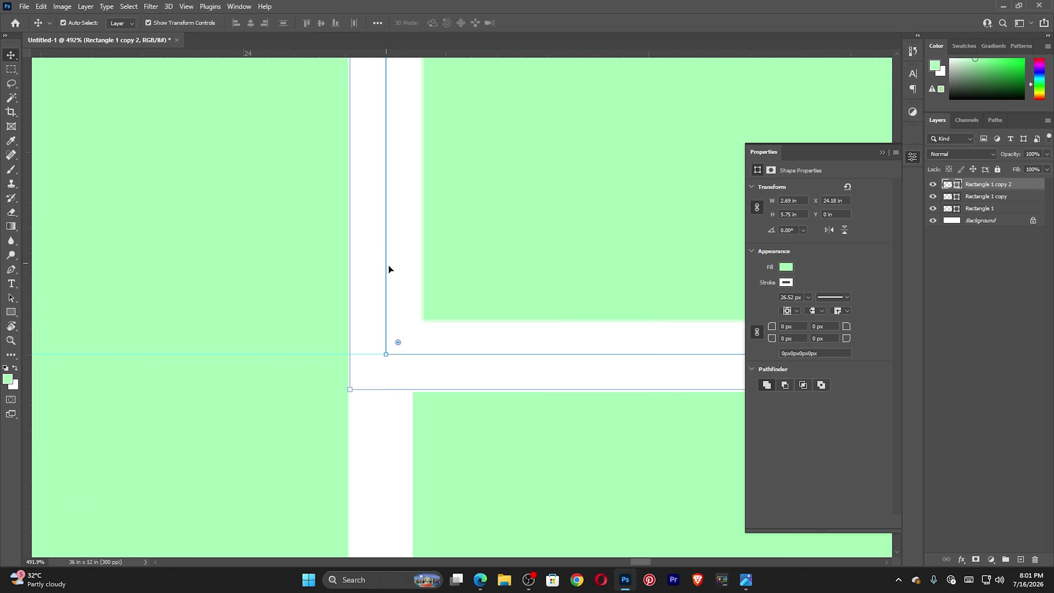
key("ctrl+z")
- Lock the layer of the large green base rectangle that fills the lower part of the right page
key("z")
right_click(402, 293)
left_click(409, 298)
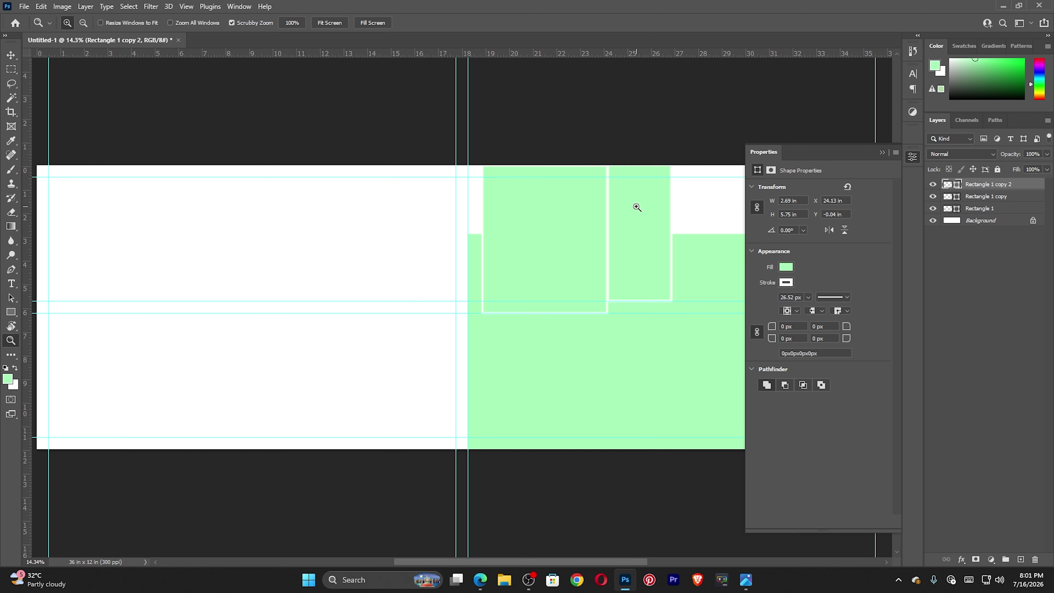
left_click_drag(635, 205, 709, 426)
left_click_drag(628, 387, 340, 227)
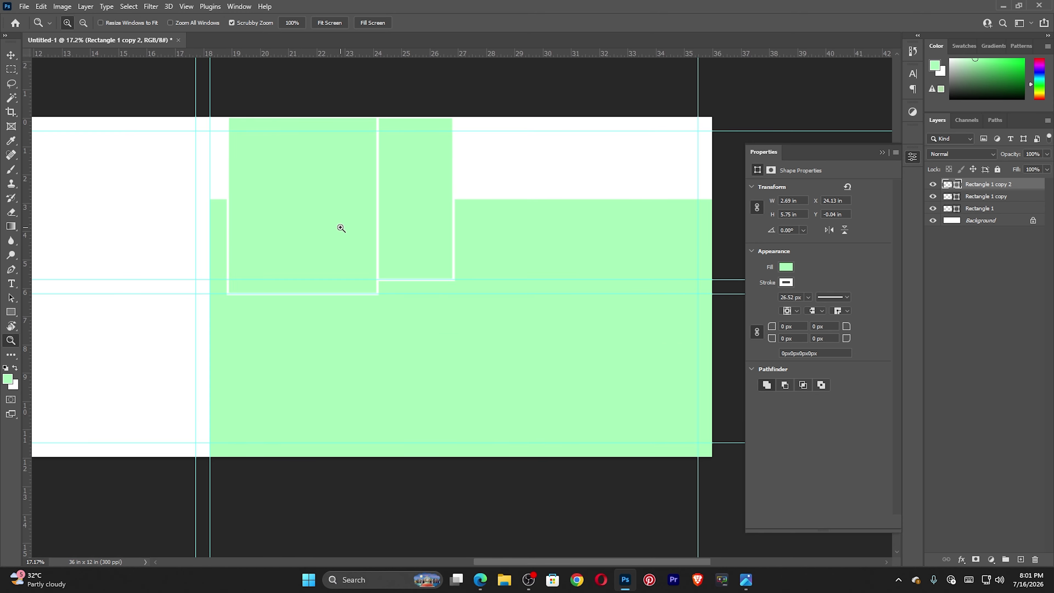
key("v")
left_click(530, 158)
left_click(612, 249)
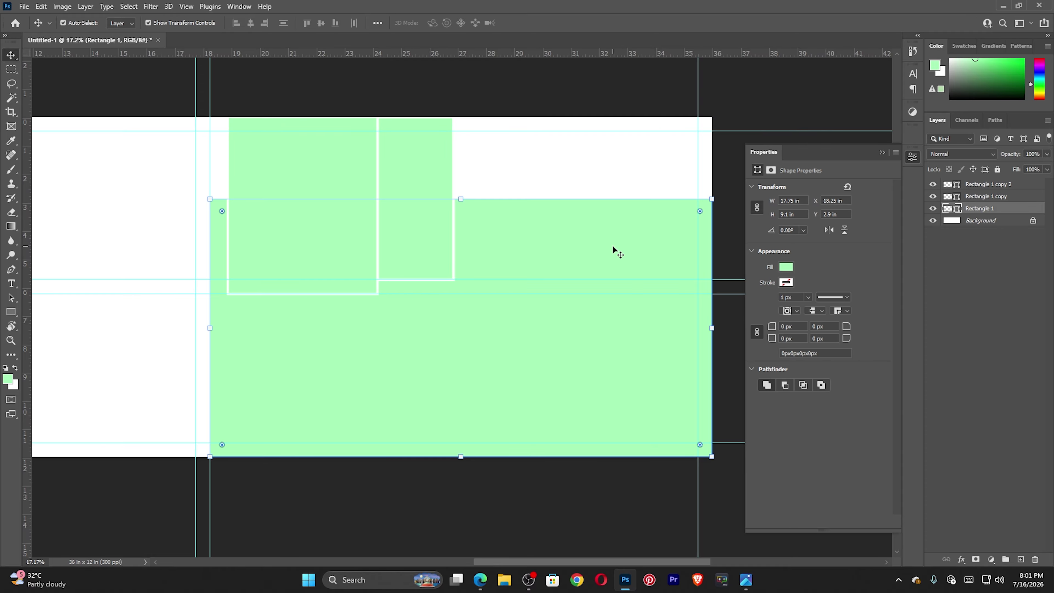
left_click(997, 169)
- Scale the two bordered rectangles together to about 83% width and 91% height, fitting them between the top guide and lower central guide
left_click_drag(293, 76, 431, 165)
left_click_drag(340, 116, 341, 128)
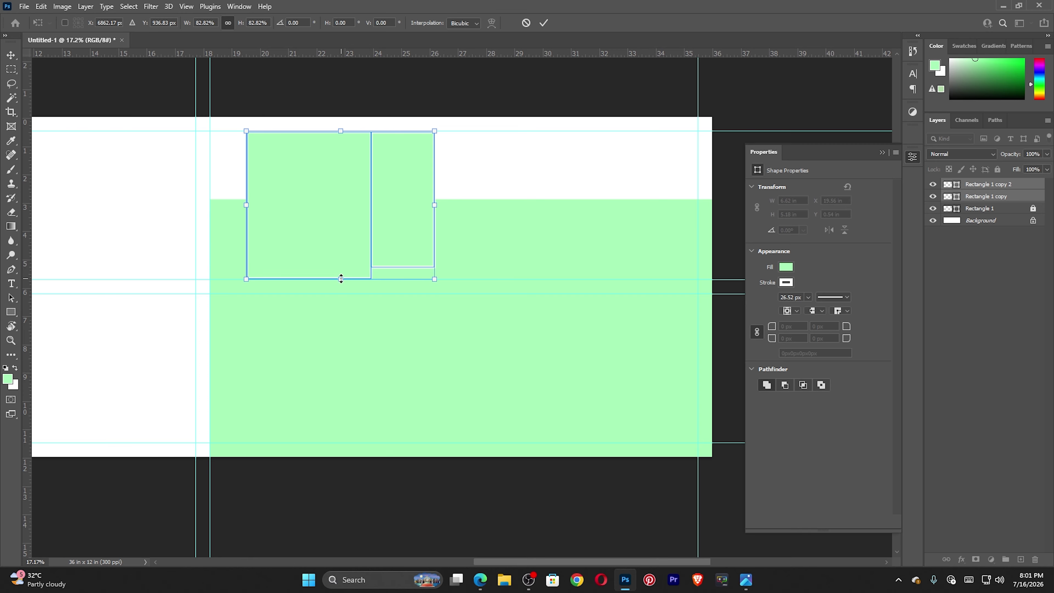
left_click_drag(341, 278, 341, 294)
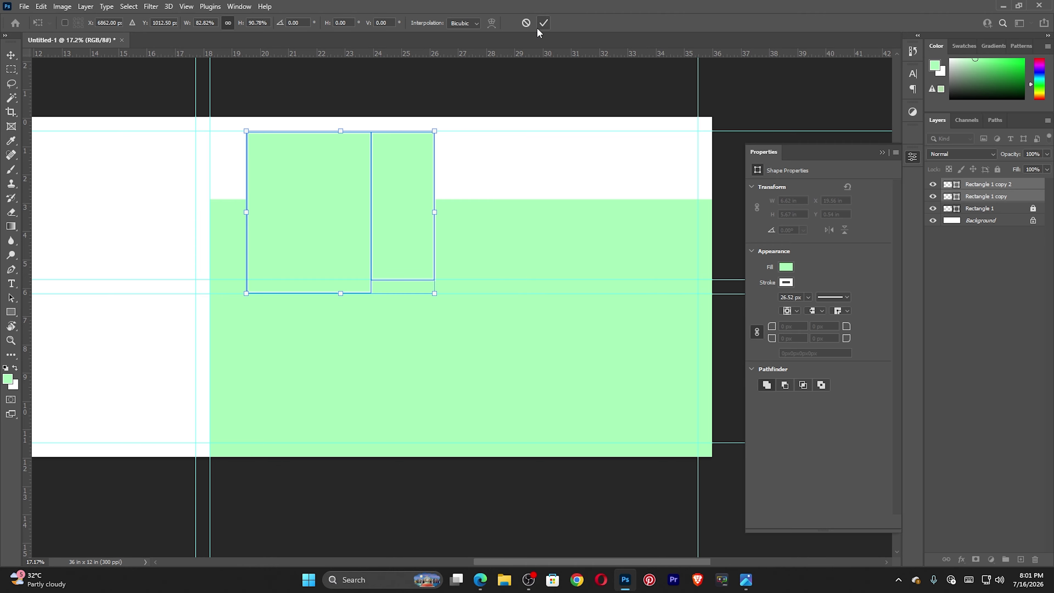
left_click(543, 23)
- Duplicate the narrow bordered rectangle to its right and resize the copy to about 5.42 x 3.26 in
key("z")
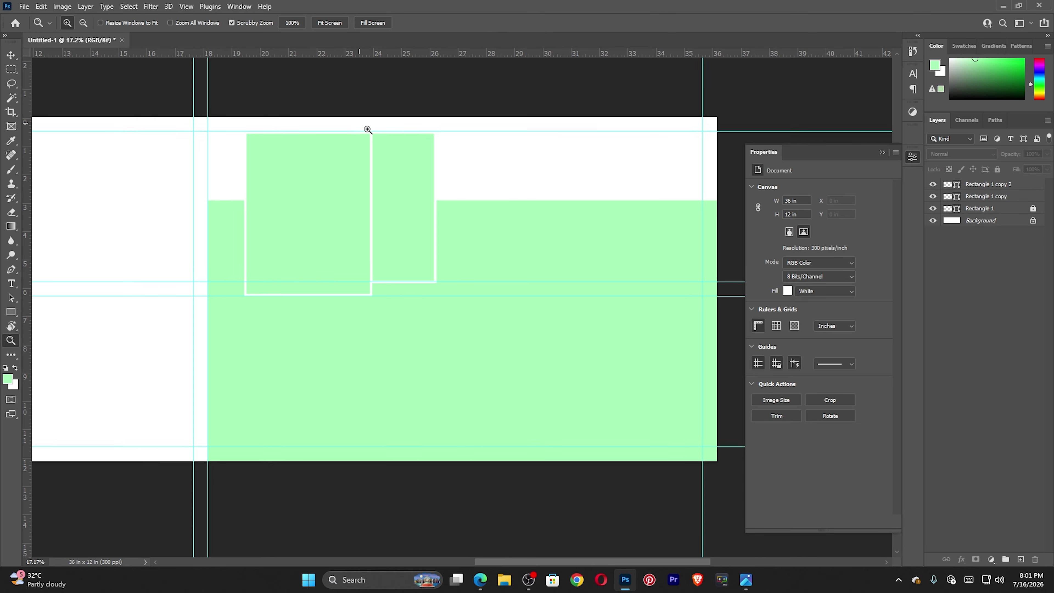
left_click_drag(367, 129, 370, 192)
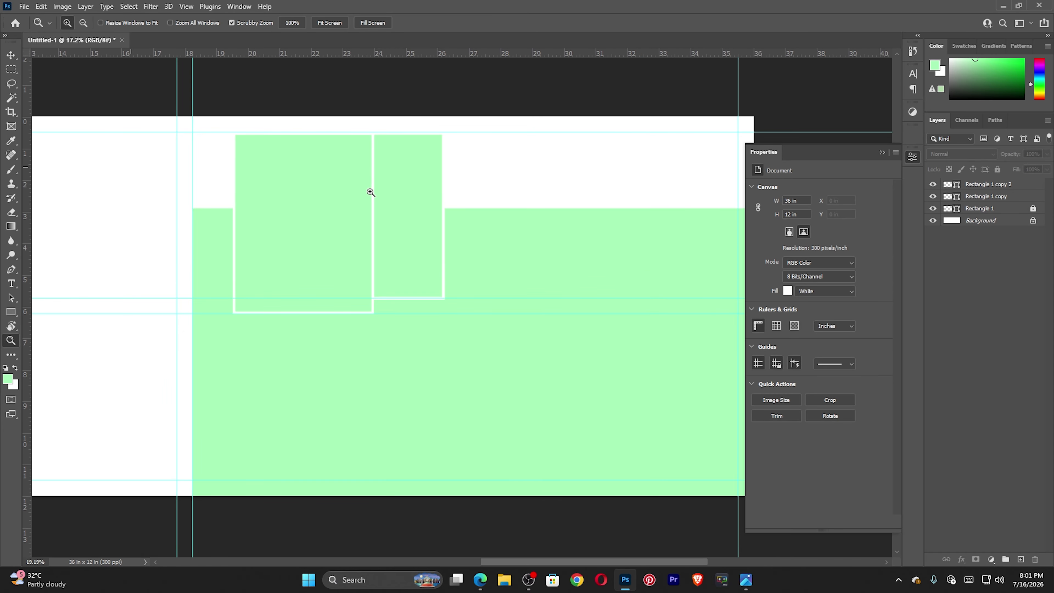
key("v")
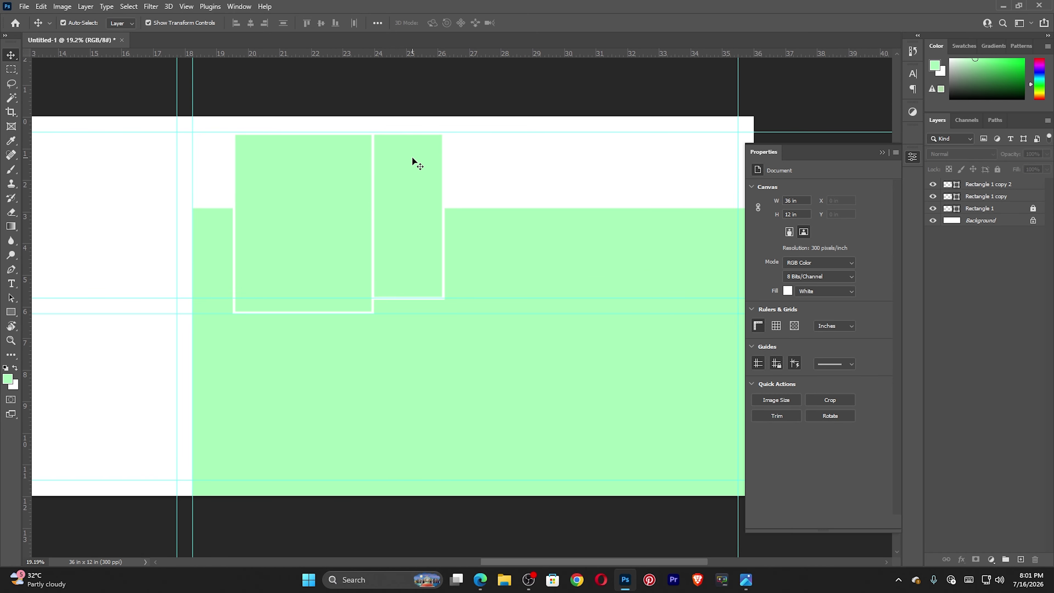
left_click(415, 166)
left_click_drag(416, 170, 618, 207)
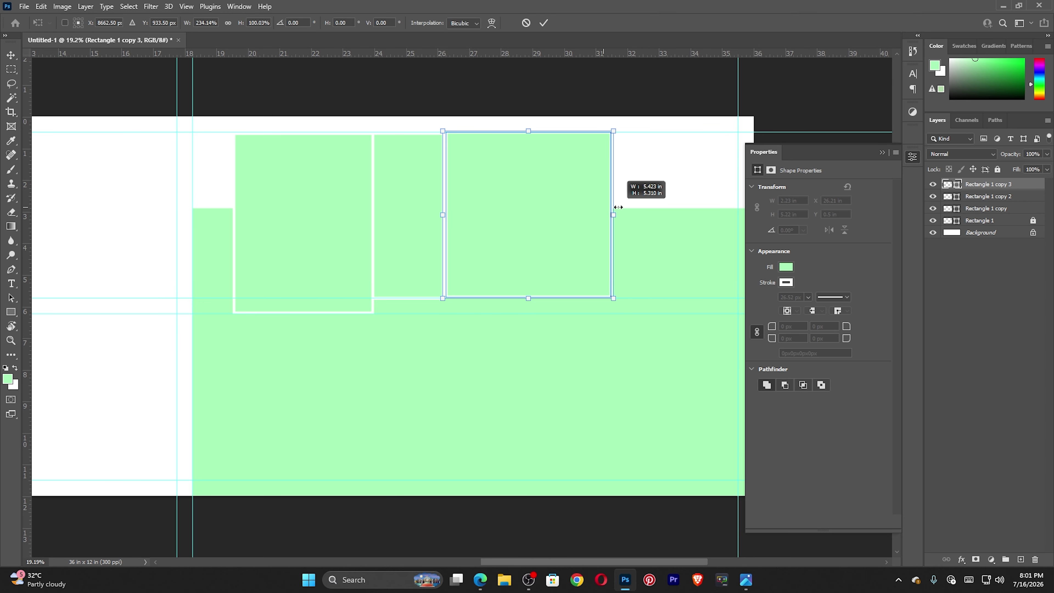
left_click_drag(528, 298, 532, 236)
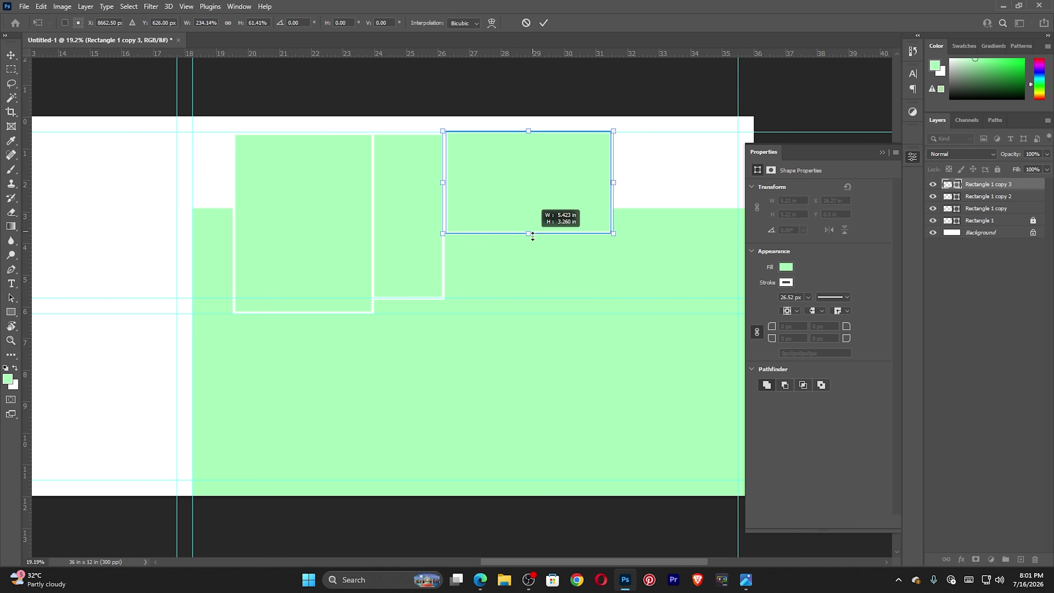
left_click(543, 22)
left_click(532, 93)
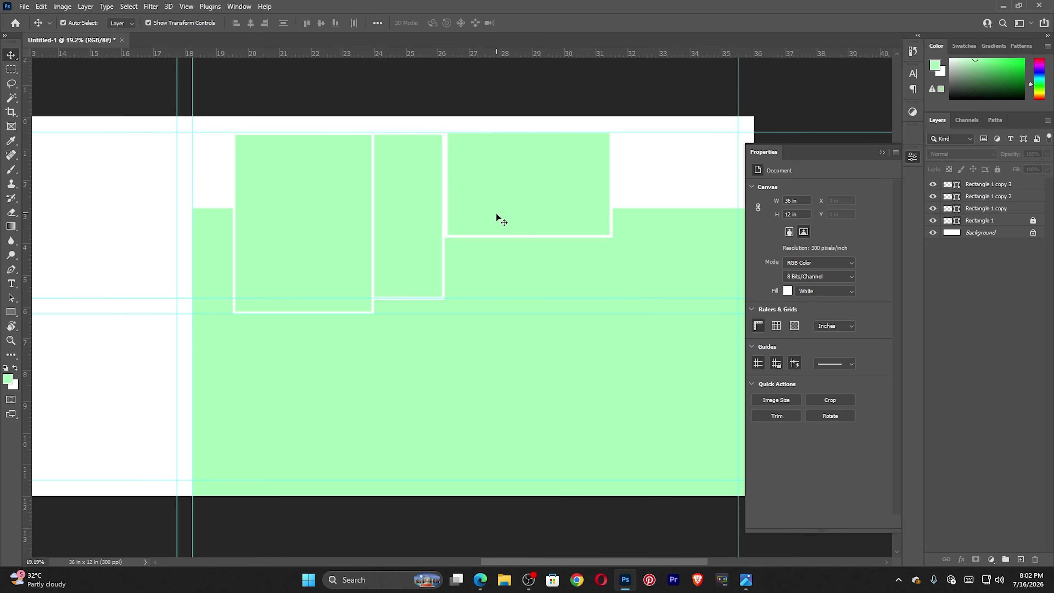
- Move the wide bordered rectangle against the narrow one's right edge so they share a single white border and their tops line up
key("z")
left_click(496, 178)
left_click(343, 266)
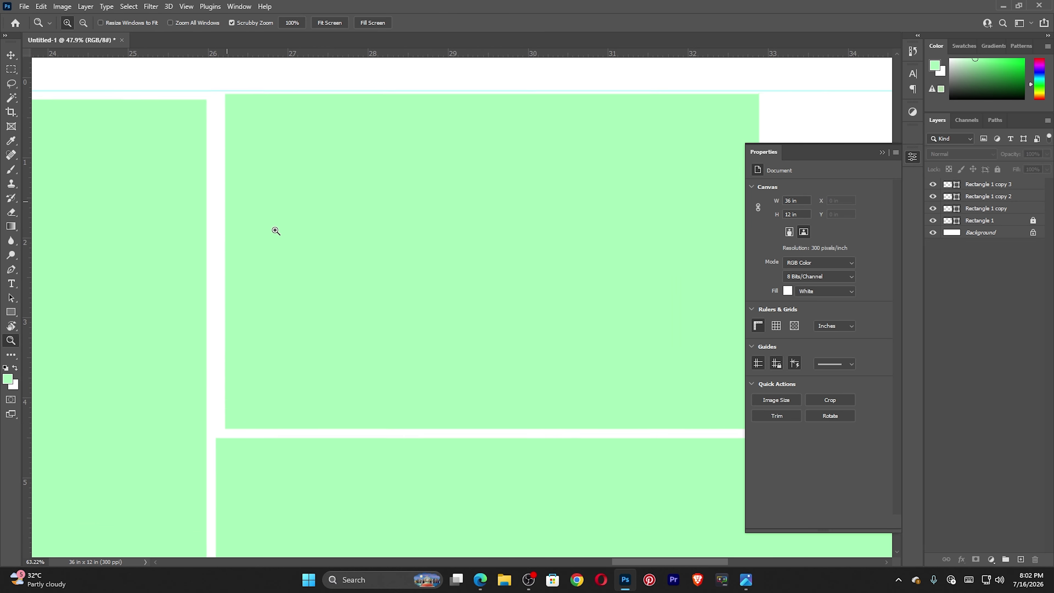
left_click(276, 231)
key("v")
left_click_drag(300, 261, 287, 258)
scroll(384, 187, "up", 2)
key("z")
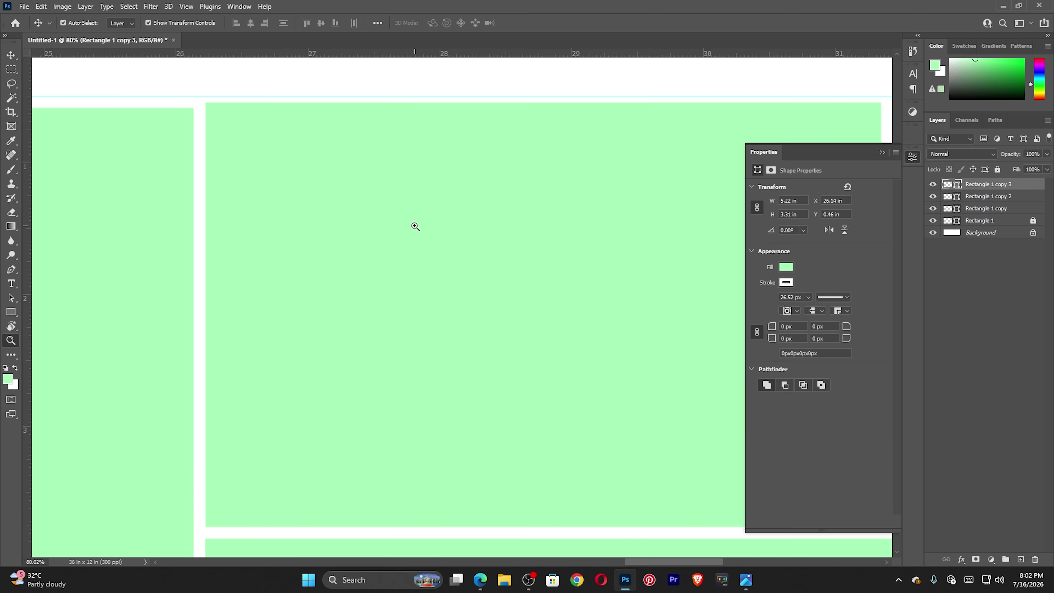
left_click_drag(415, 226, 270, 159)
key("v")
left_click(614, 205)
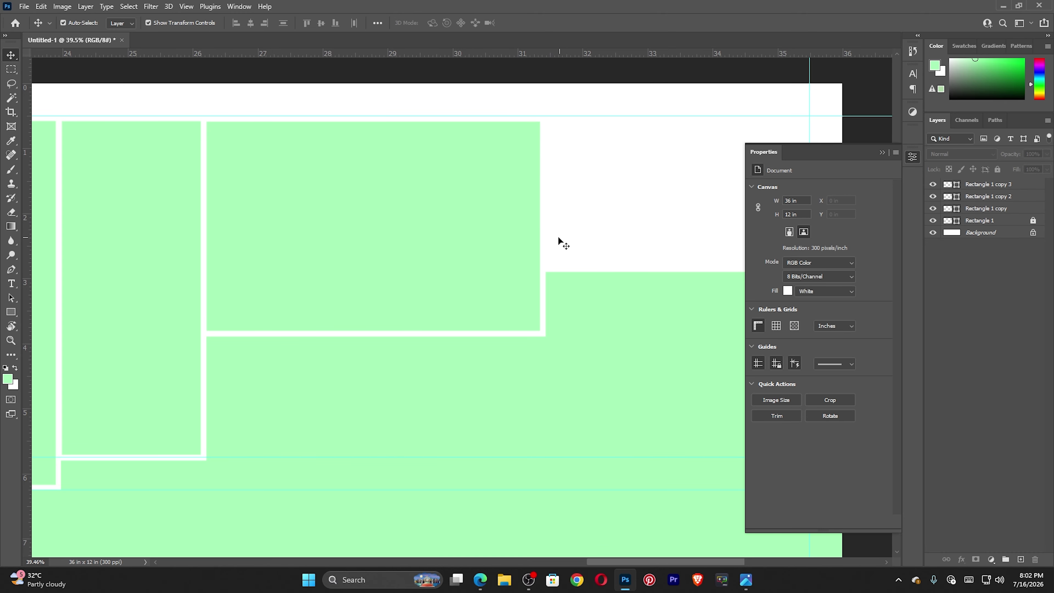
- Examine the placement of the three bordered rectangles on the right page against the whole 36 x 12 in sheet
key("z")
right_click(411, 235)
left_click(427, 238)
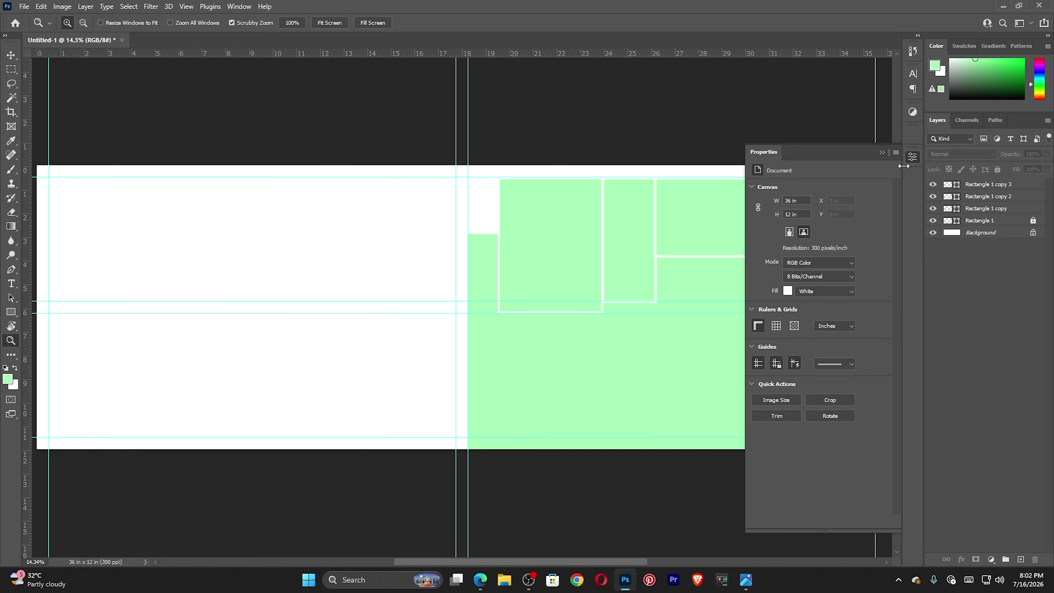
left_click(884, 151)
scroll(655, 276, "up", 2)
left_click_drag(655, 276, 456, 230)
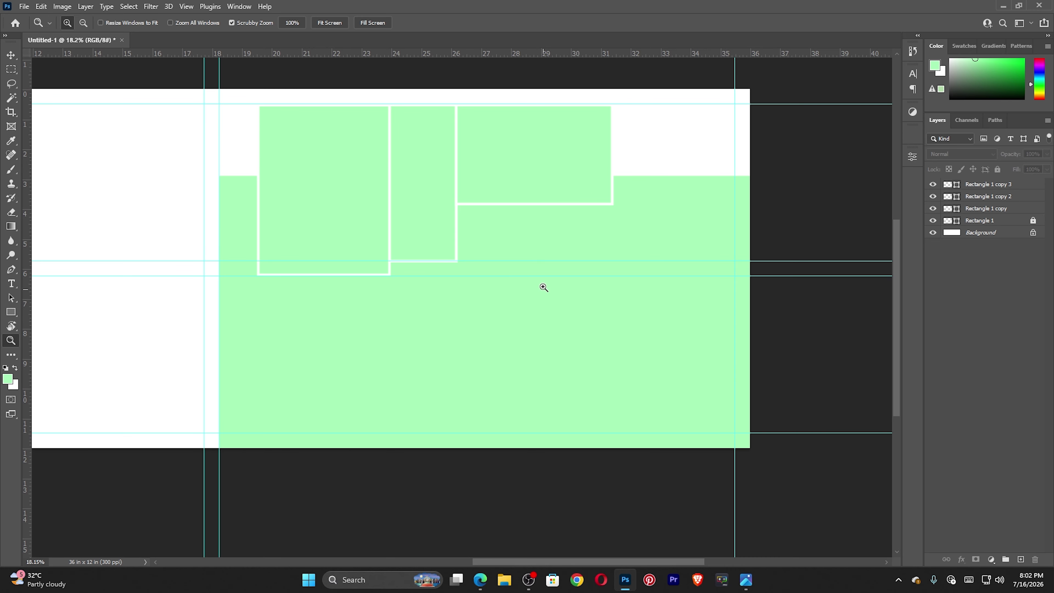
right_click(509, 268)
left_click(515, 271)
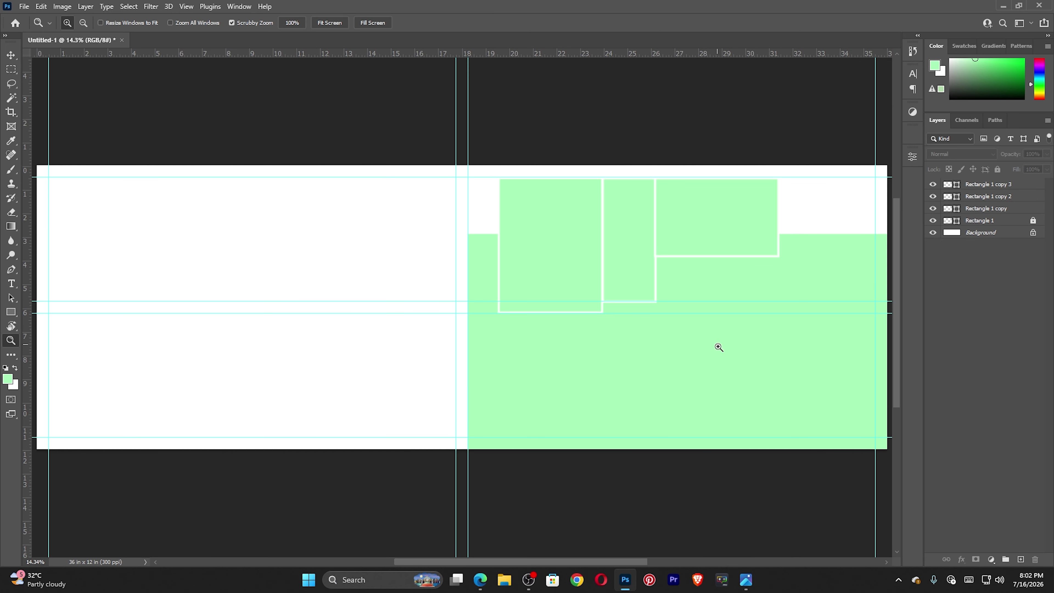
left_click_drag(594, 305, 391, 228)
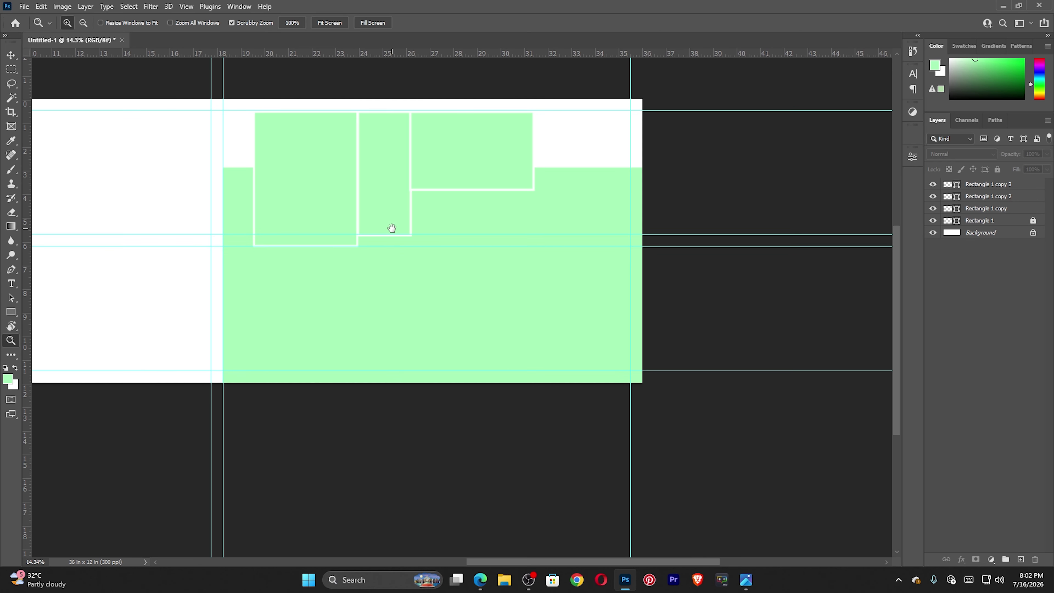
right_click(411, 230)
left_click(427, 239)
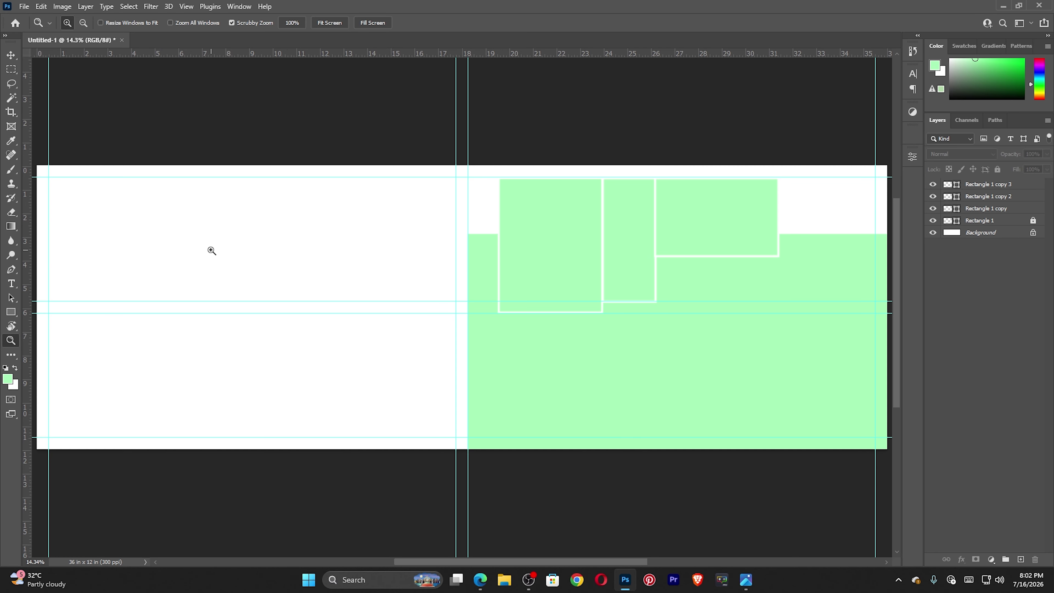
right_click(283, 259)
left_click(318, 266)
- Duplicate the tall bordered rectangle into the upper-left corner of the left page and remove the copy's white stroke
key("v")
left_click(565, 244)
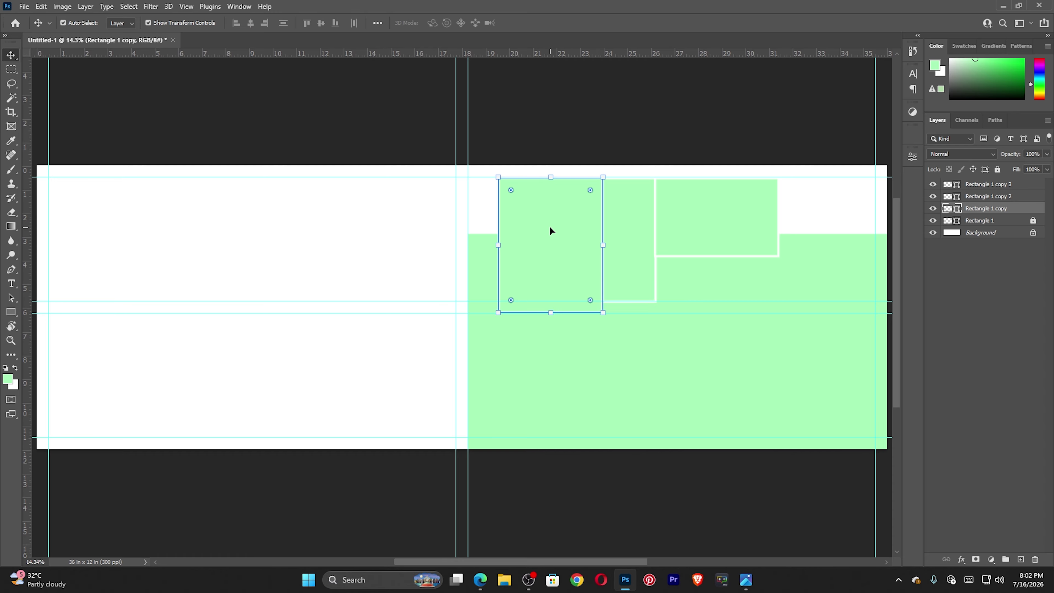
left_click_drag(550, 227, 88, 218)
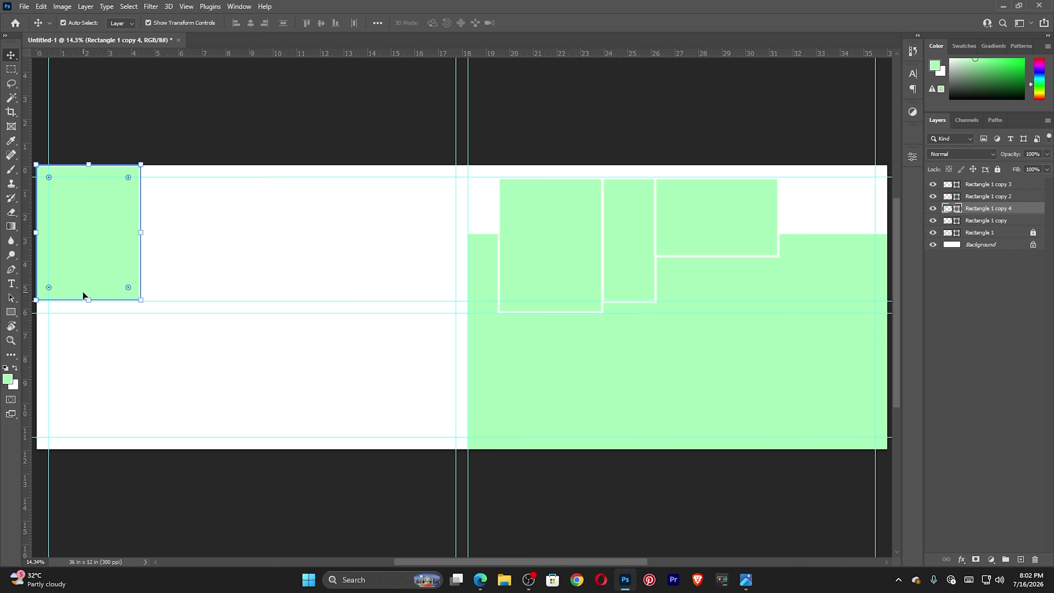
left_click_drag(87, 292, 90, 262)
left_click(912, 157)
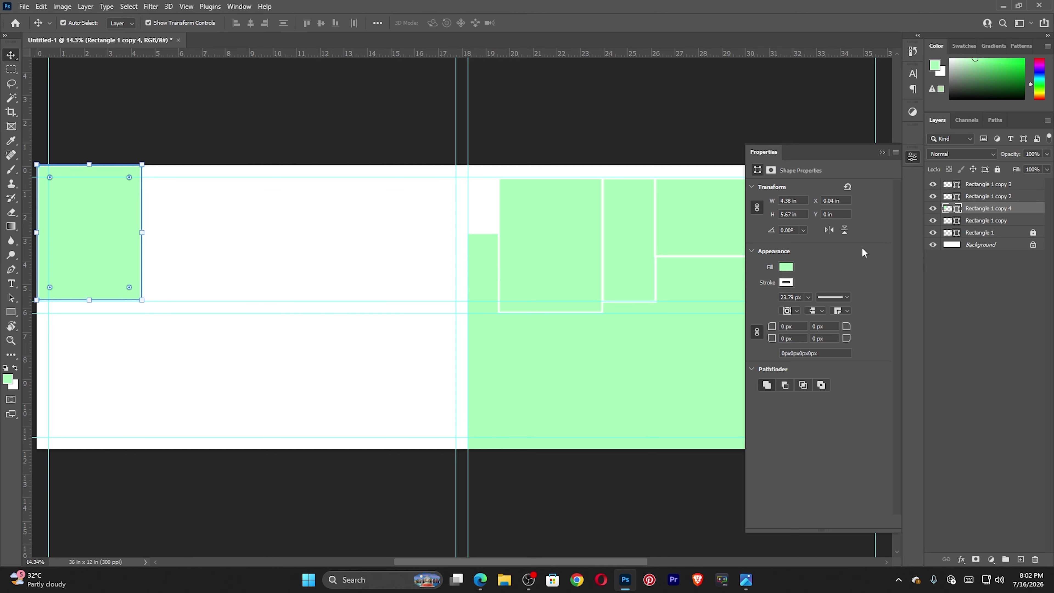
left_click(786, 283)
left_click(356, 120)
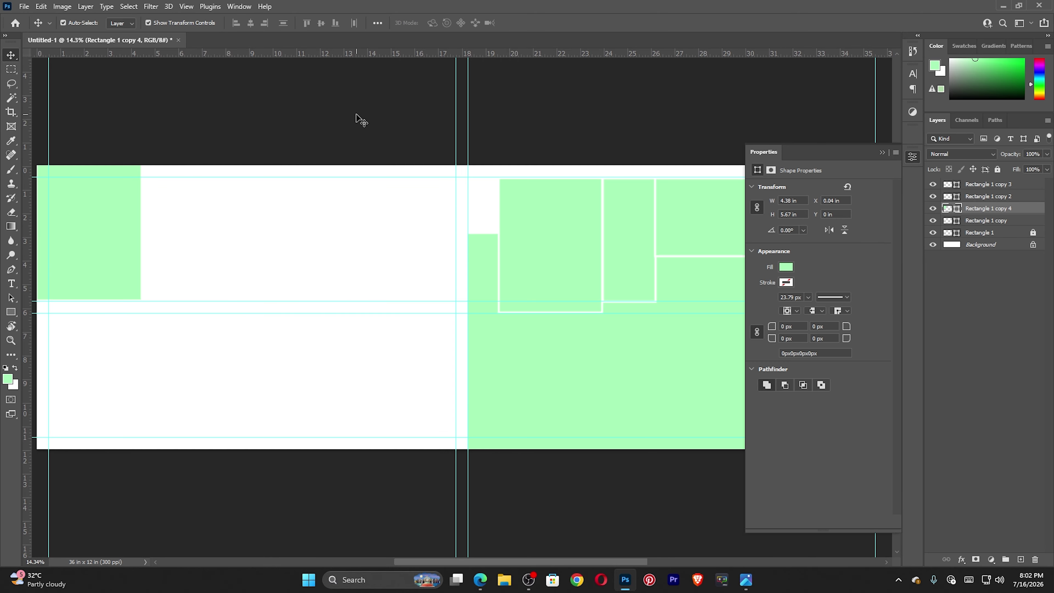
- Enlarge the borderless rectangle from the sheet's upper-left corner to about 11.08 x 12 in, covering the full sheet height
left_click(131, 216)
left_click_drag(129, 218, 130, 221)
left_click_drag(139, 299, 297, 449)
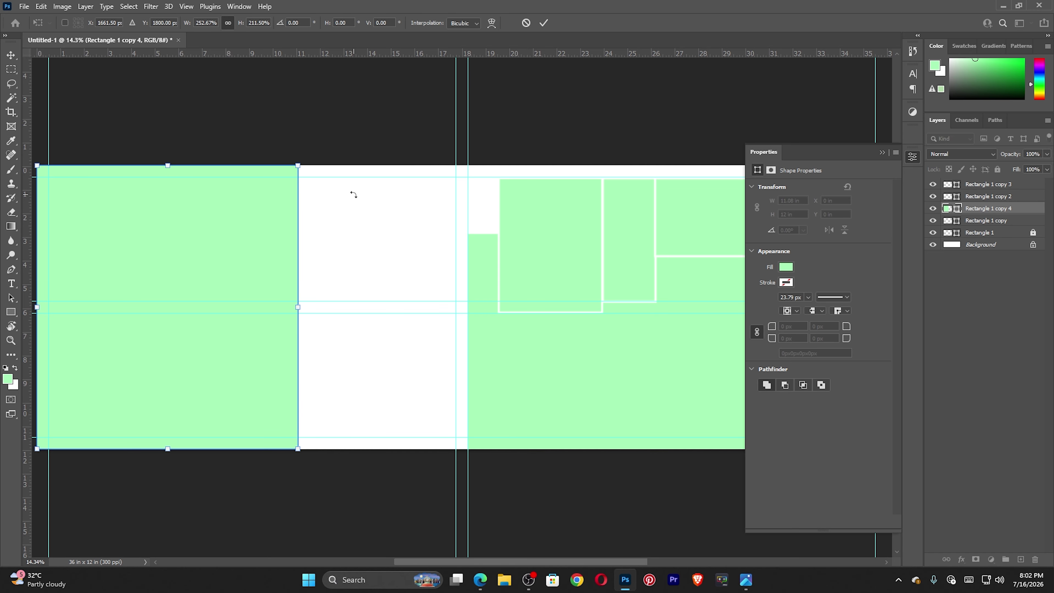
left_click(372, 135)
left_click(372, 135)
left_click(293, 266)
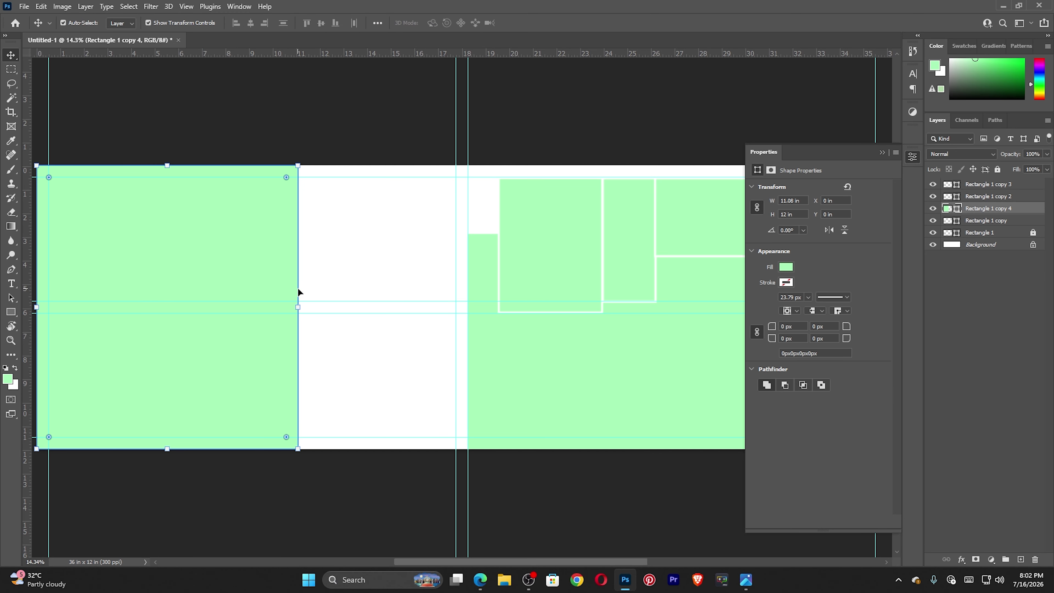
- Narrow the full-height rectangle to about 6.9 in wide, keeping its left edge on the sheet's edge
left_click_drag(301, 309, 203, 313)
key("Return")
left_click(293, 110)
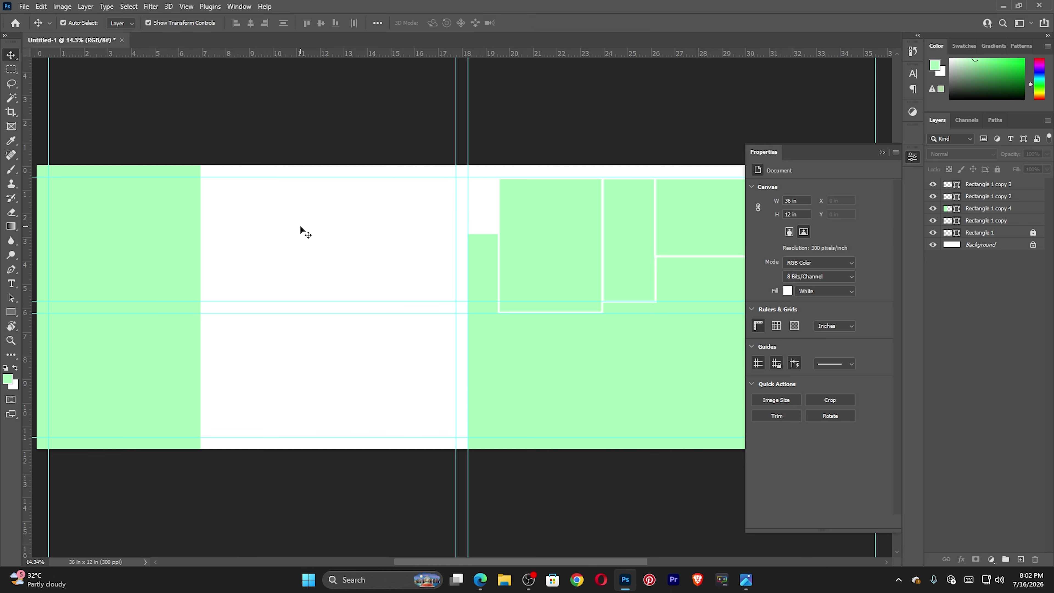
left_click(882, 153)
- Duplicate the full-height rectangle to its right, scale the copy to 47.92% height, and stretch it from the original to the first center guide
key("z")
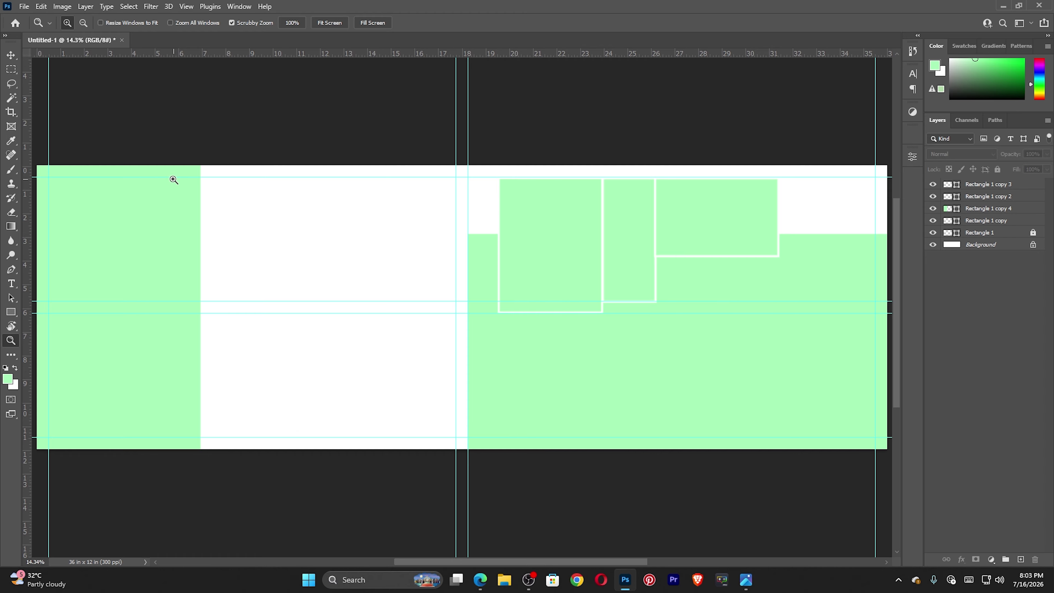
key("v")
left_click(139, 216)
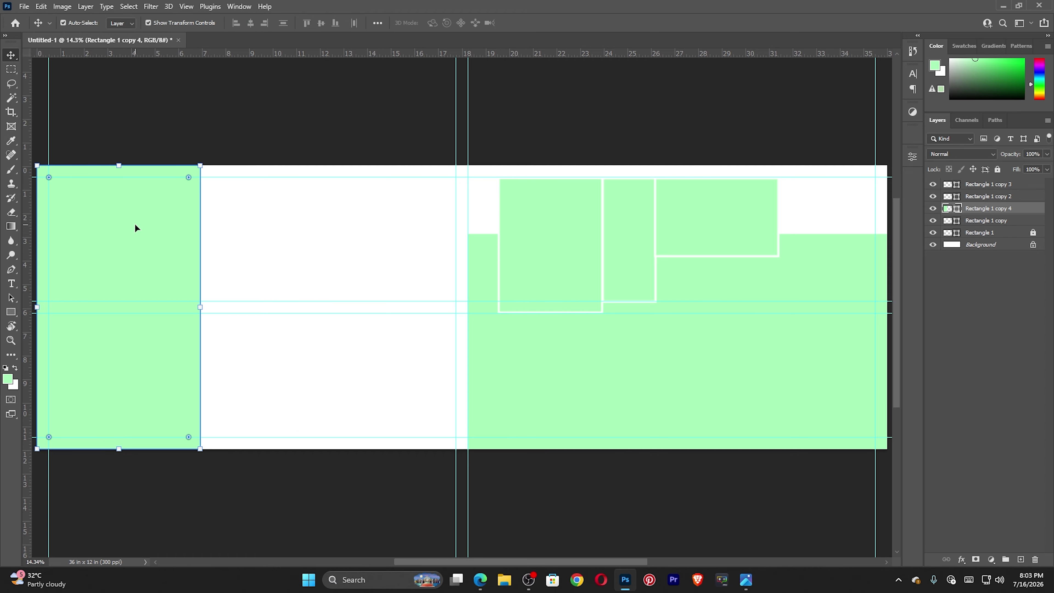
left_click_drag(135, 224, 350, 233)
key("ctrl+t")
left_click_drag(334, 448, 326, 301)
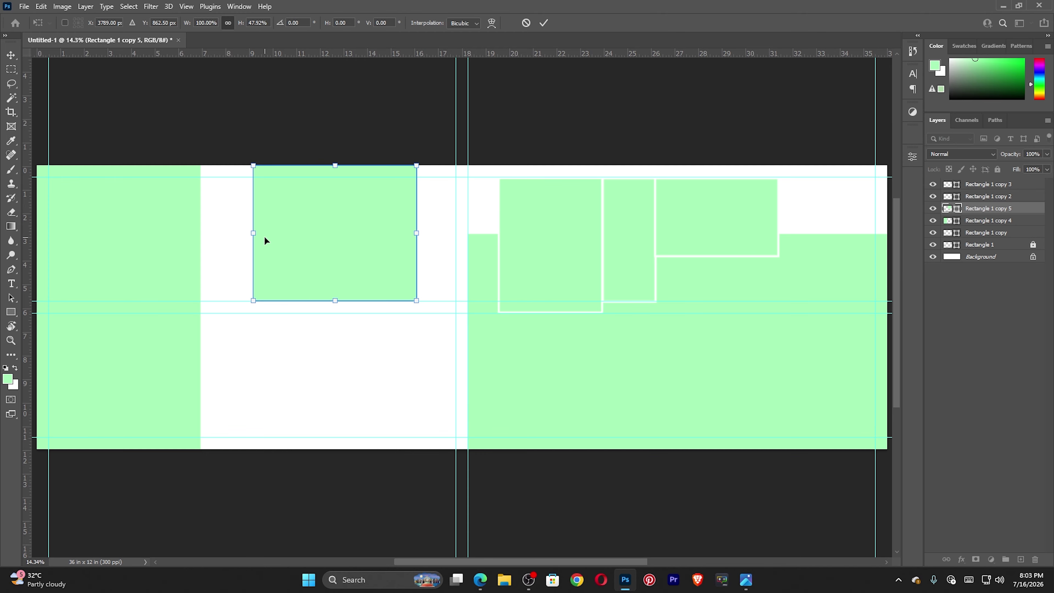
left_click_drag(255, 229, 201, 230)
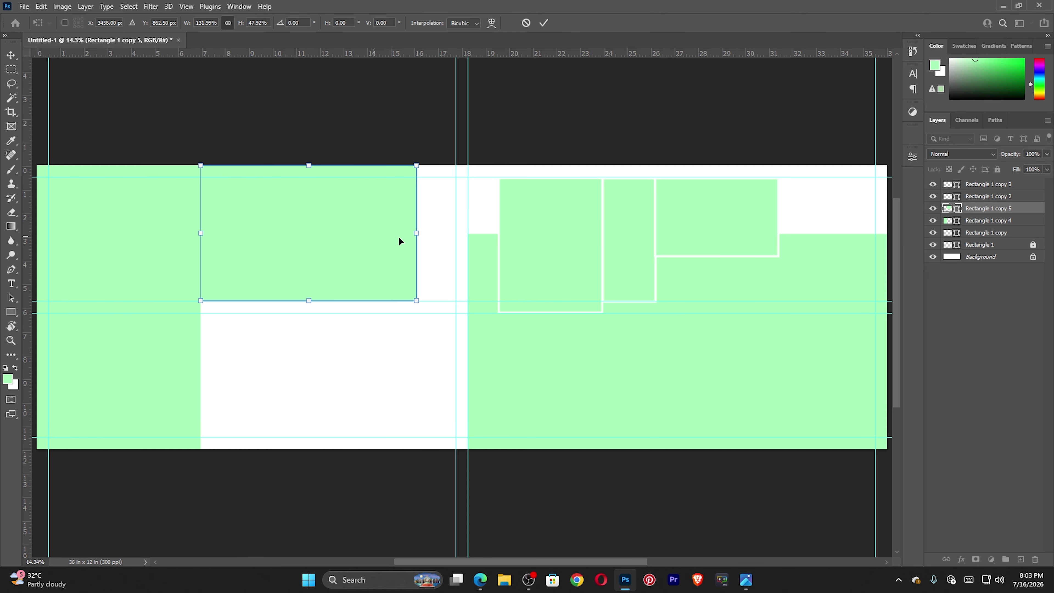
left_click_drag(417, 230, 455, 230)
key("Return")
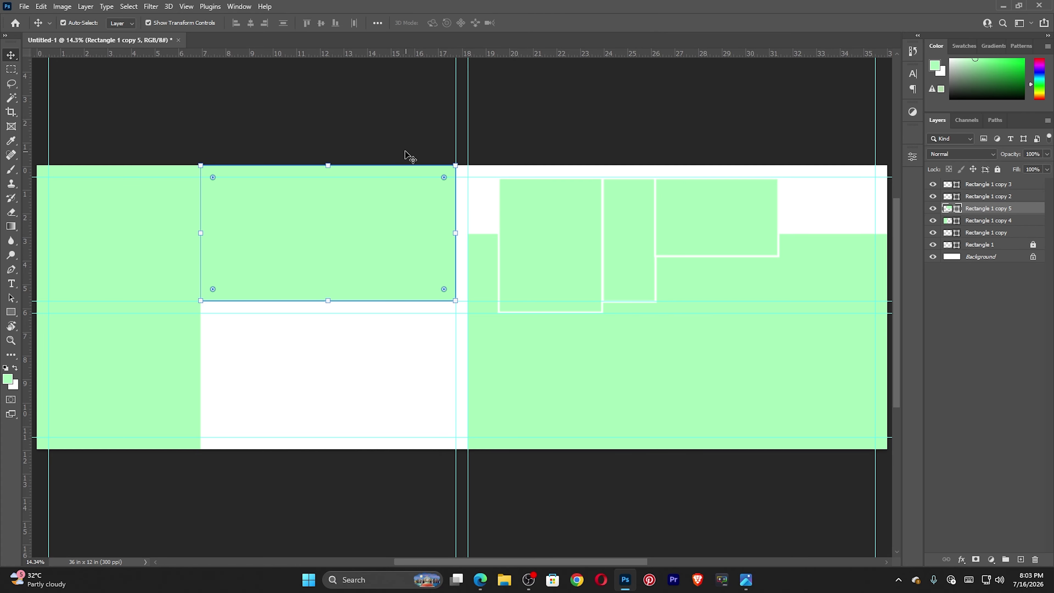
- Duplicate the upper rectangle of the left page directly beneath itself, about 5.76 in lower
left_click(336, 233)
left_click_drag(336, 233, 336, 370)
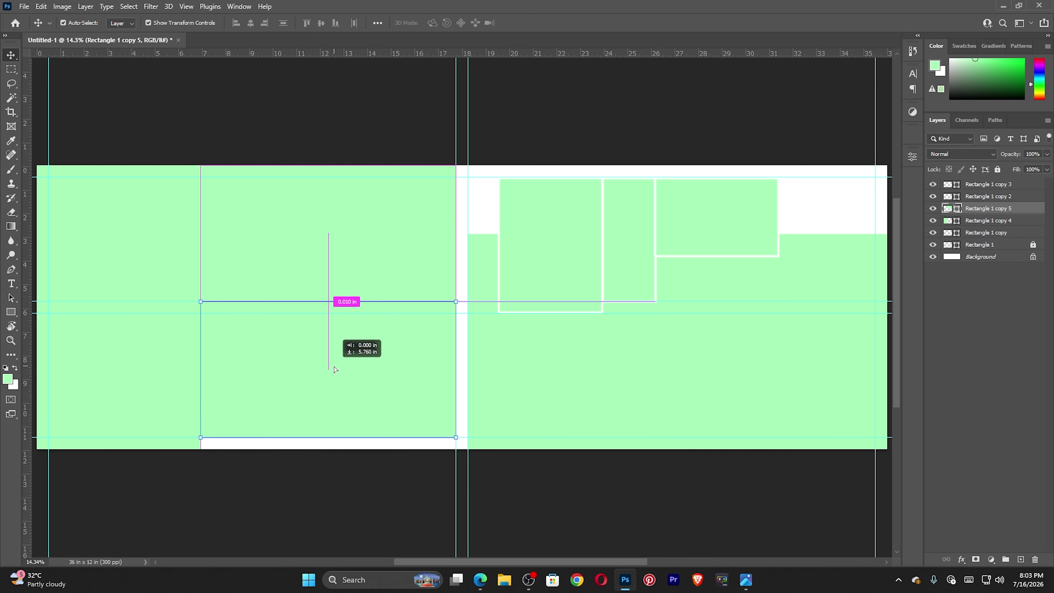
key("ctrl+j")
key("ctrl+t")
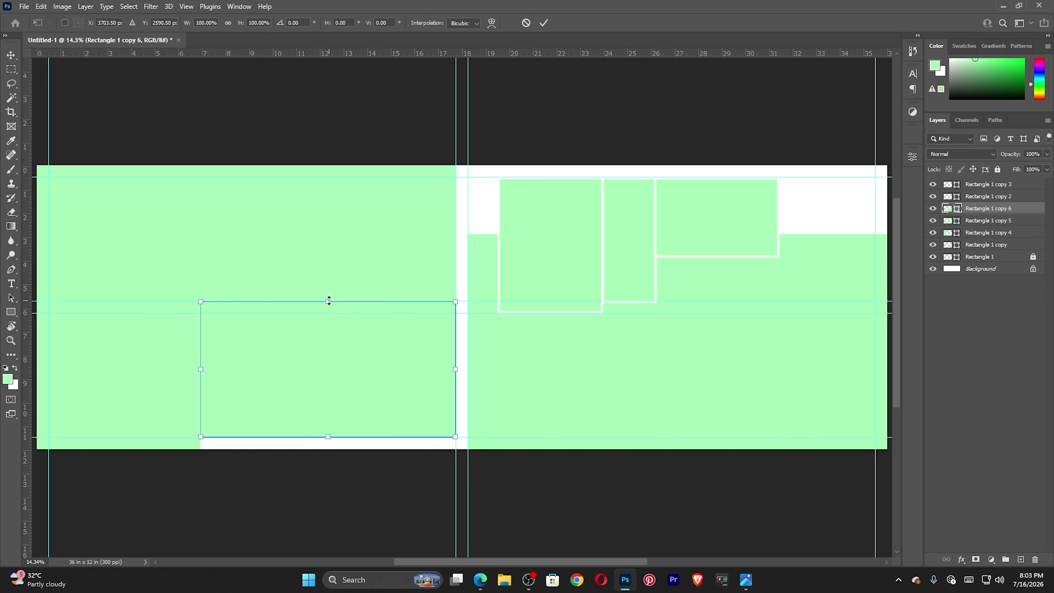
key("shift")
key("Return")
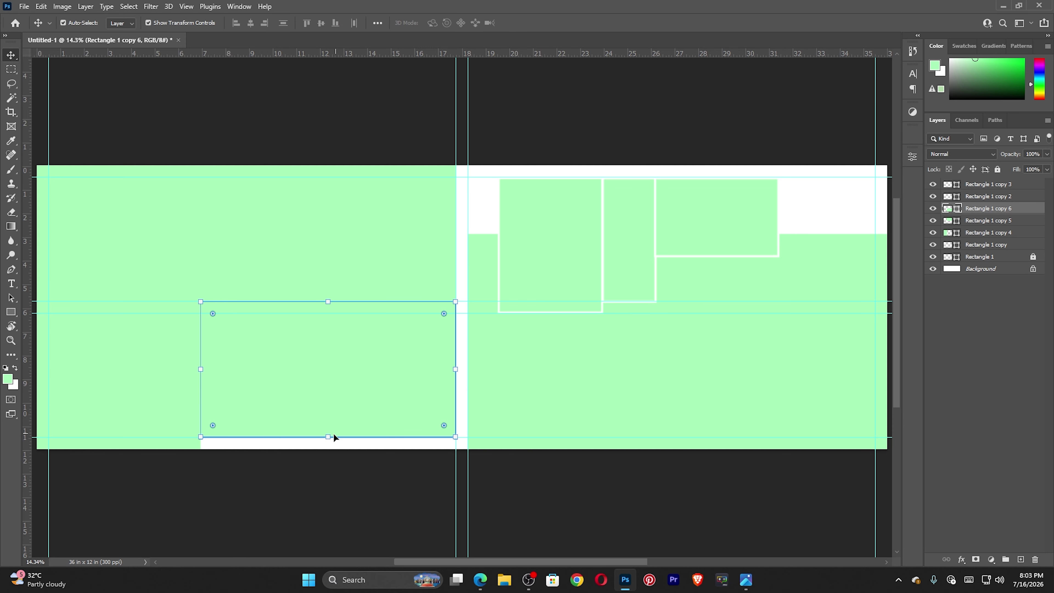
- Shorten the lower copy by raising its lower edge to about 9.3 in from the top of the sheet
left_click_drag(334, 436, 334, 350)
key("Return")
left_click(365, 158)
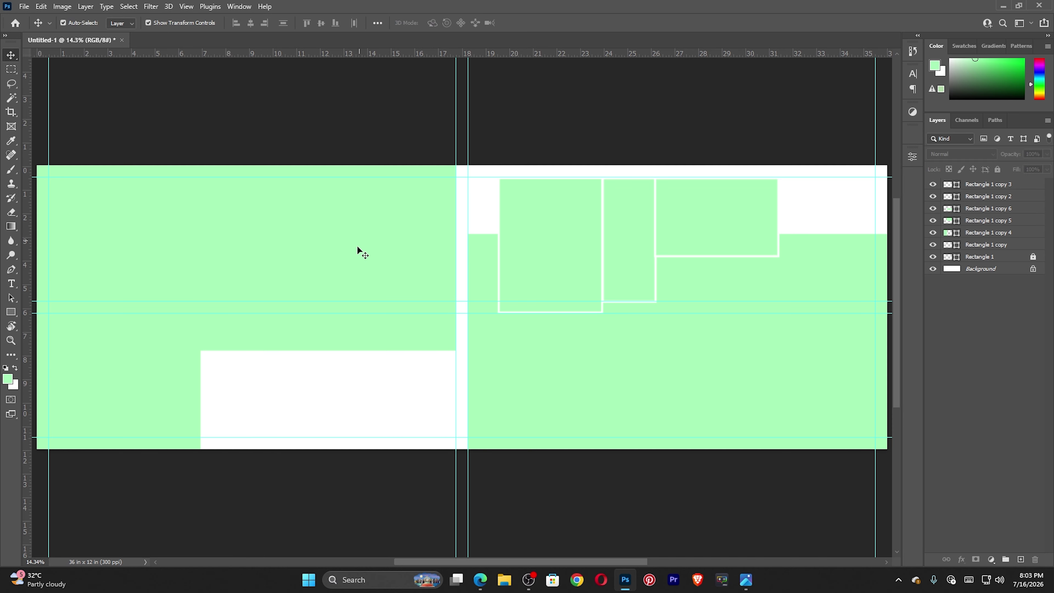
left_click(345, 321)
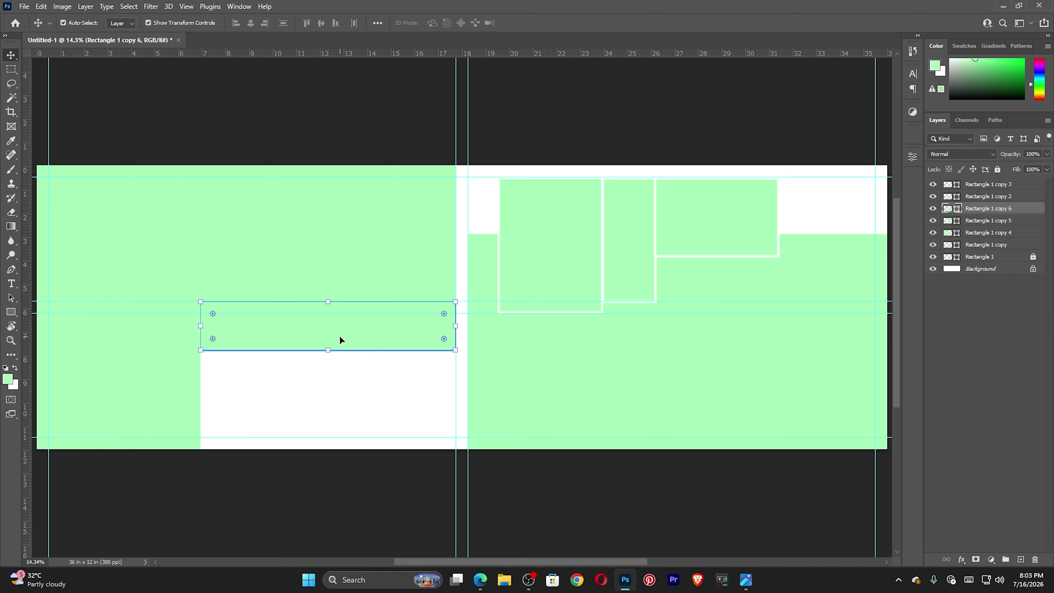
left_click_drag(331, 350, 329, 385)
key("Return")
left_click(329, 490)
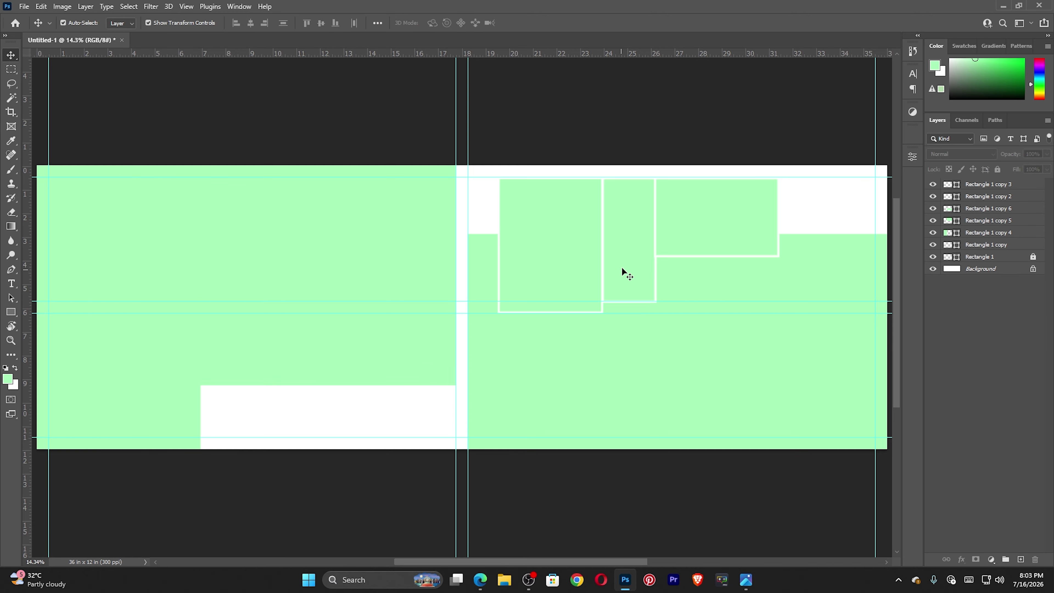
- Duplicate the tall bordered rectangle onto the lower part of the left page and move the copy's layer to the top of the stack
left_click(567, 235)
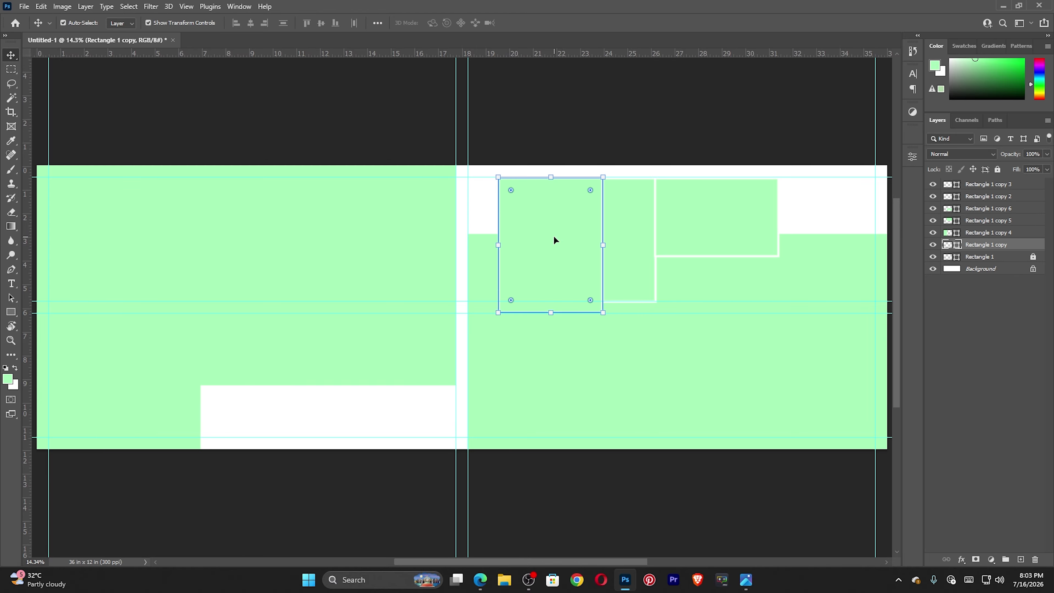
left_click_drag(554, 237, 385, 365)
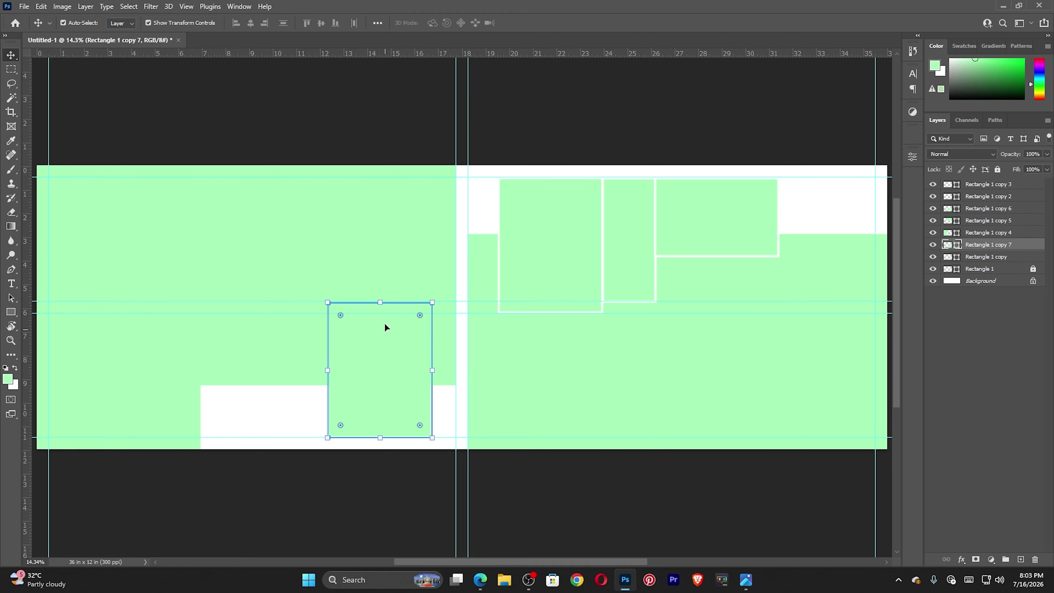
left_click(410, 134)
left_click(404, 331)
left_click(403, 420)
left_click_drag(987, 248, 994, 180)
left_click(673, 476)
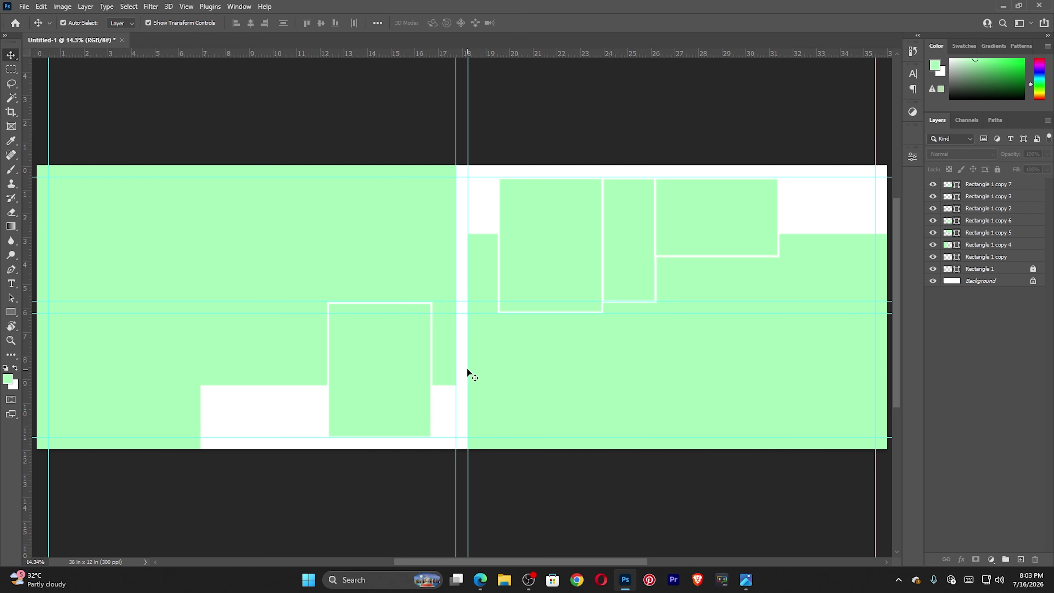
- Scale the new bordered rectangle to about 83% width and 92% height, fitting it between the lower central guide and the bottom guide
key("z")
left_click_drag(391, 315, 355, 224)
key("v")
left_click(354, 221)
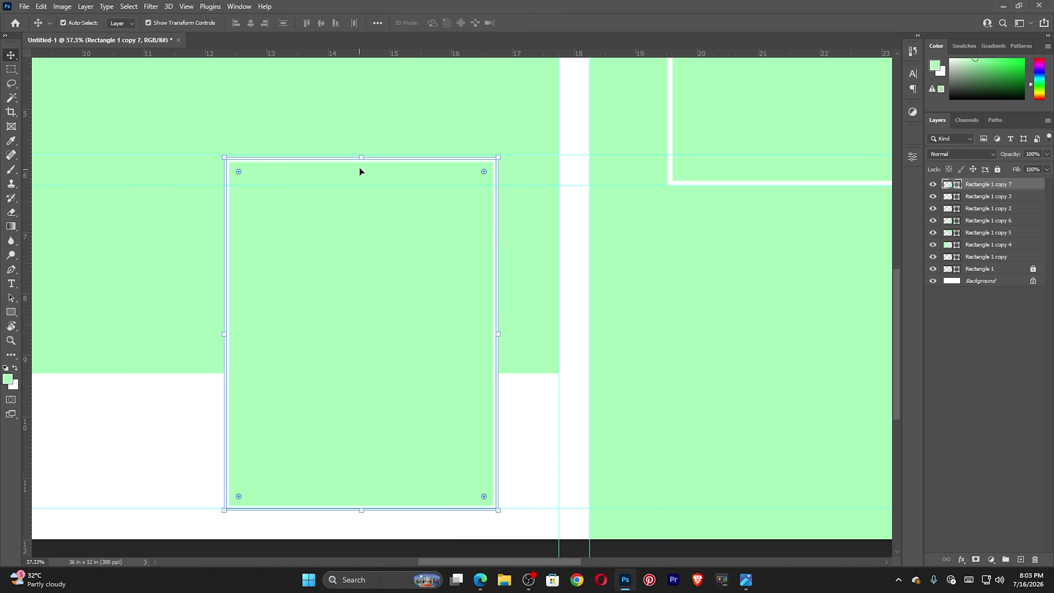
left_click_drag(362, 158, 361, 186)
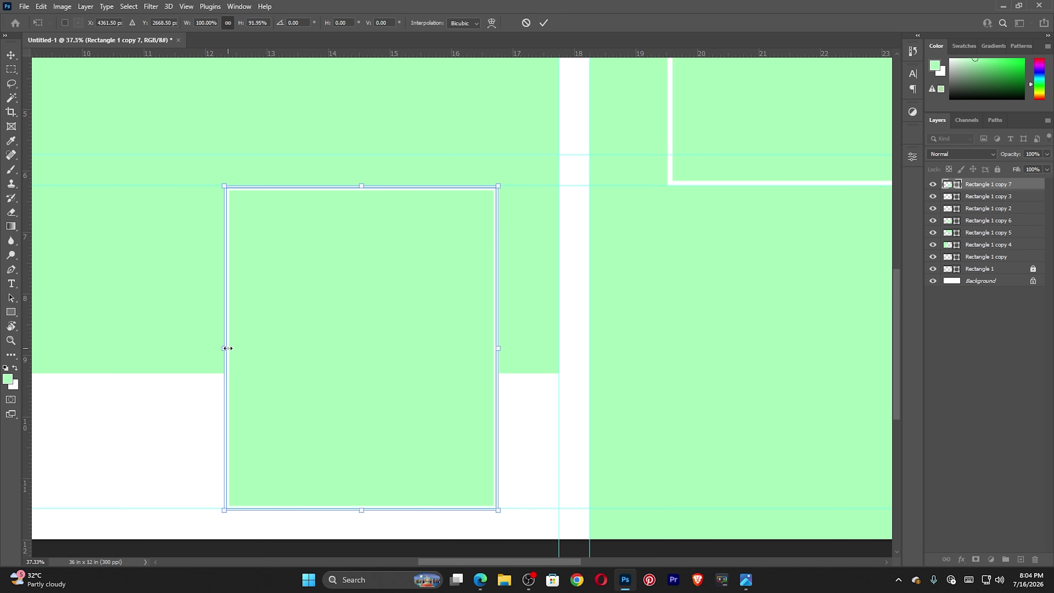
left_click_drag(227, 348, 271, 348)
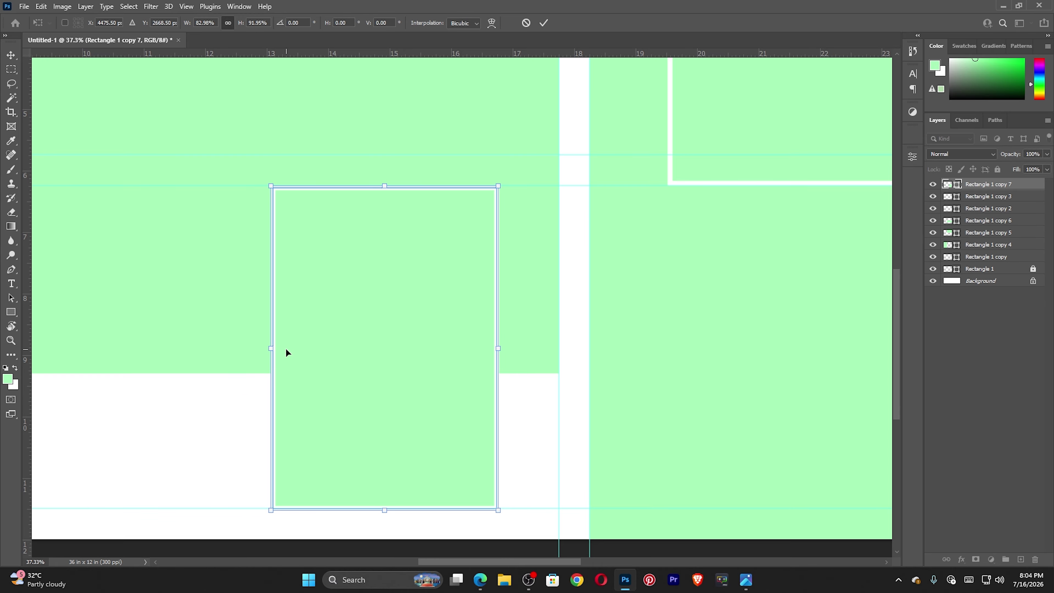
key("Return")
key("z")
scroll(289, 347, "down", 5)
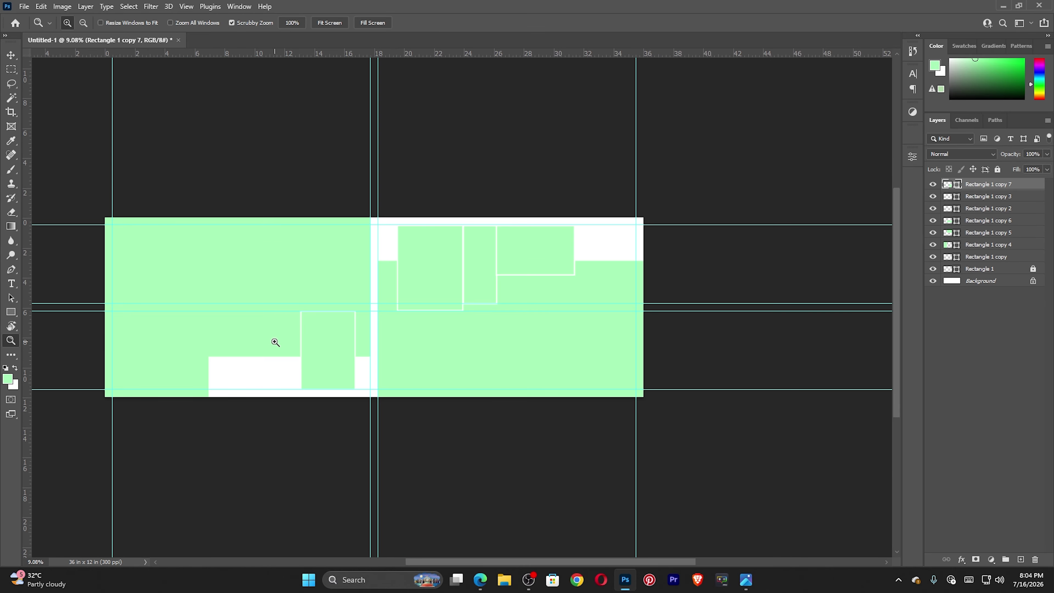
right_click(275, 342)
left_click(299, 349)
right_click(382, 277)
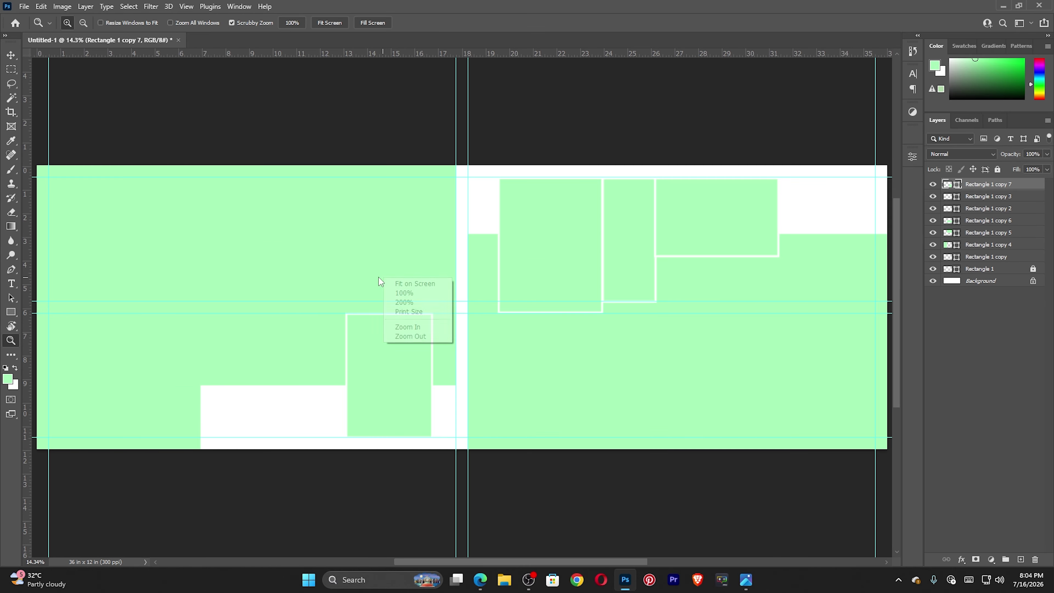
left_click(395, 283)
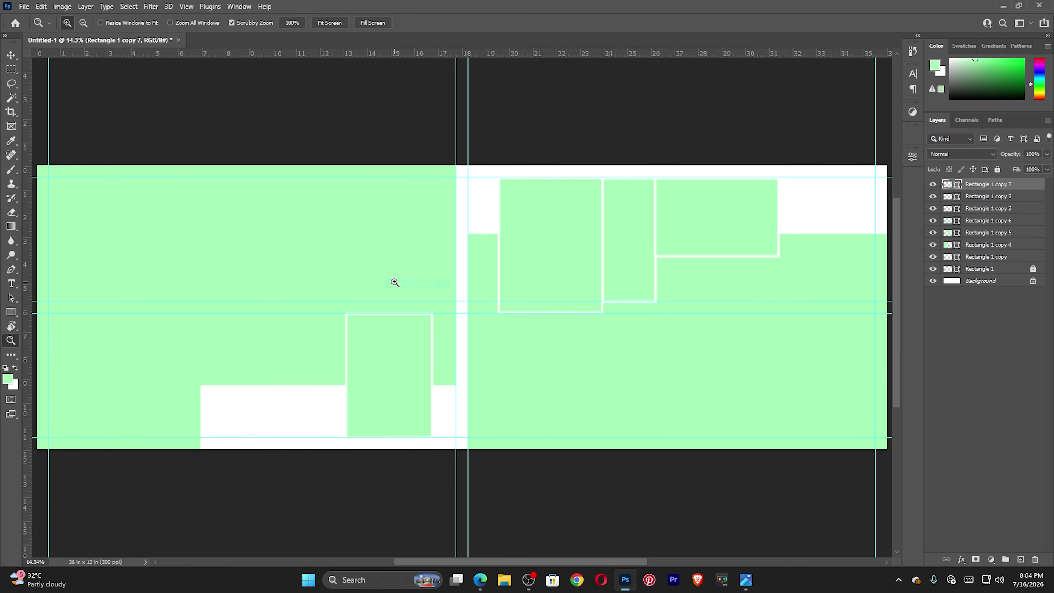
- Switch to File Explorer and open the flower folder inside Example on the PSD (D:) drive
right_click(356, 253)
left_click(365, 261)
left_click(1002, 8)
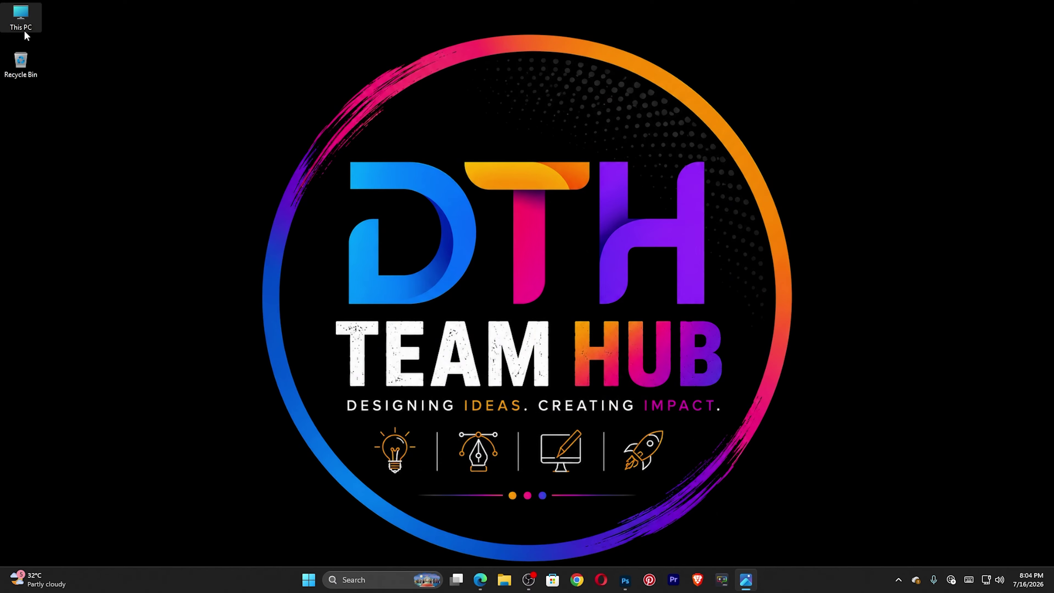
double_click(24, 32)
double_click(606, 111)
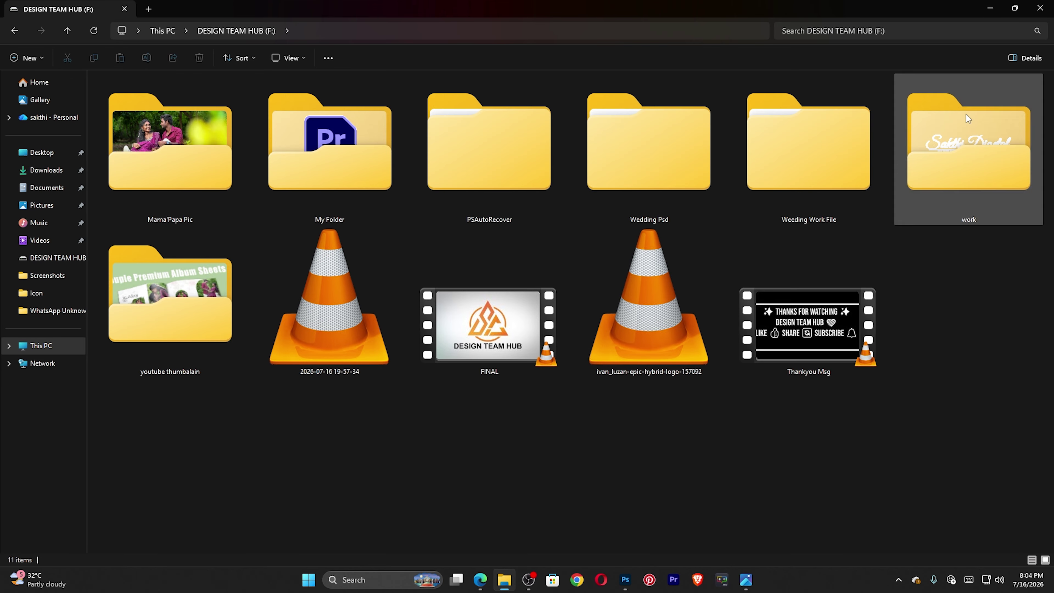
left_click(55, 342)
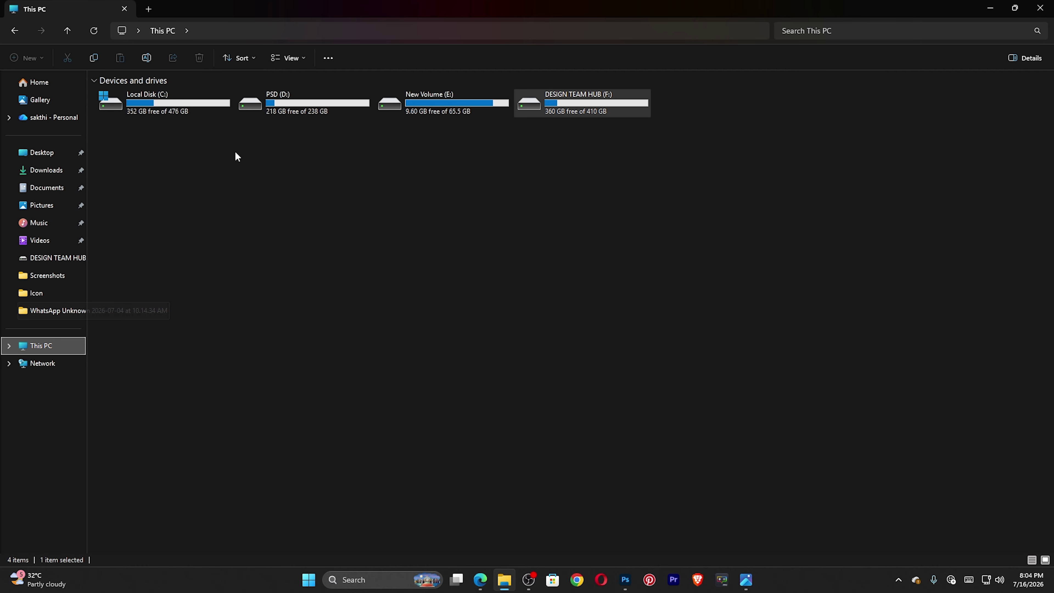
double_click(268, 107)
double_click(133, 124)
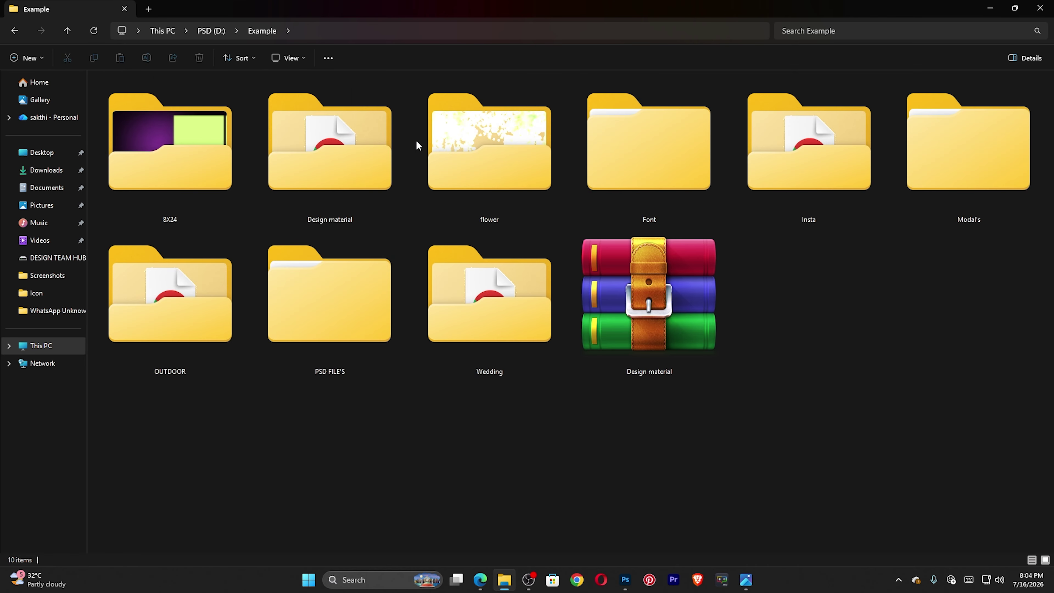
double_click(430, 148)
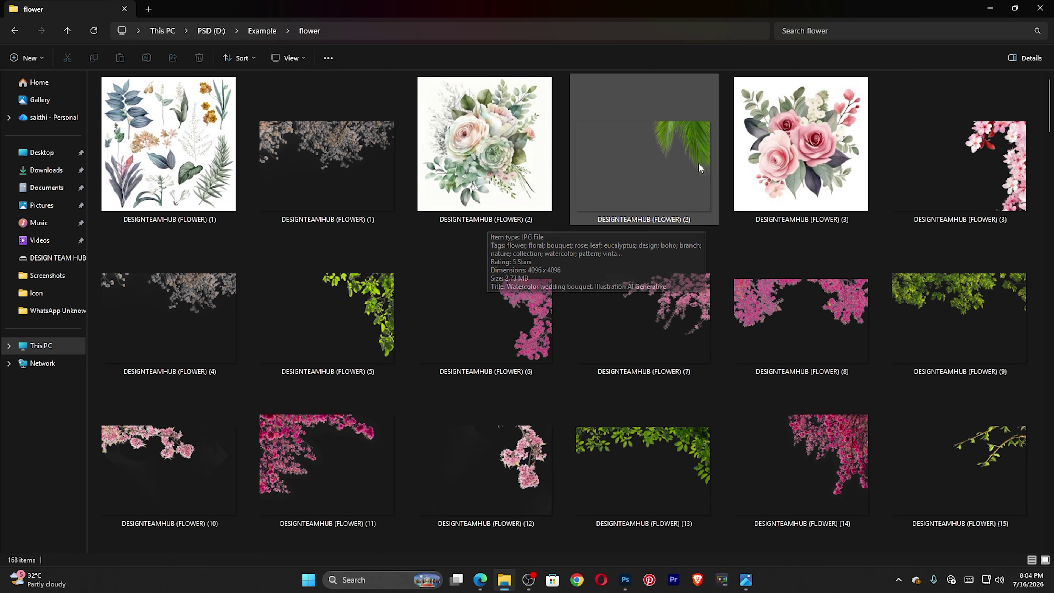
- Place the palm leaf image DESIGNTEAMHUB (FLOWER) (34) from the flower folder into the album sheet in Photoshop
left_click(634, 586)
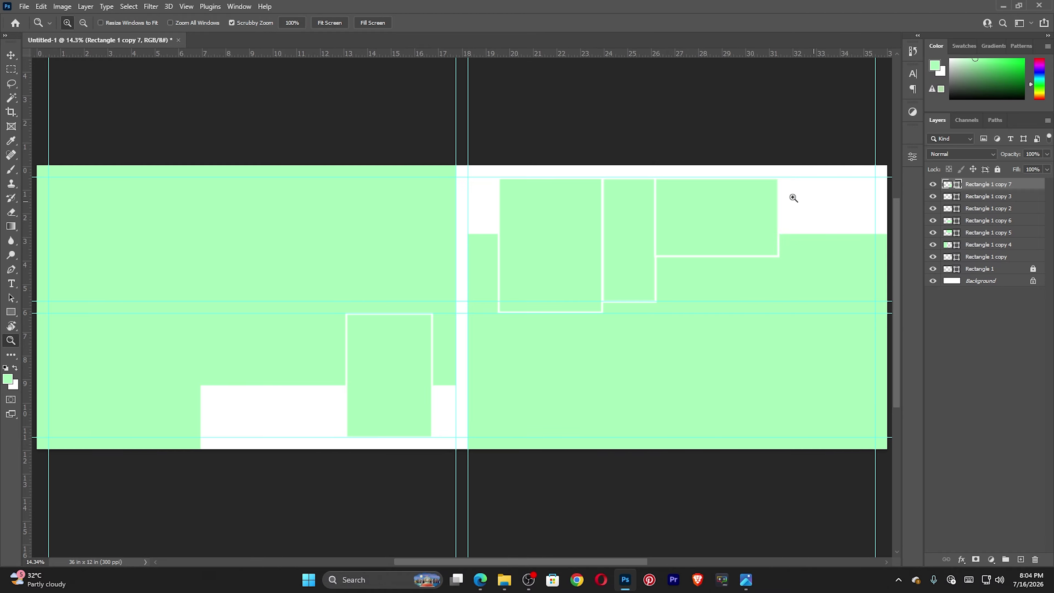
left_click(503, 580)
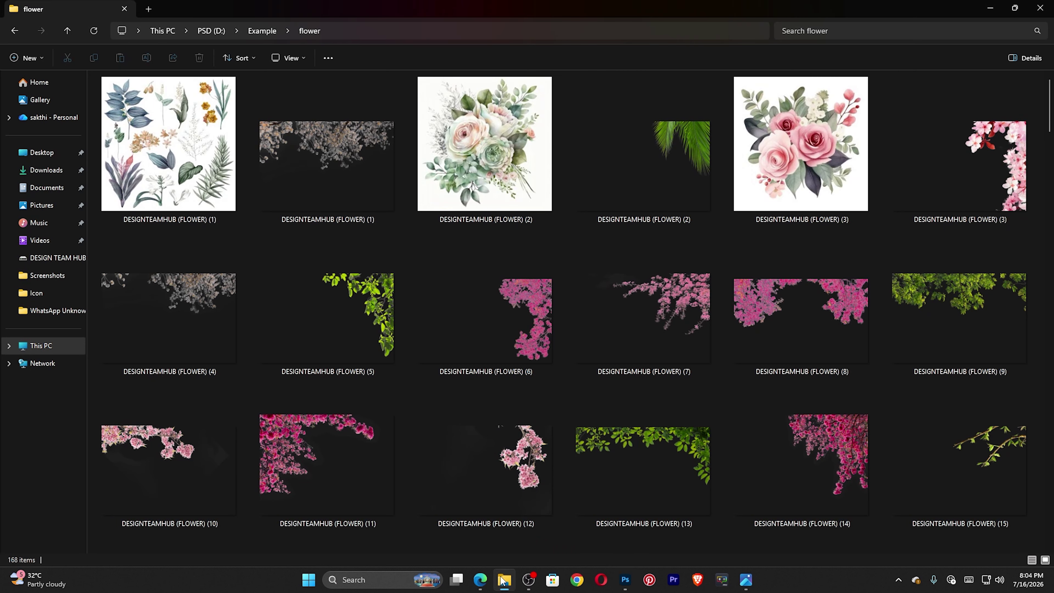
left_click(801, 303)
scroll(845, 495, "down", 10)
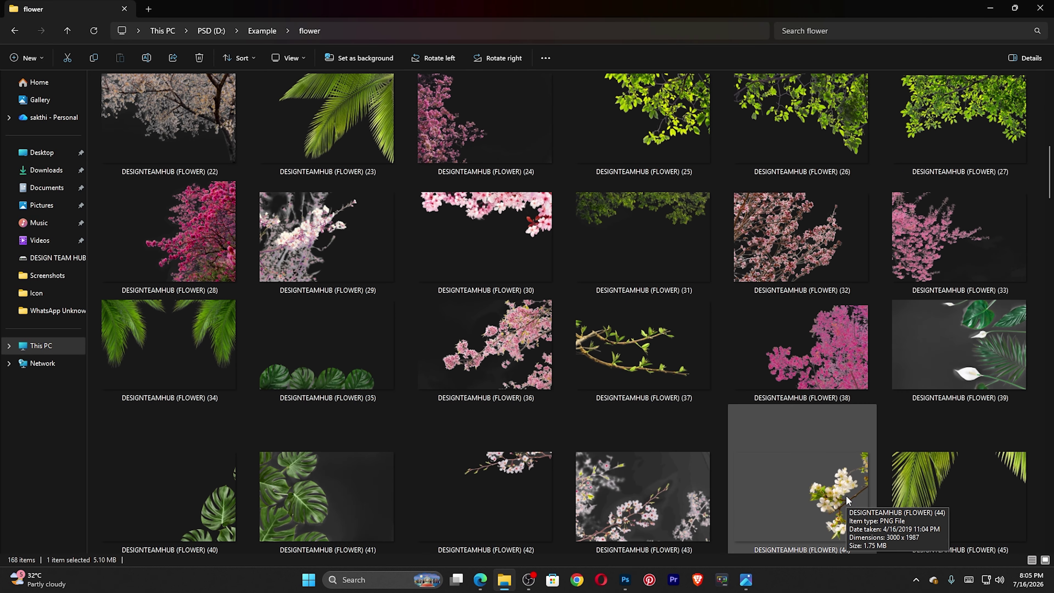
left_click_drag(187, 357, 624, 587)
left_click_drag(749, 179, 749, 180)
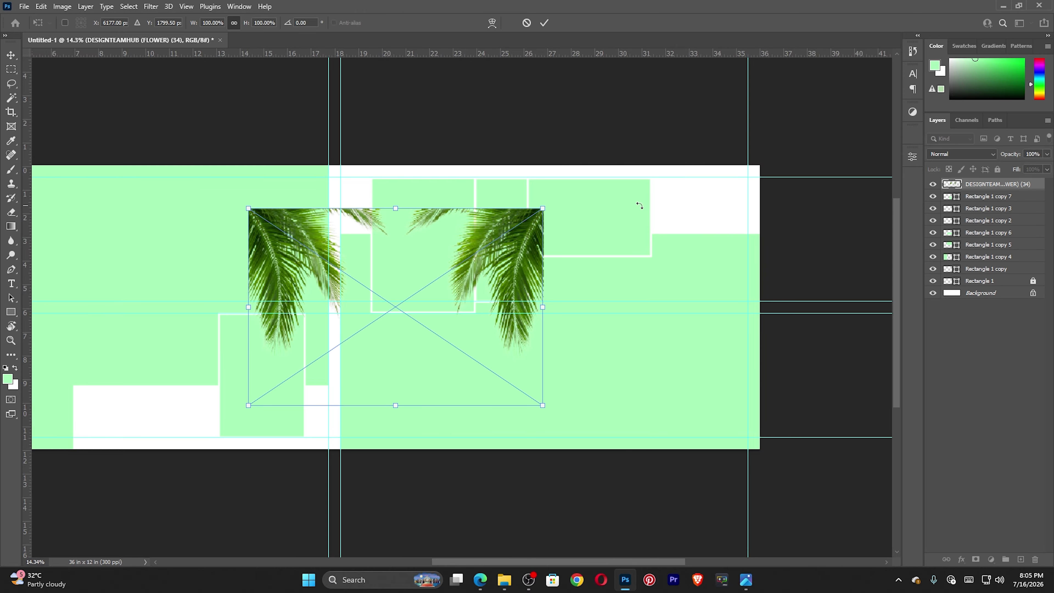
key("Return")
- Move the palm leaf image to the upper outer corner of the right page and rotate it about 65°
left_click_drag(530, 276, 876, 175)
scroll(732, 210, "right", 6)
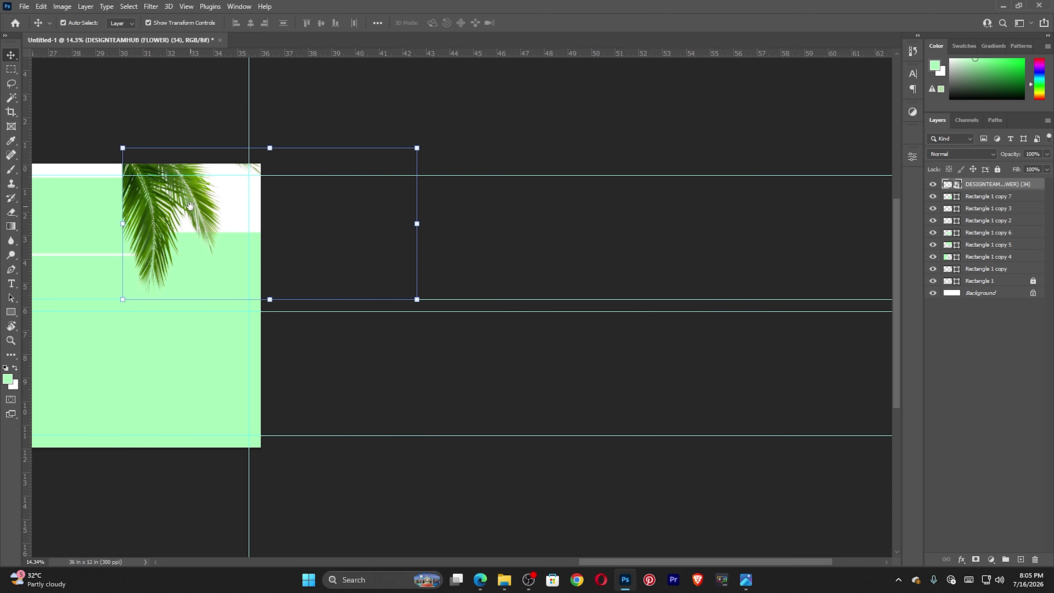
left_click_drag(428, 137, 491, 369)
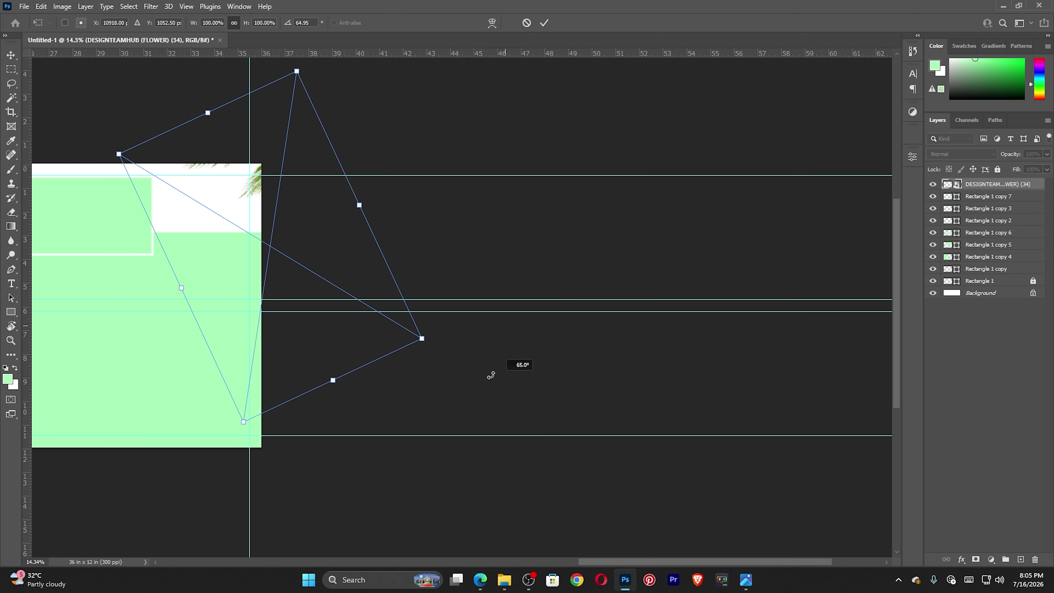
left_click_drag(260, 193, 256, 217)
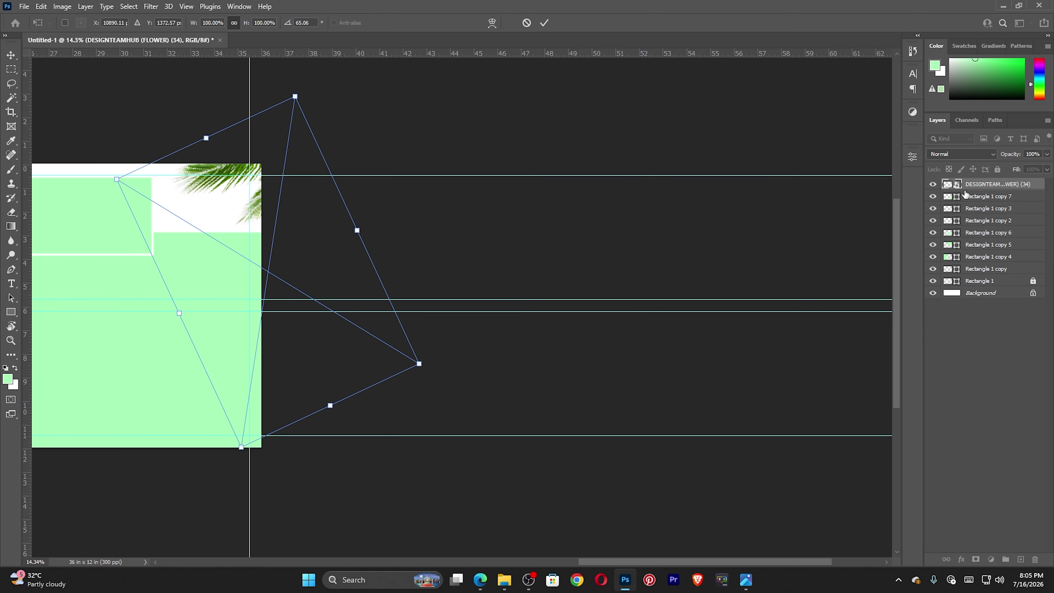
key("ctrl+z")
key("ctrl+z")
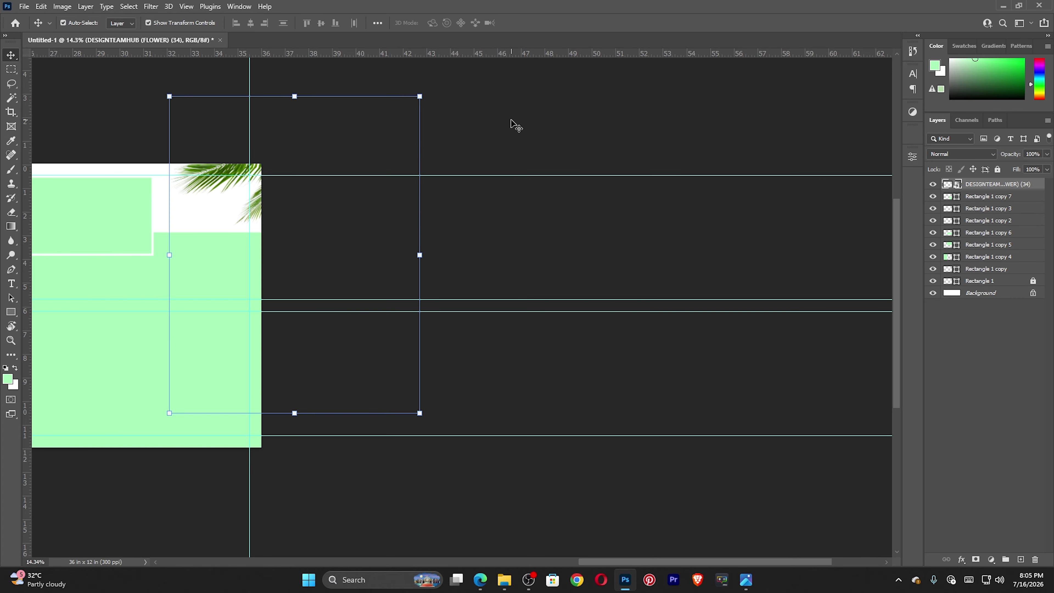
key("Escape")
- Shift the palm leaves about 0.3 in left and 0.1 in down in the right page's upper corner
key("z")
right_click(175, 179)
left_click(209, 182)
right_click(233, 192)
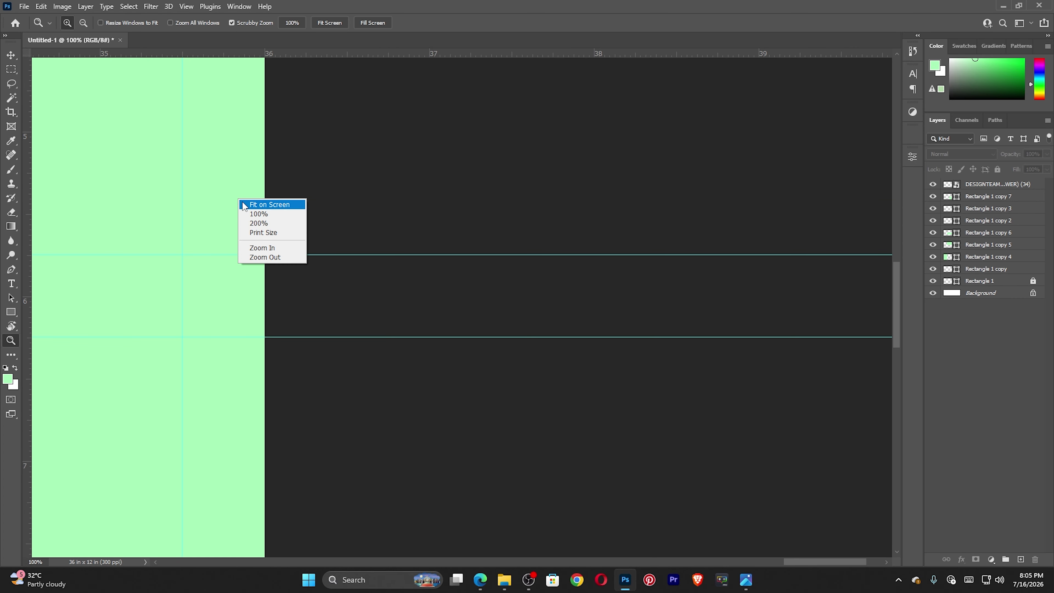
left_click(253, 204)
left_click_drag(383, 216, 451, 239)
left_click(533, 219)
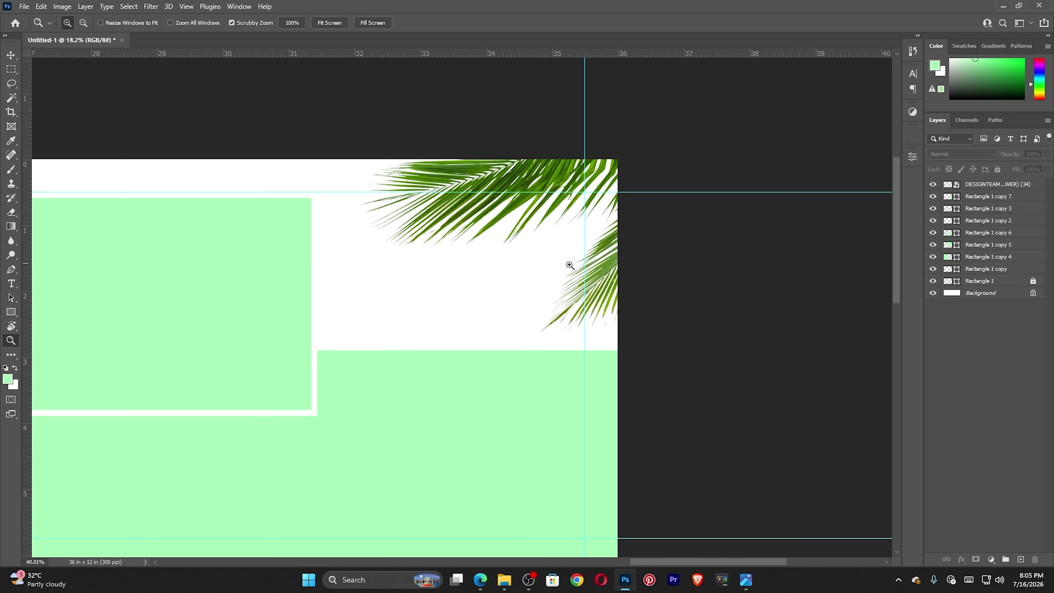
key("v")
key("b")
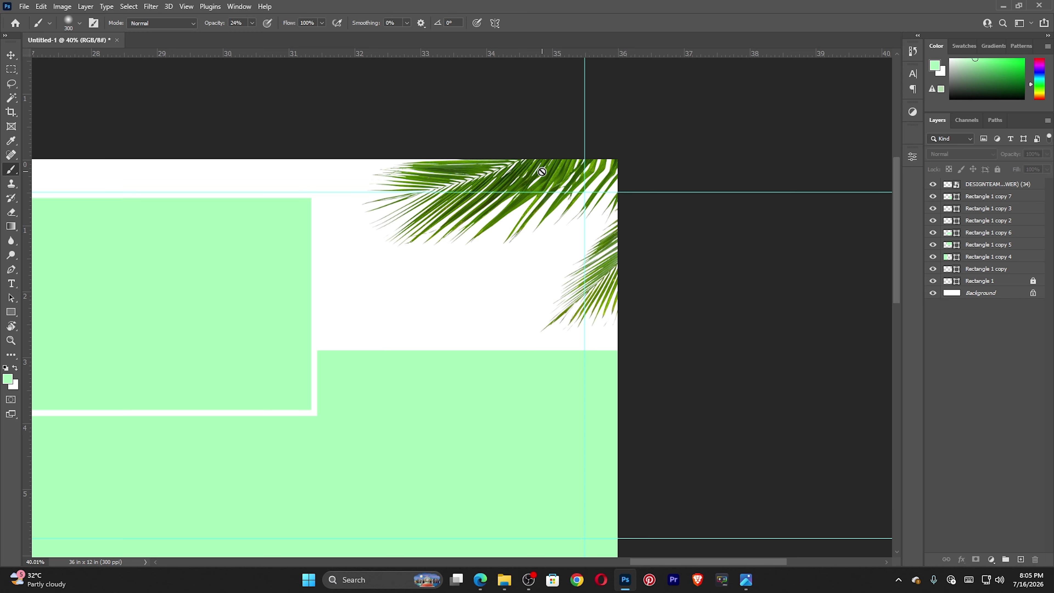
key("v")
left_click_drag(542, 172, 522, 179)
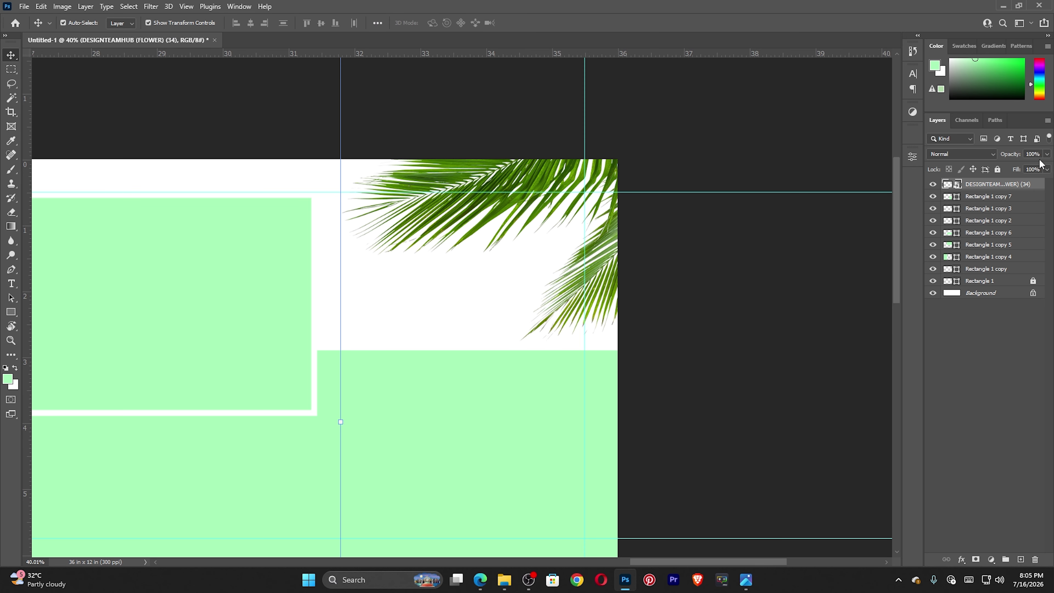
- Set the palm leaf layer's opacity to 50% and its fill to 55%
left_click(1046, 154)
left_click_drag(1049, 167, 1021, 170)
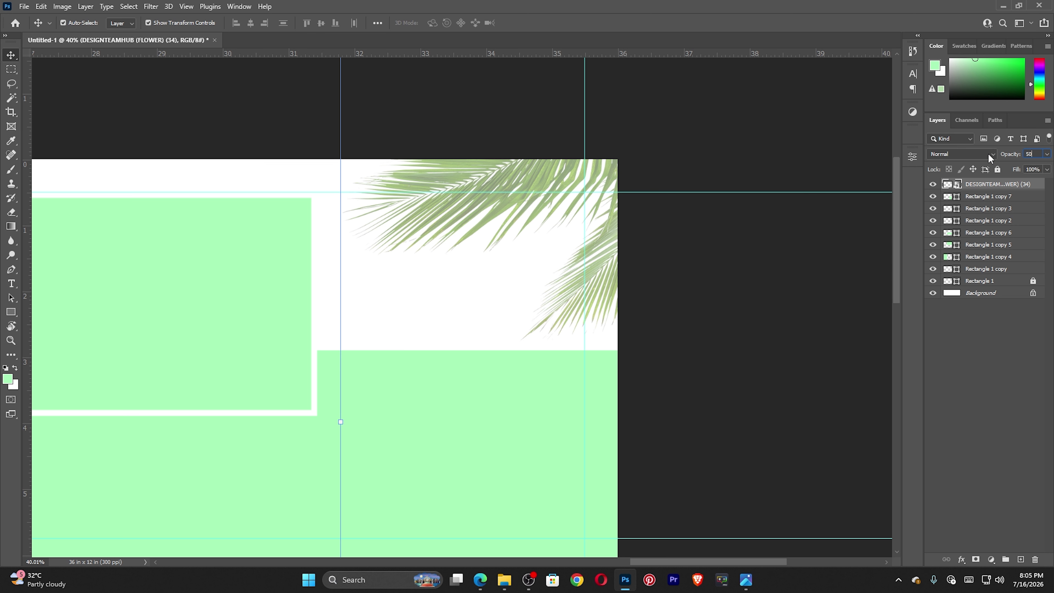
left_click(1003, 384)
left_click(1036, 183)
left_click(1047, 169)
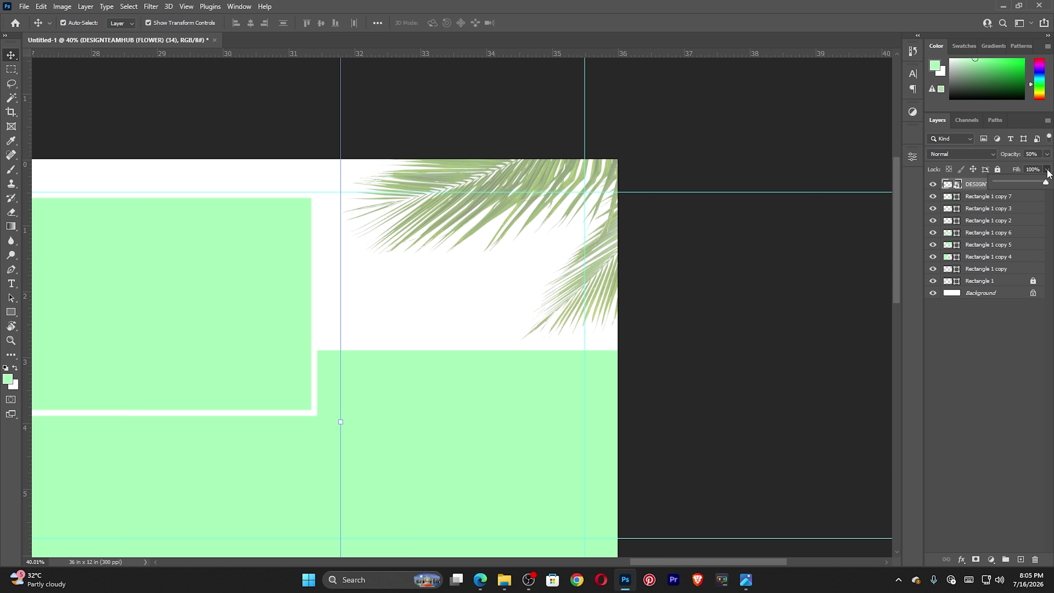
left_click_drag(1046, 185, 1024, 185)
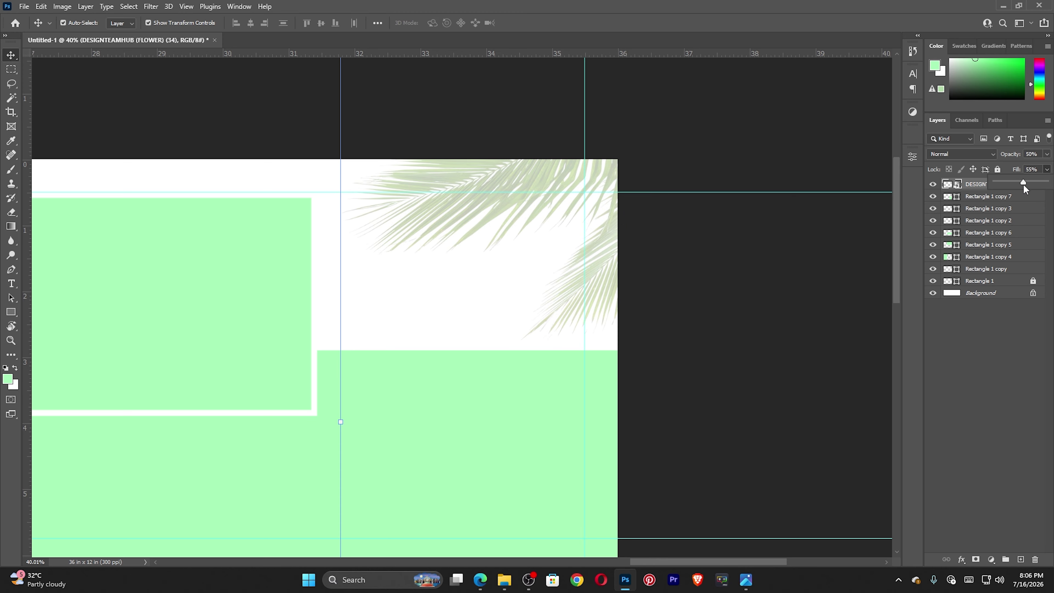
left_click(773, 306)
- Raise the palm leaf layer's opacity to 83% and its fill to 80%
key("z")
right_click(382, 342)
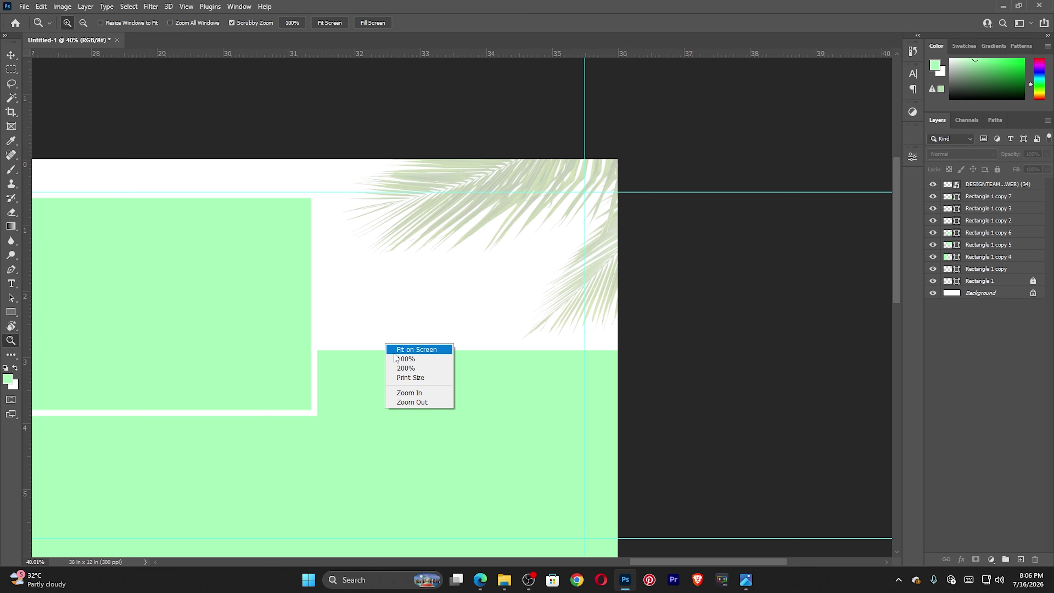
left_click(419, 351)
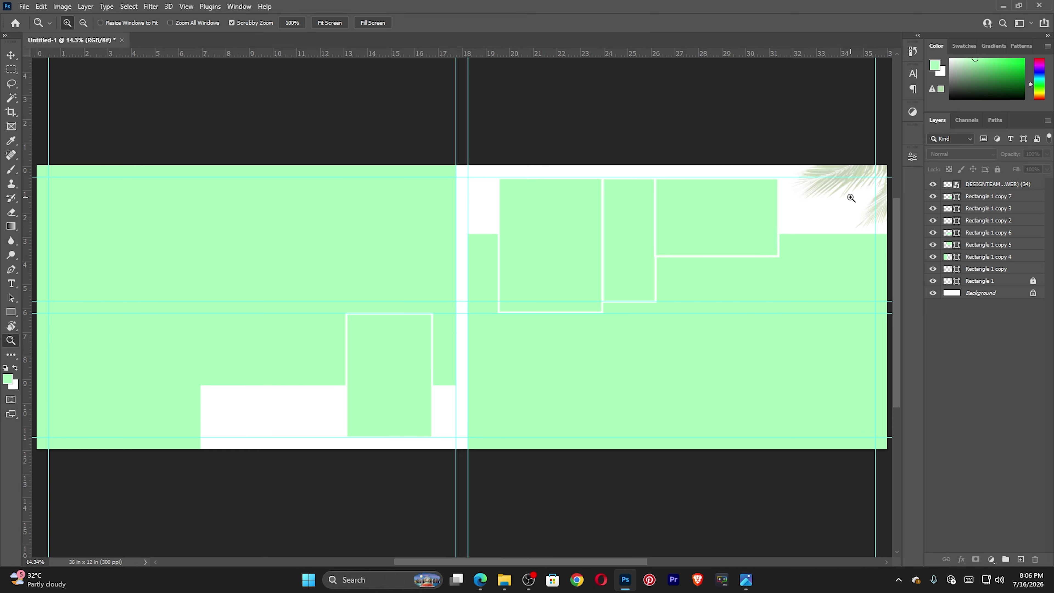
key("v")
left_click(994, 184)
left_click(1047, 169)
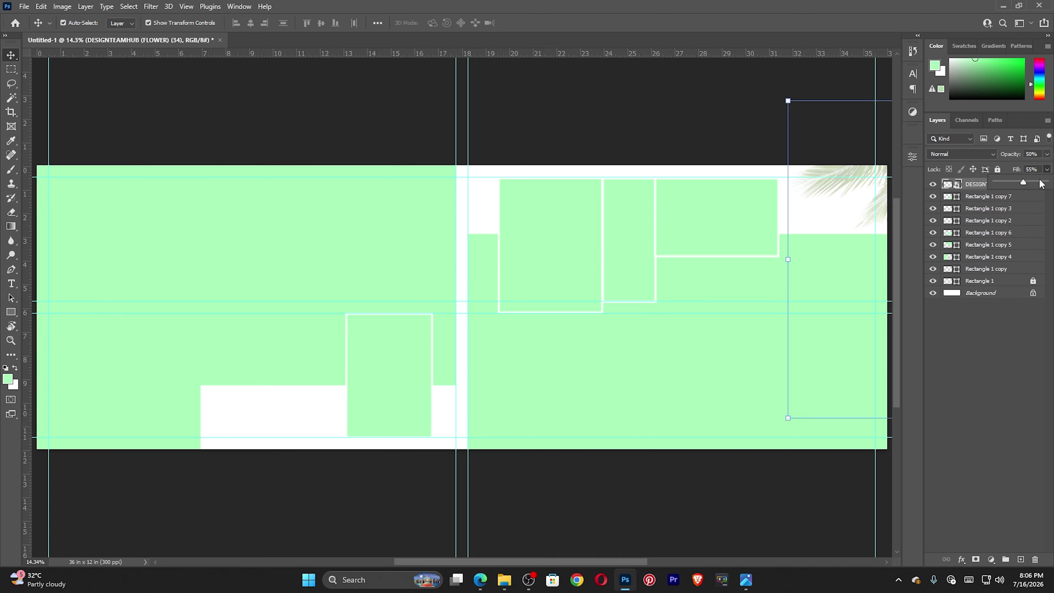
left_click_drag(1022, 183, 1037, 188)
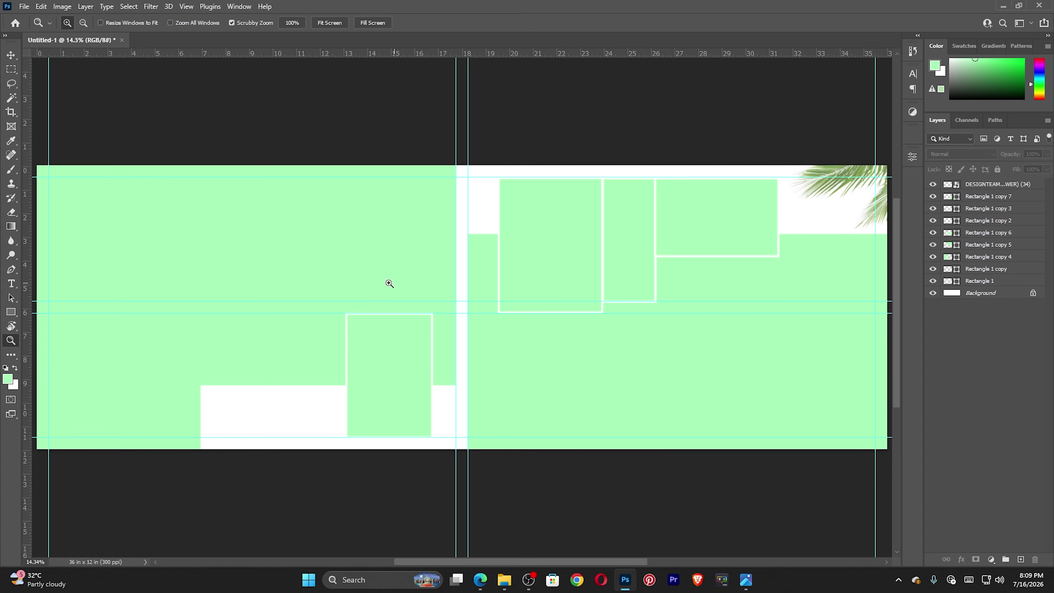
left_click_drag(389, 283, 393, 284)
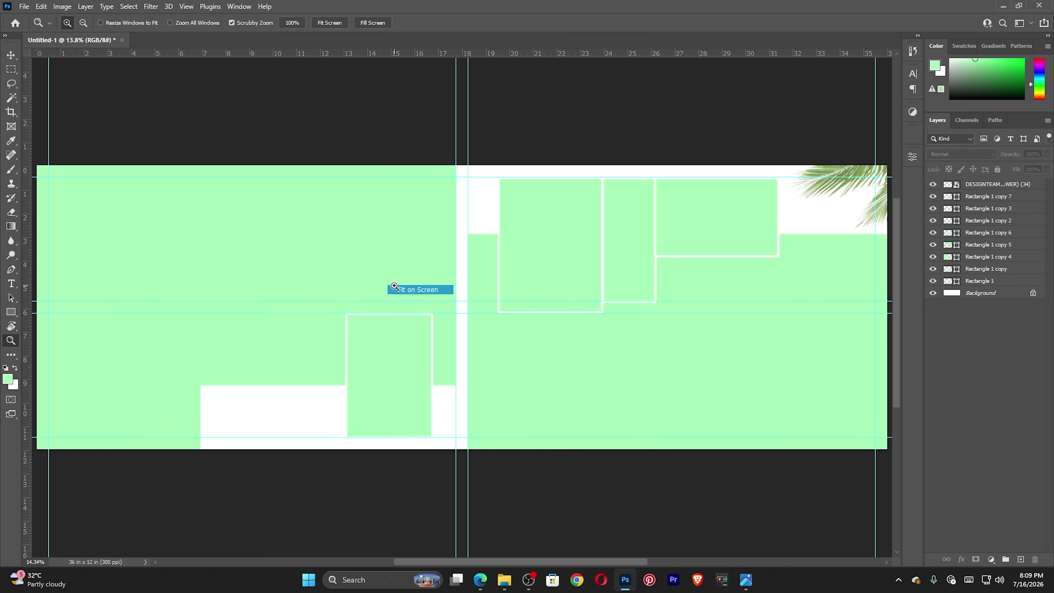
key("v")
left_click(850, 165)
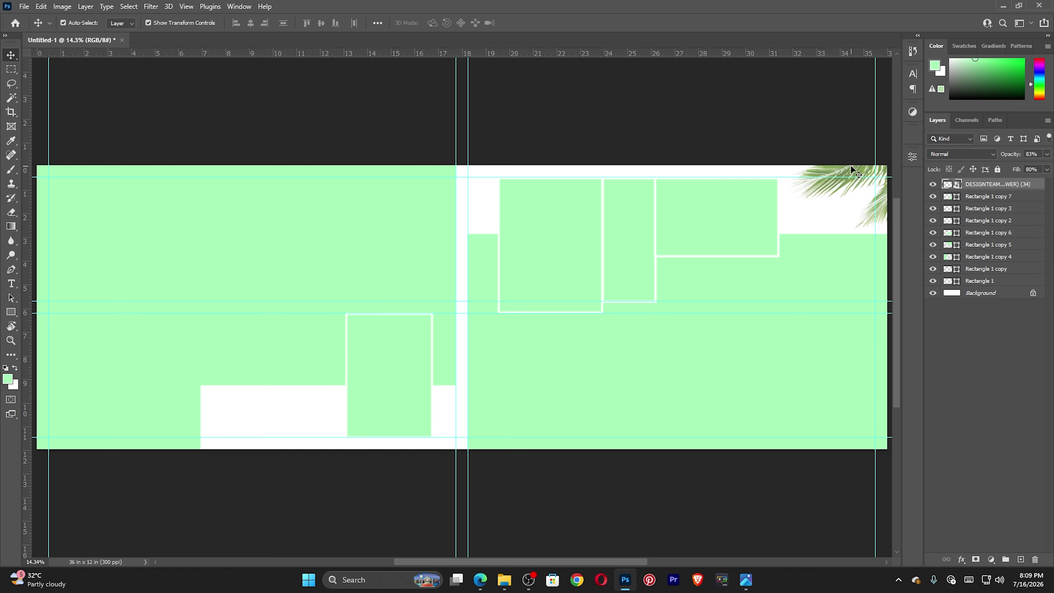
left_click(737, 155)
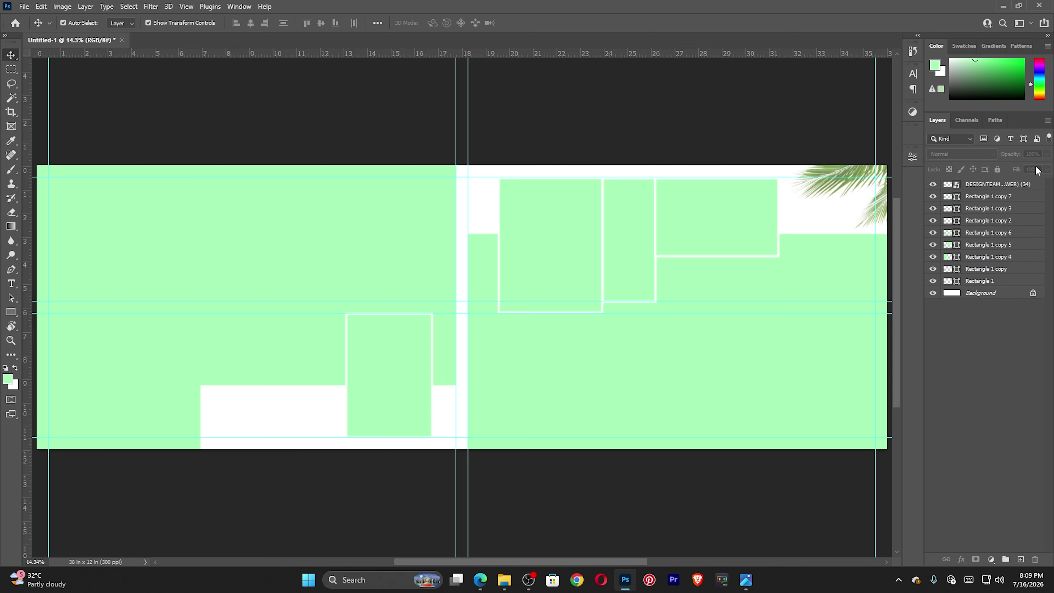
key("z")
right_click(468, 255)
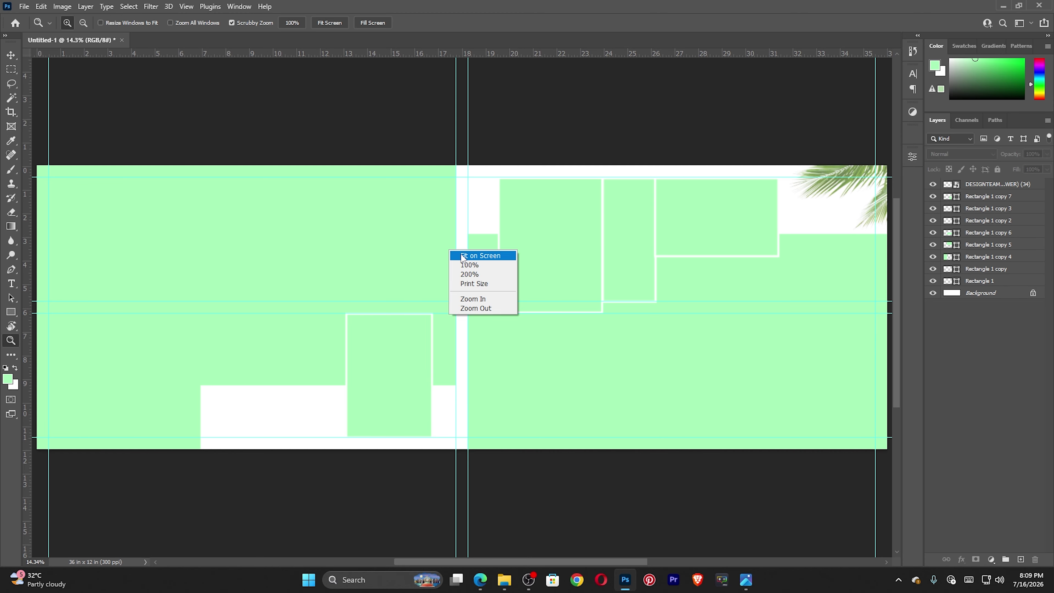
key("Escape")
- Try a Color Balance adjustment clipped to the wide rectangle just below the central guides on the left page
key("v")
left_click(281, 336)
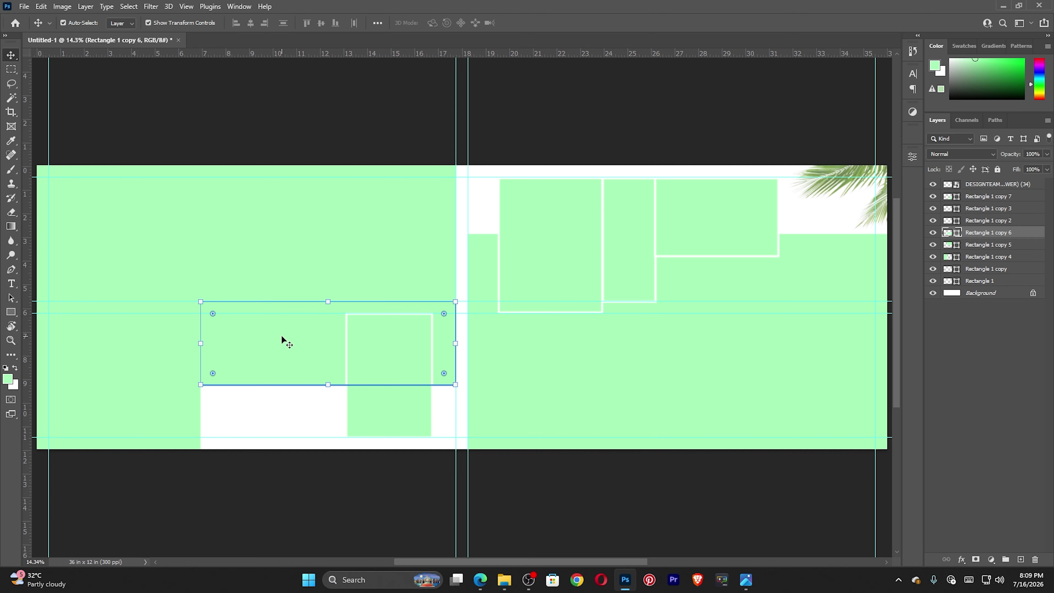
left_click(961, 560)
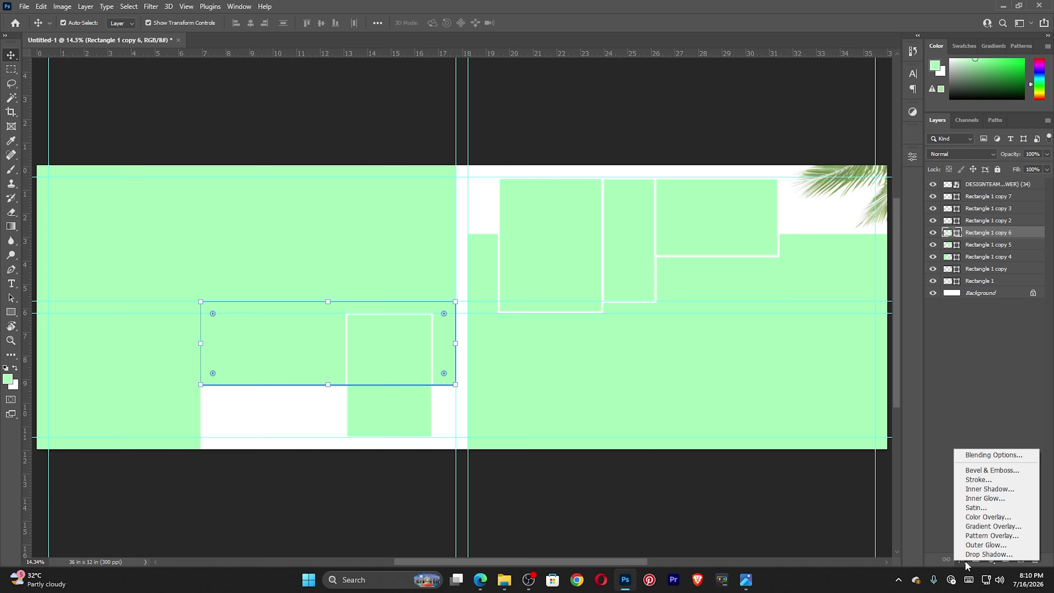
left_click(955, 403)
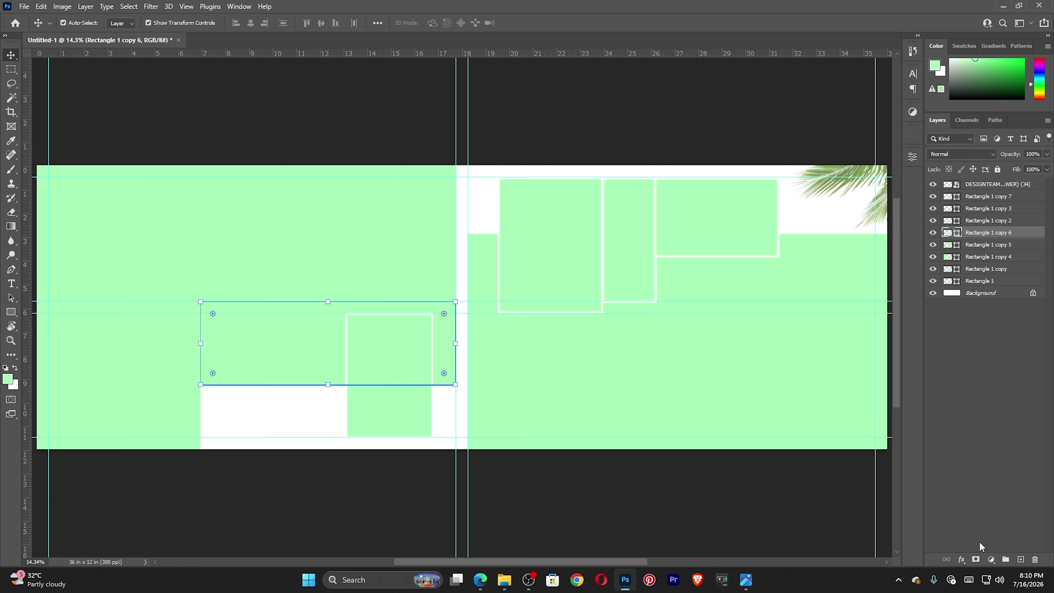
left_click(991, 559)
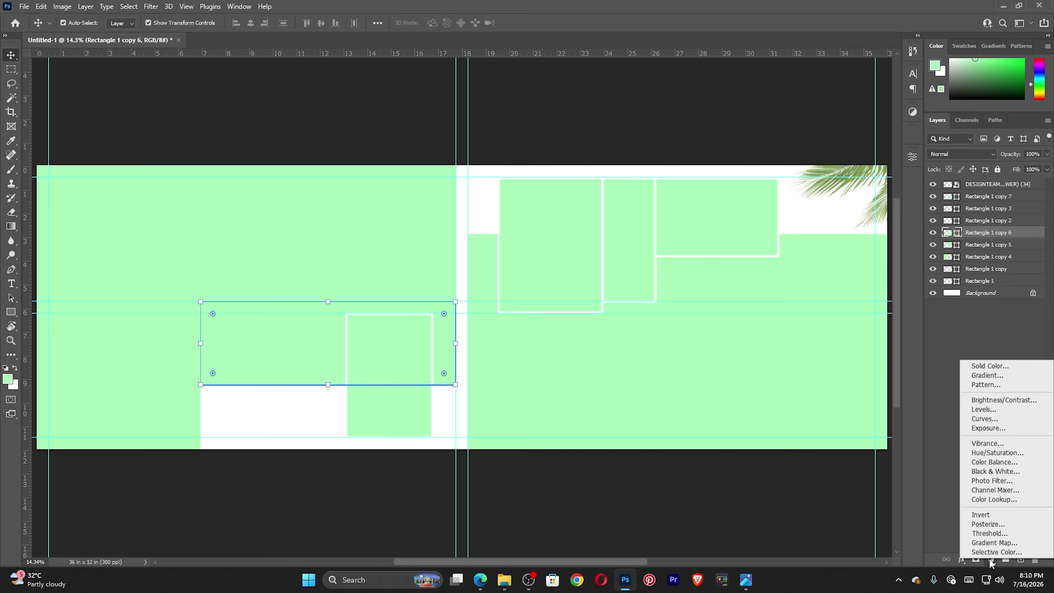
left_click(994, 462)
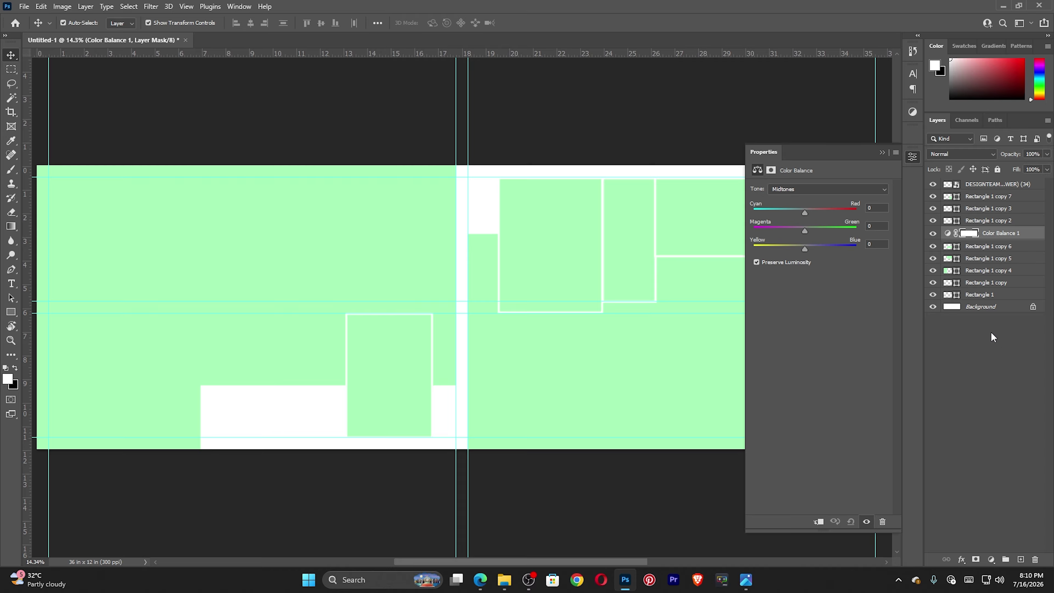
left_click(963, 240, "alt")
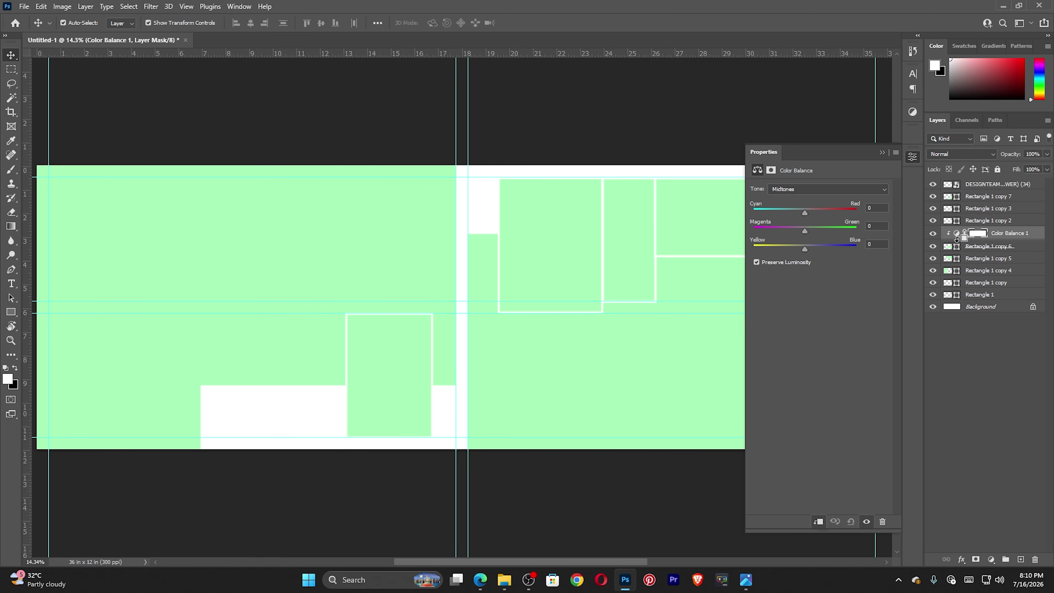
key("ctrl+z")
key("ctrl+z")
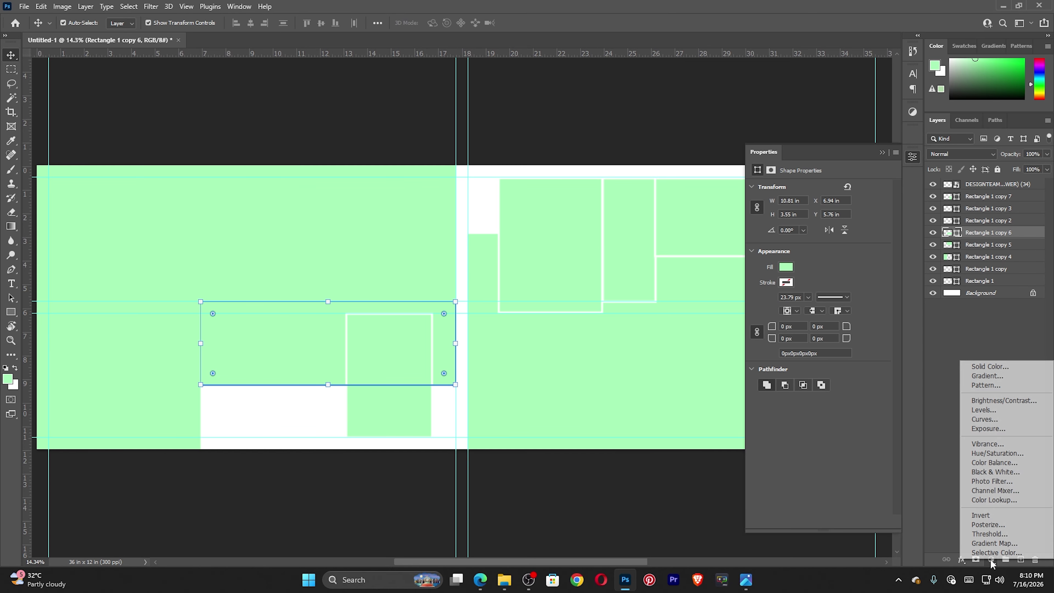
- Add a Black & White adjustment clipped to the wide rectangle just below the central guides on the left page
left_click(991, 560)
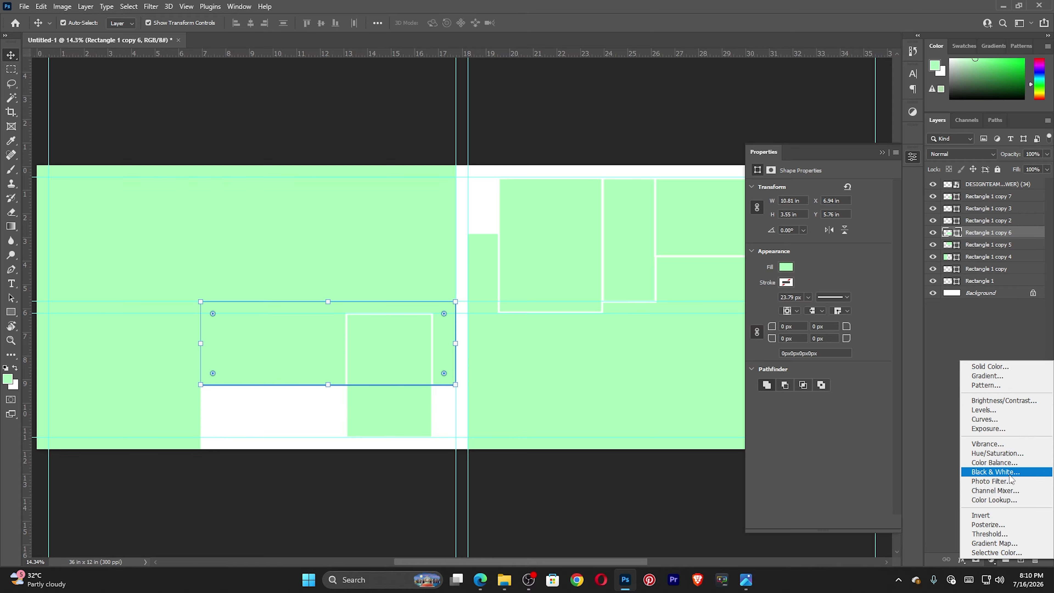
left_click(996, 471)
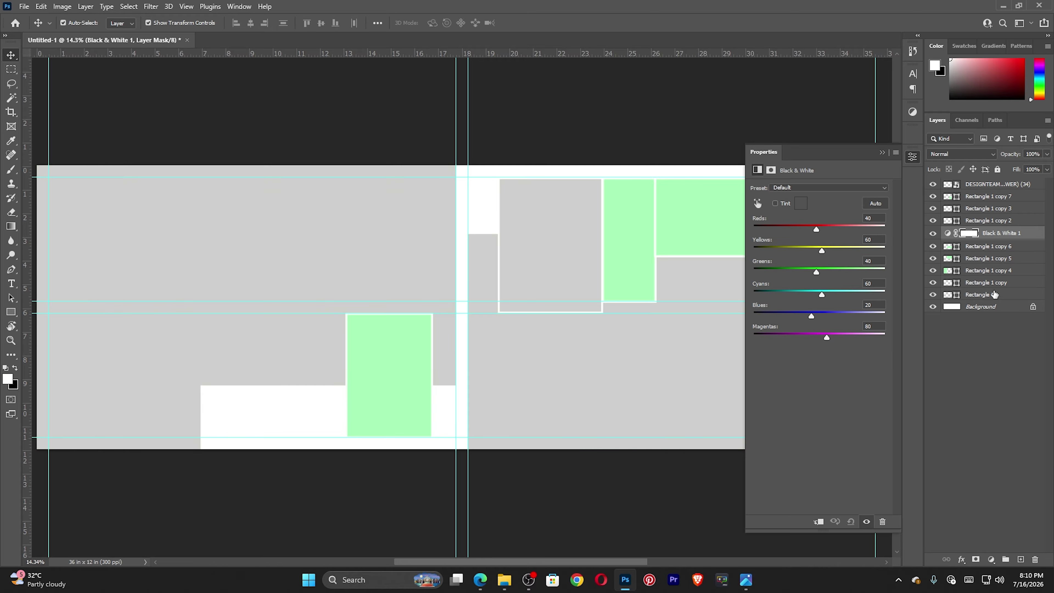
left_click_drag(966, 234, 959, 237)
left_click(959, 238, "alt")
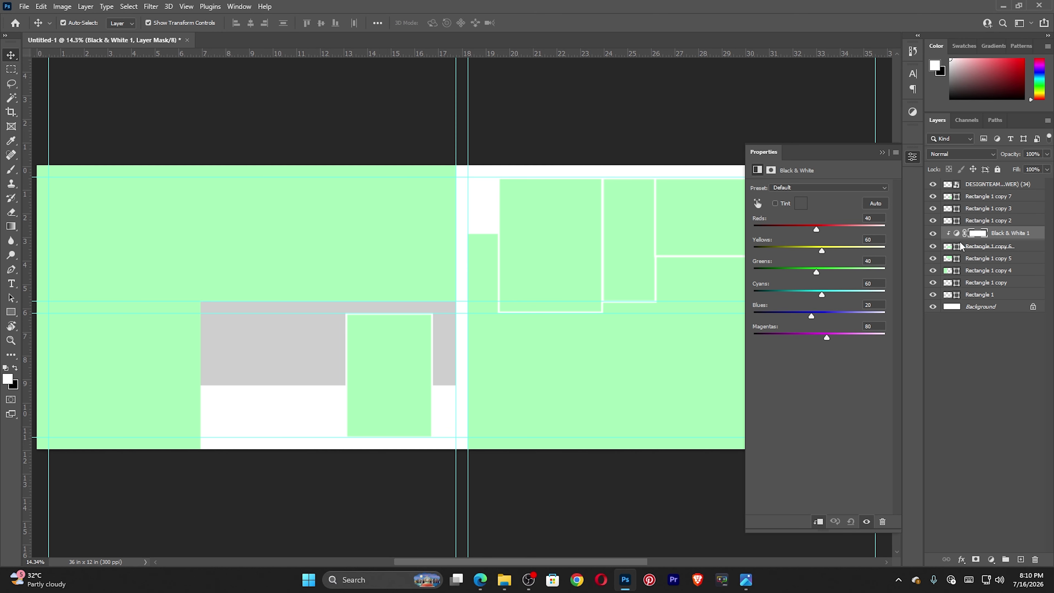
left_click(882, 153)
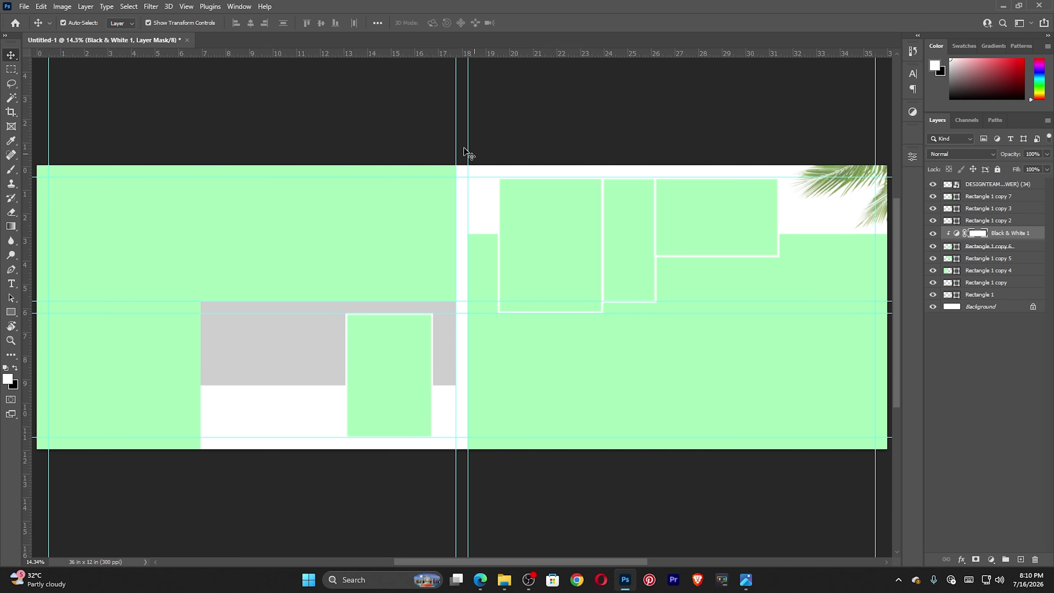
- Examine the base rectangles and photo placeholders on both pages by selecting them one at a time
left_click(254, 318)
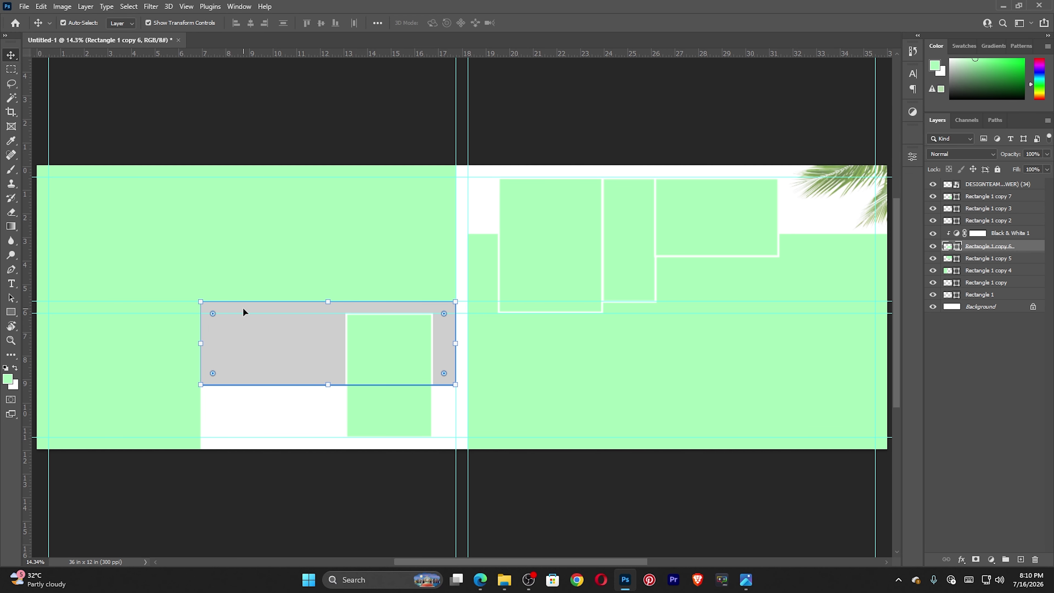
left_click(306, 125)
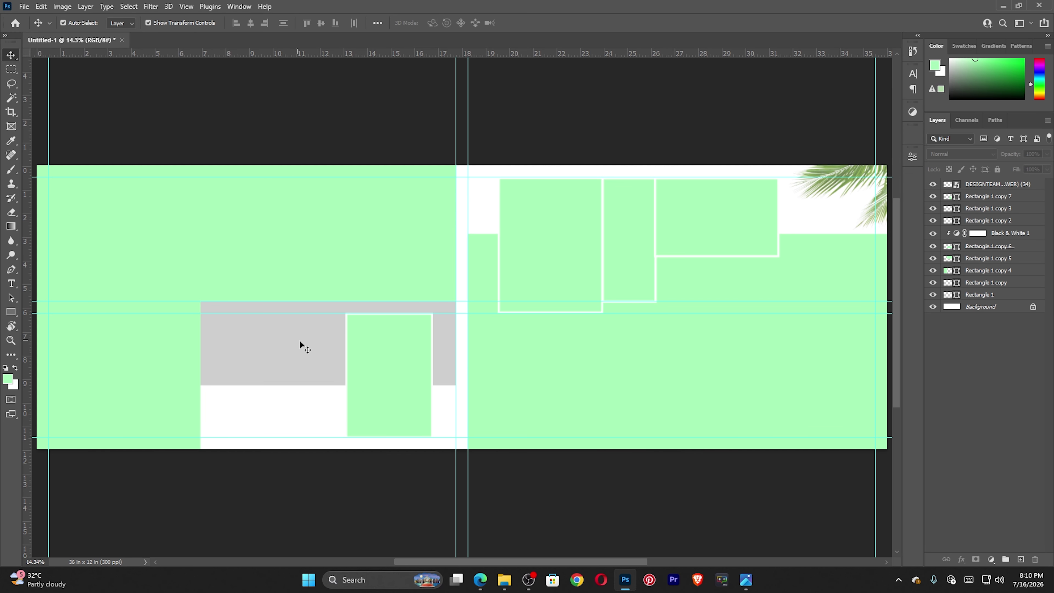
left_click(270, 226)
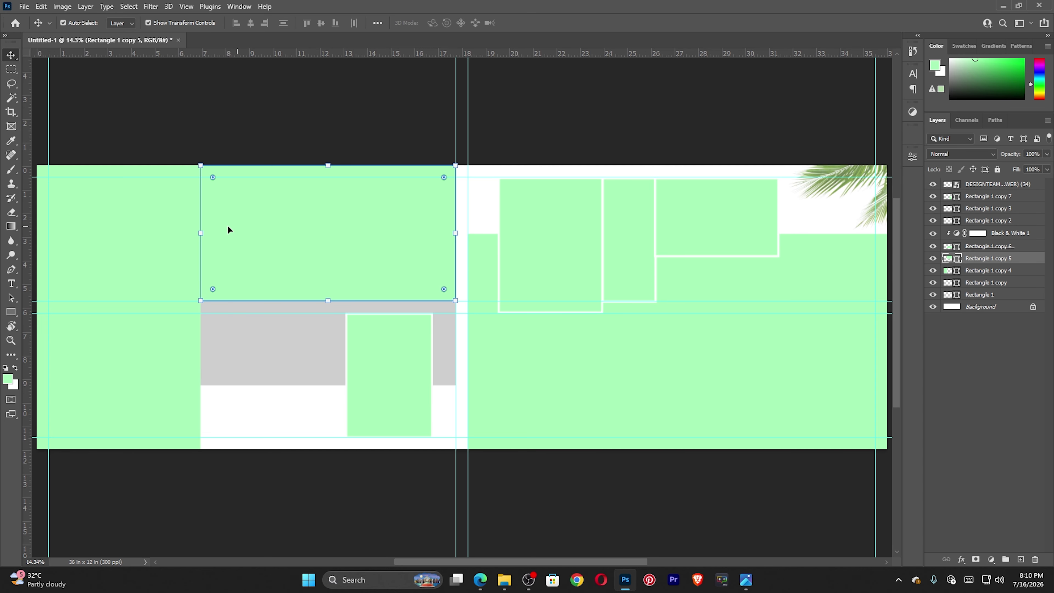
left_click(114, 221)
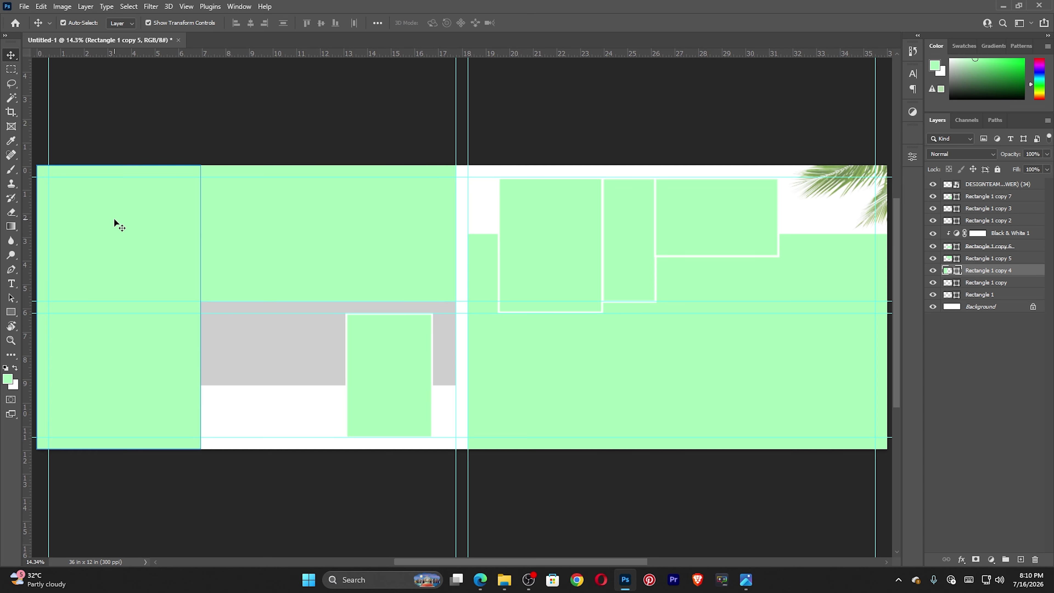
left_click(394, 361)
left_click(535, 282)
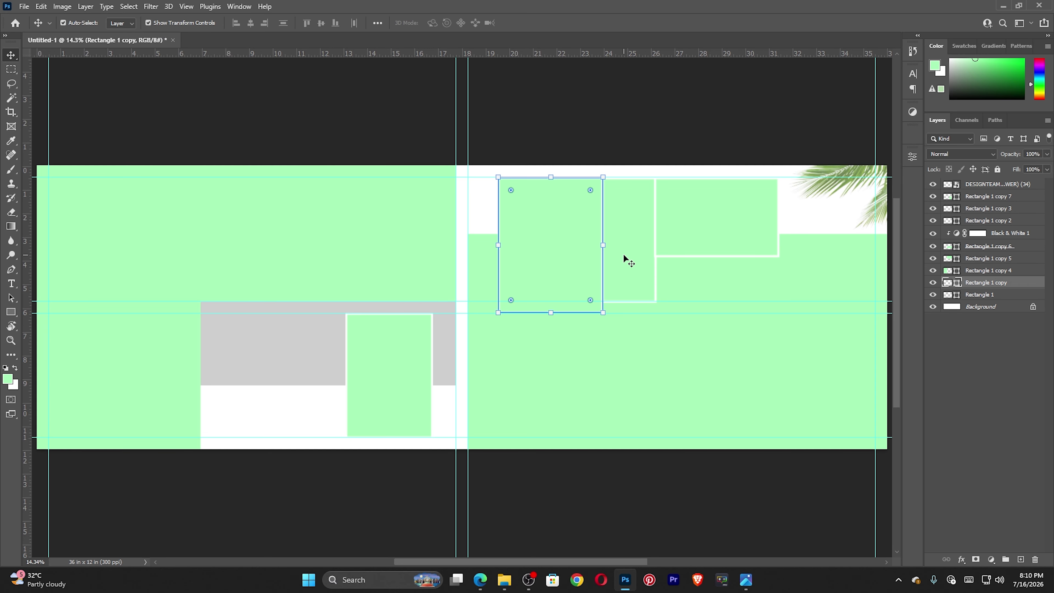
left_click(624, 254)
left_click(696, 244)
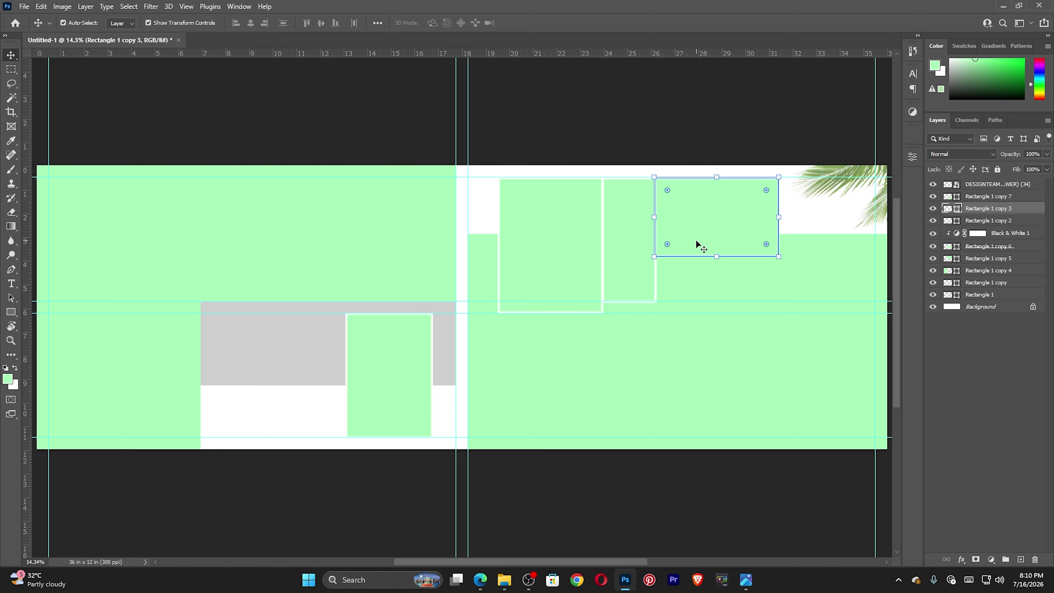
left_click(747, 367)
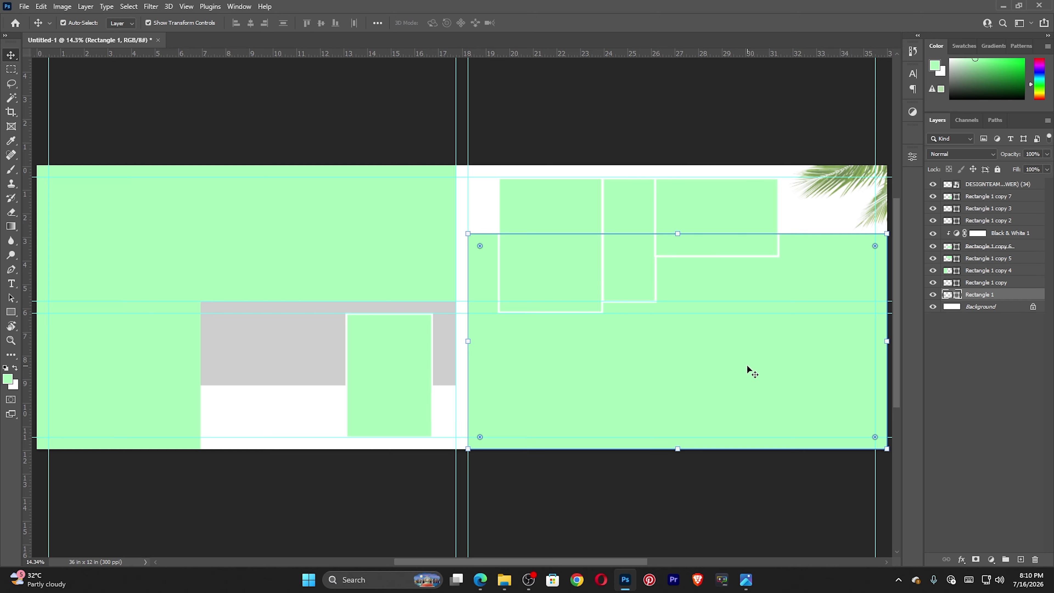
key("z")
right_click(442, 269)
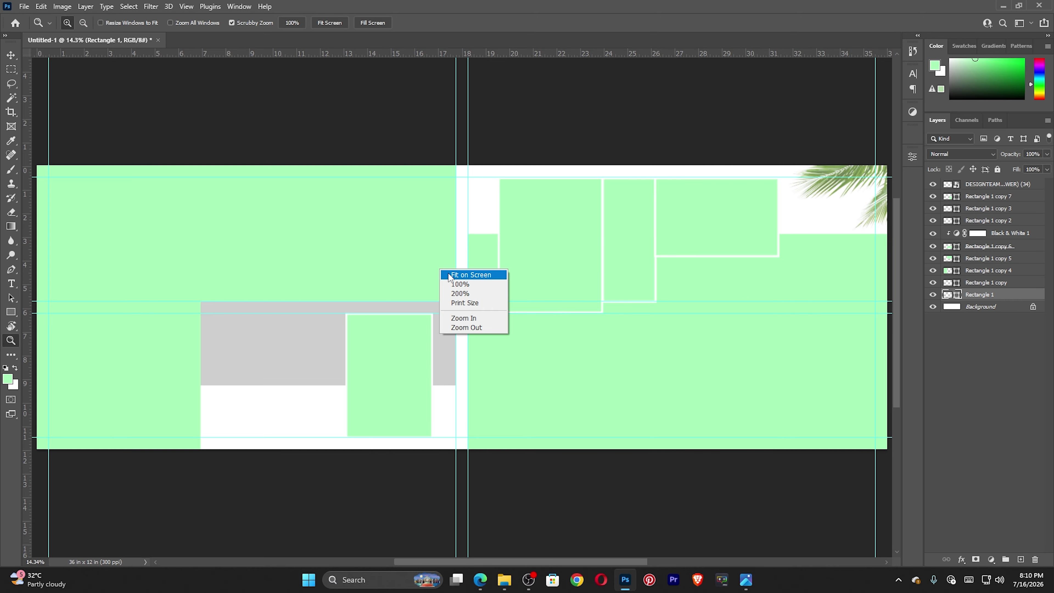
left_click(458, 275)
left_click_drag(453, 301, 433, 297)
right_click(433, 298)
left_click(437, 302)
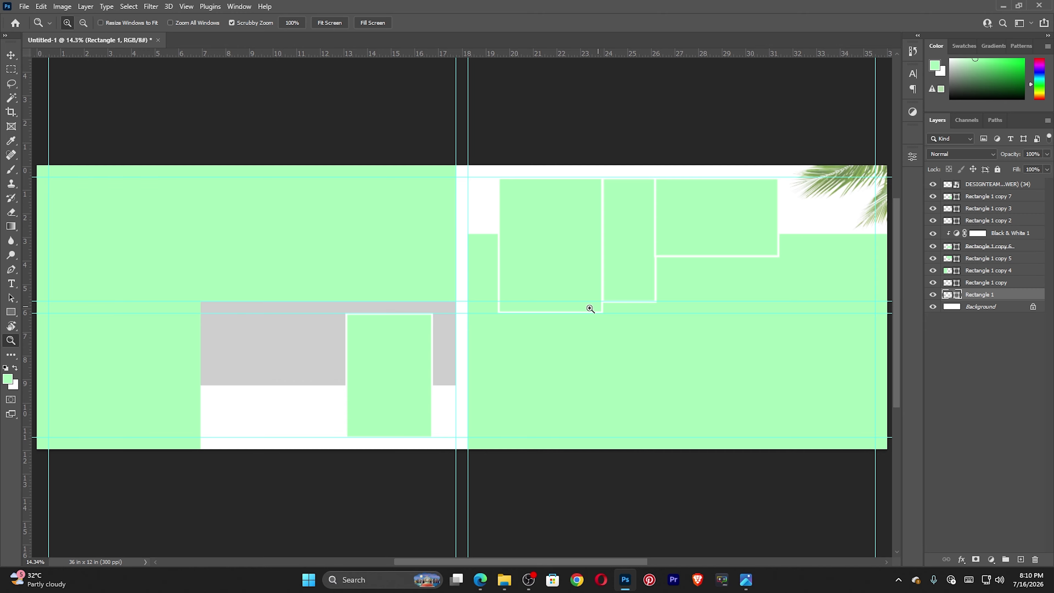
right_click(540, 275)
left_click(543, 286)
right_click(457, 250)
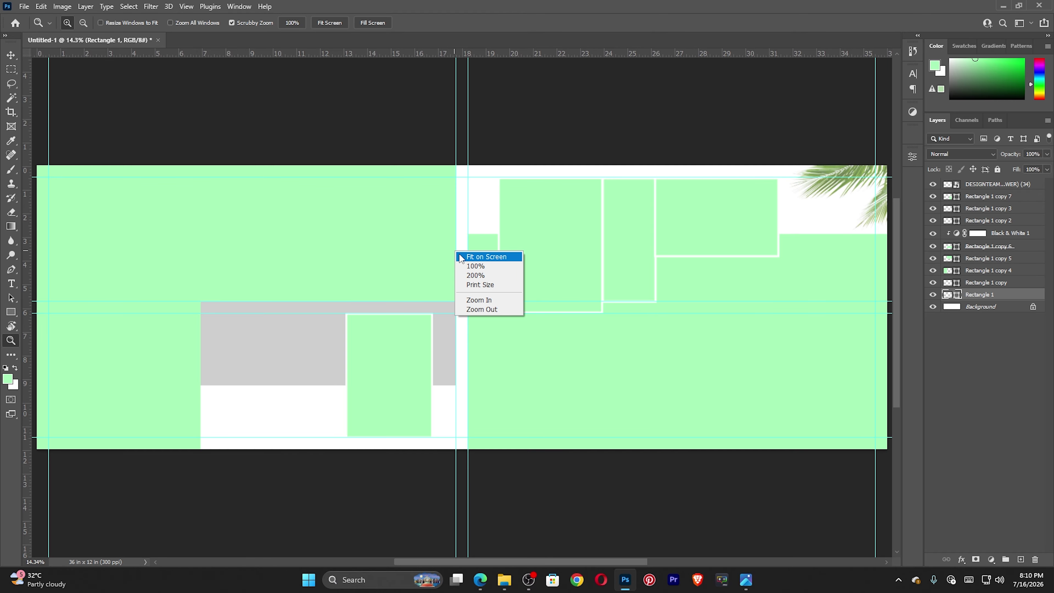
left_click(459, 254)
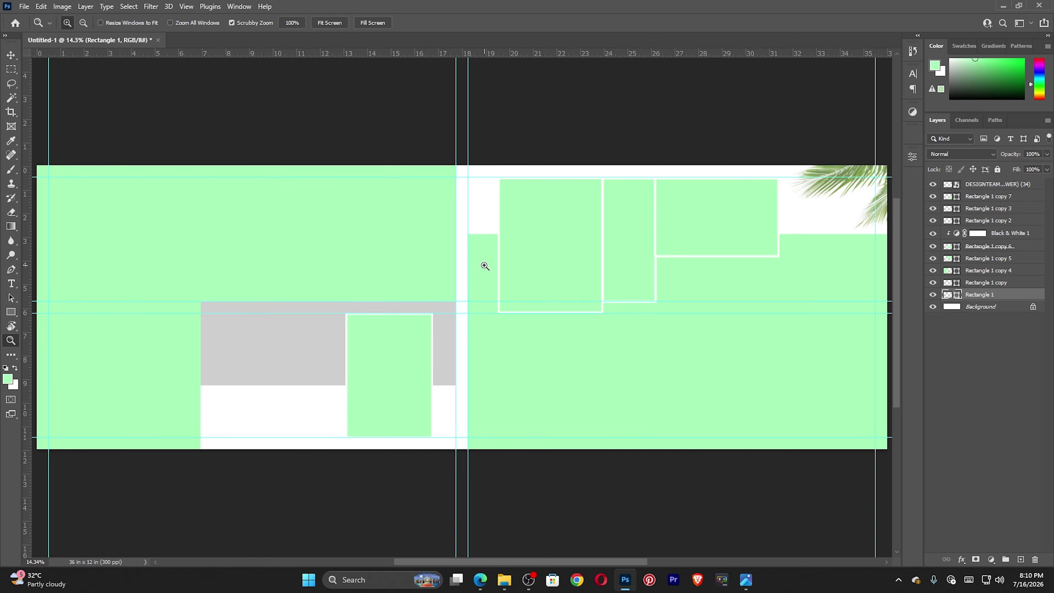
right_click(498, 241)
left_click(502, 245)
right_click(483, 255)
left_click(491, 258)
right_click(463, 306)
left_click(465, 312)
- Switch to Chrome and open designteamhub.com
left_click(577, 580)
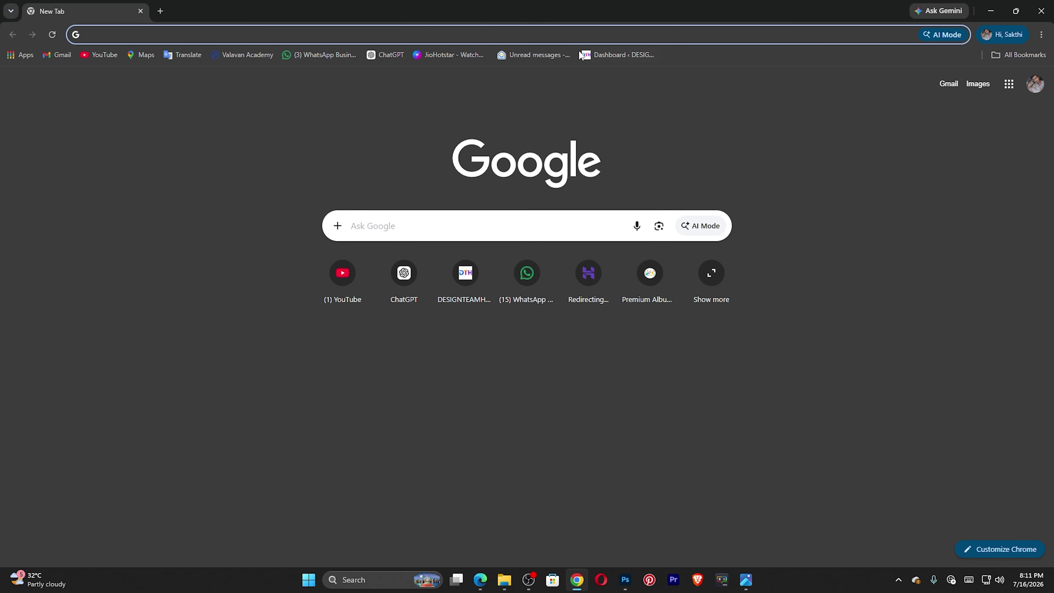
left_click(348, 39)
type("designteamhub.com")
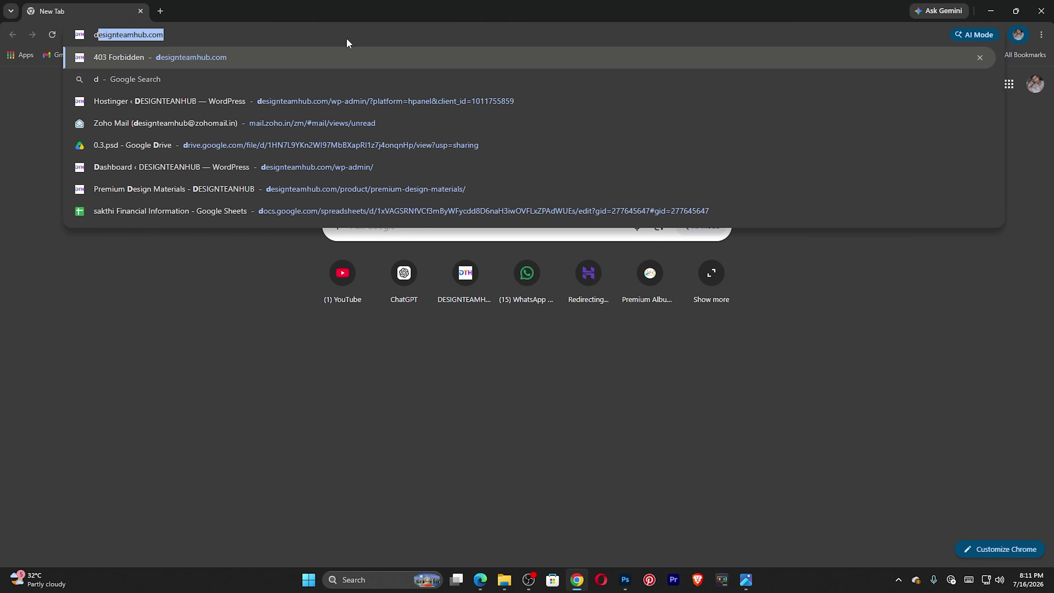
key("Return")
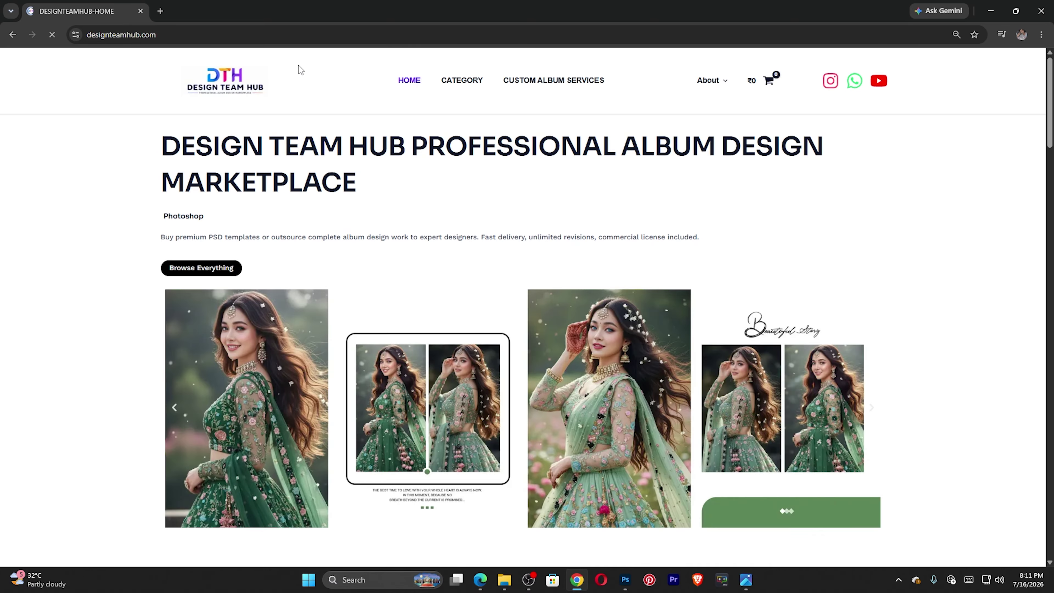
- Look through the home page's album categories and its free and paid PSD products
scroll(278, 208, "down", 10)
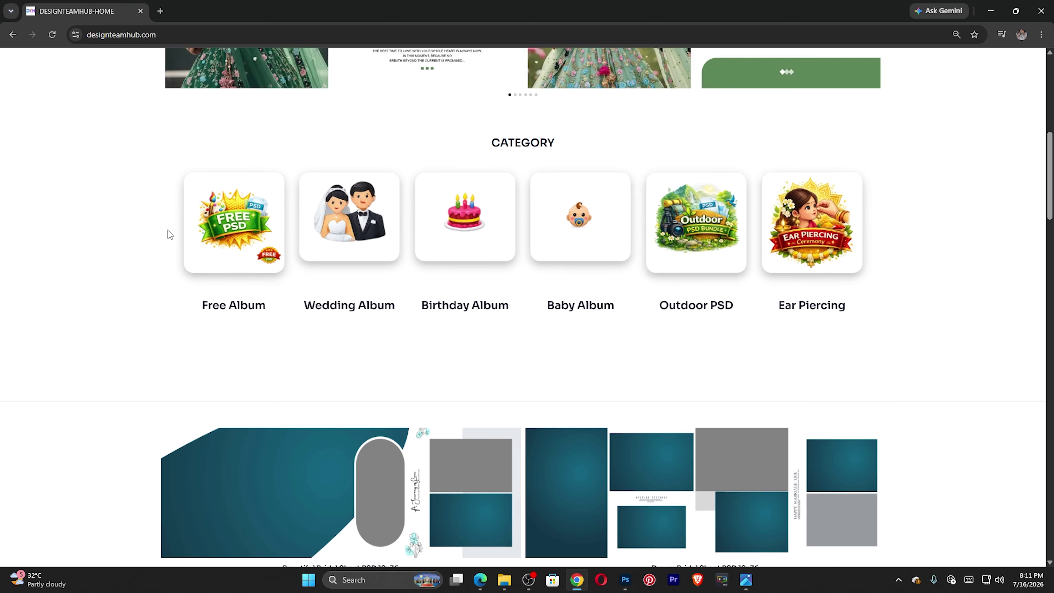
scroll(414, 246, "down", 12)
scroll(414, 246, "down", 20)
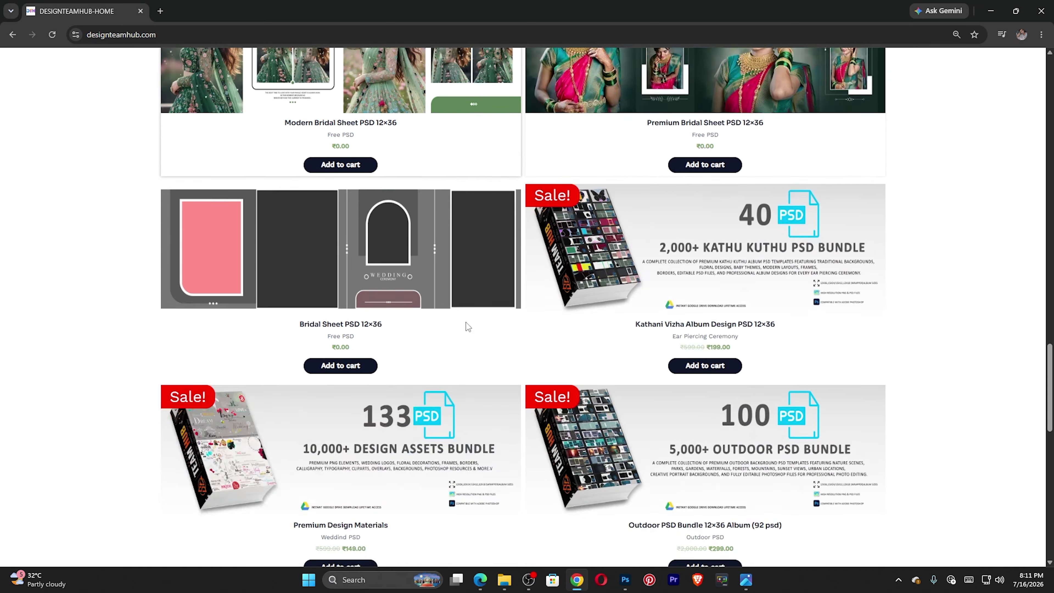
scroll(589, 328, "up", 20)
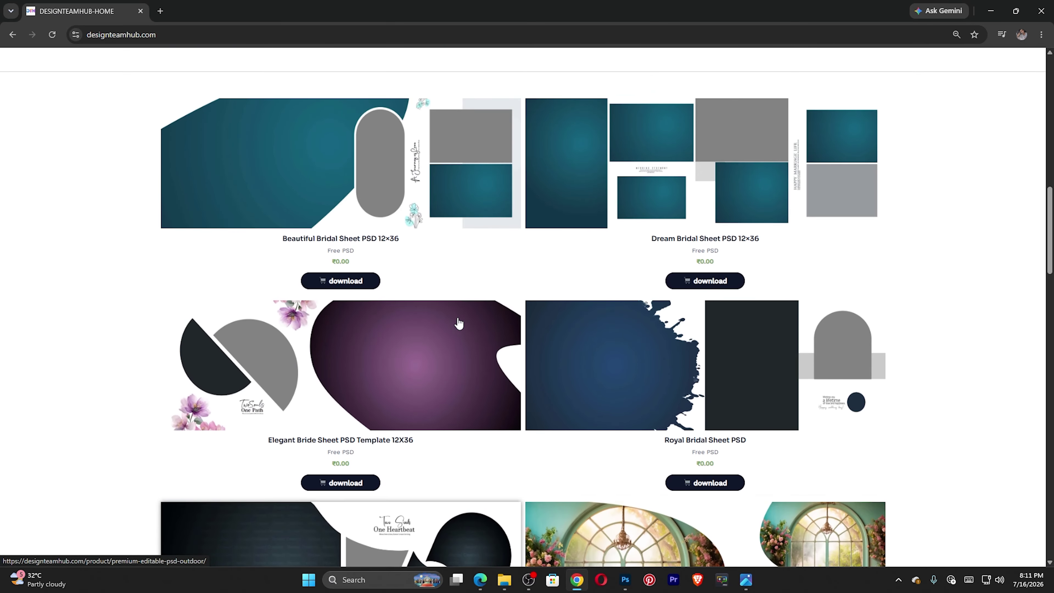
scroll(531, 334, "up", 8)
scroll(456, 228, "down", 10)
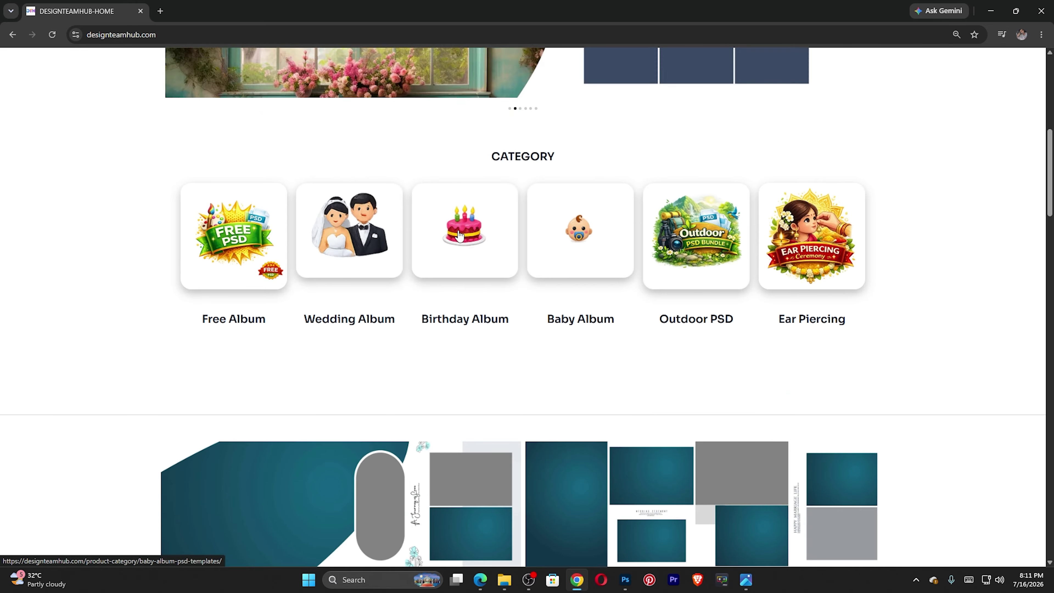
scroll(785, 279, "up", 10)
- Open the Custom Album Services page and review its contact details, package price tables and terms
left_click(556, 94)
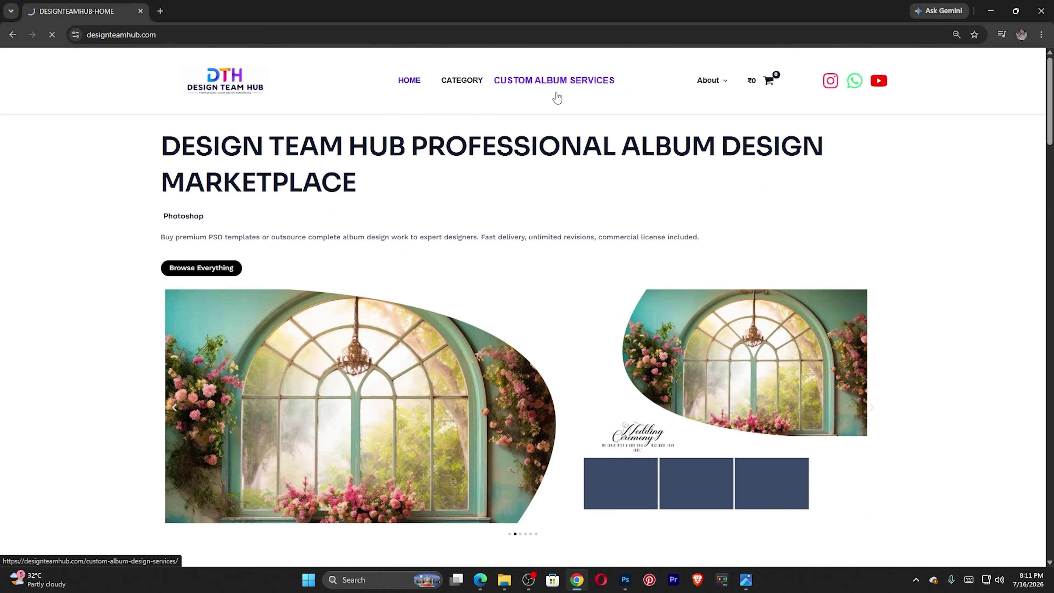
scroll(418, 331, "down", 10)
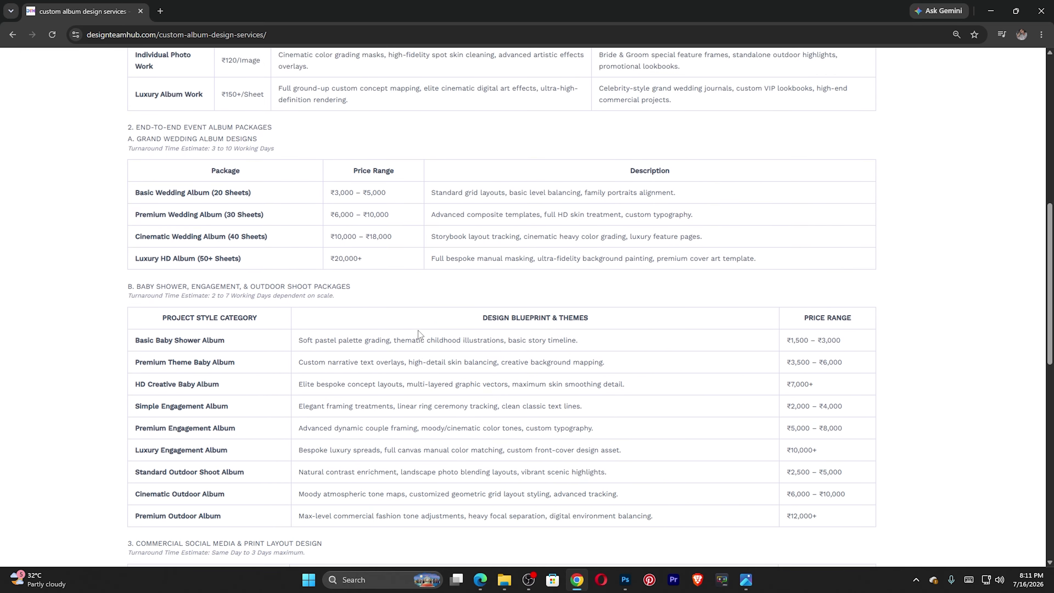
scroll(443, 285, "down", 14)
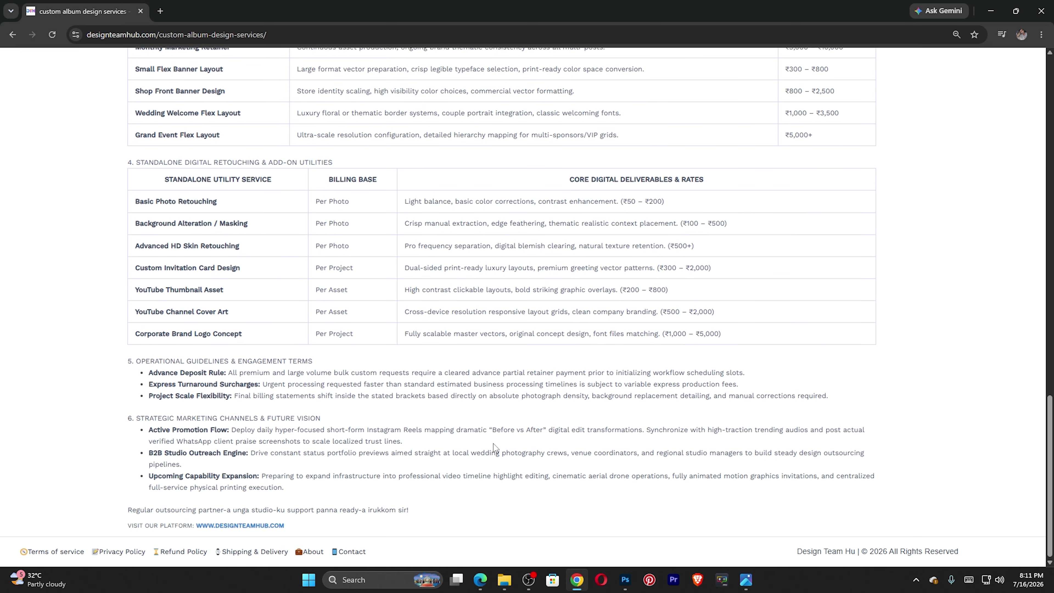
scroll(493, 443, "up", 20)
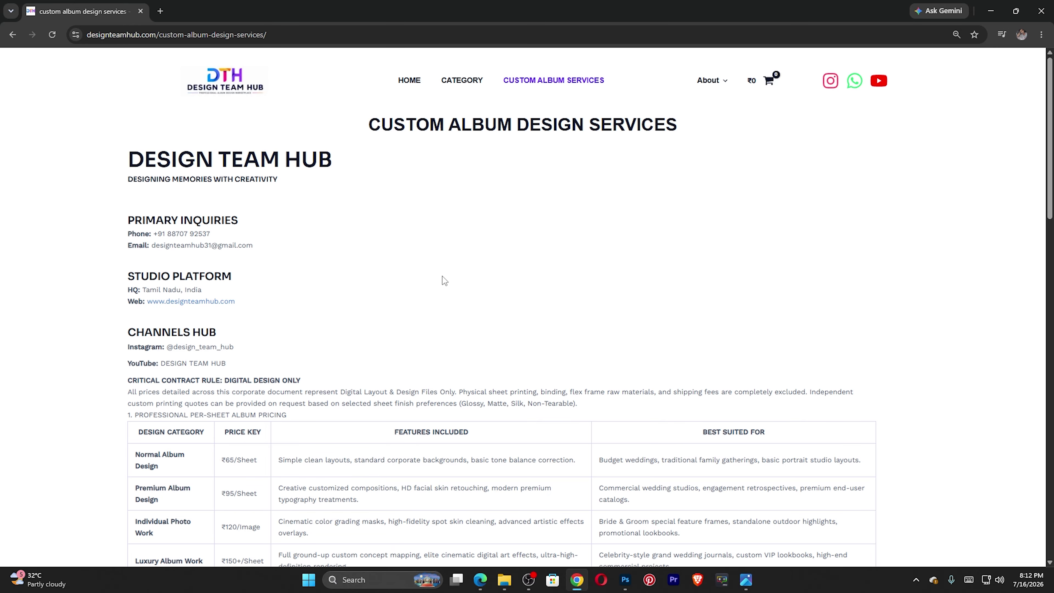
scroll(394, 245, "down", 8)
scroll(392, 241, "down", 9)
scroll(392, 242, "up", 17)
- Open the About page and read through the founder, template and customer support sections
left_click(704, 83)
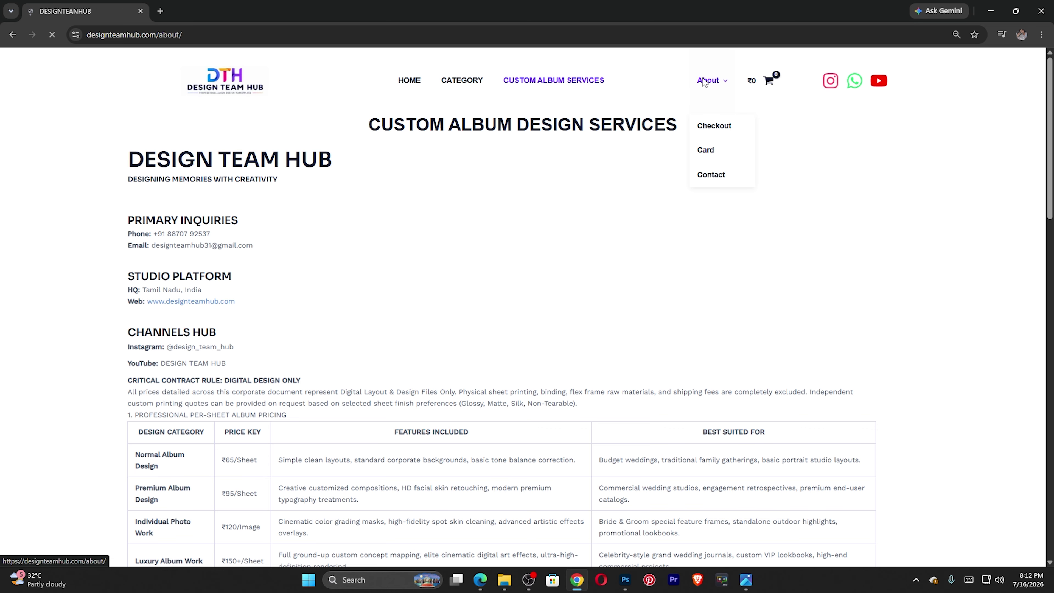
scroll(528, 286, "down", 20)
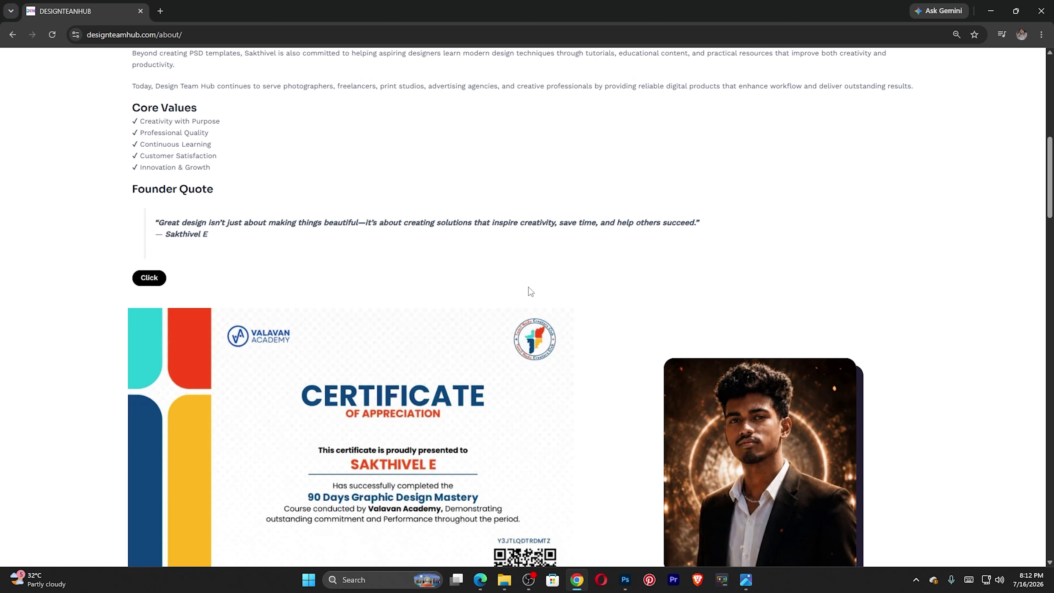
scroll(498, 324, "down", 15)
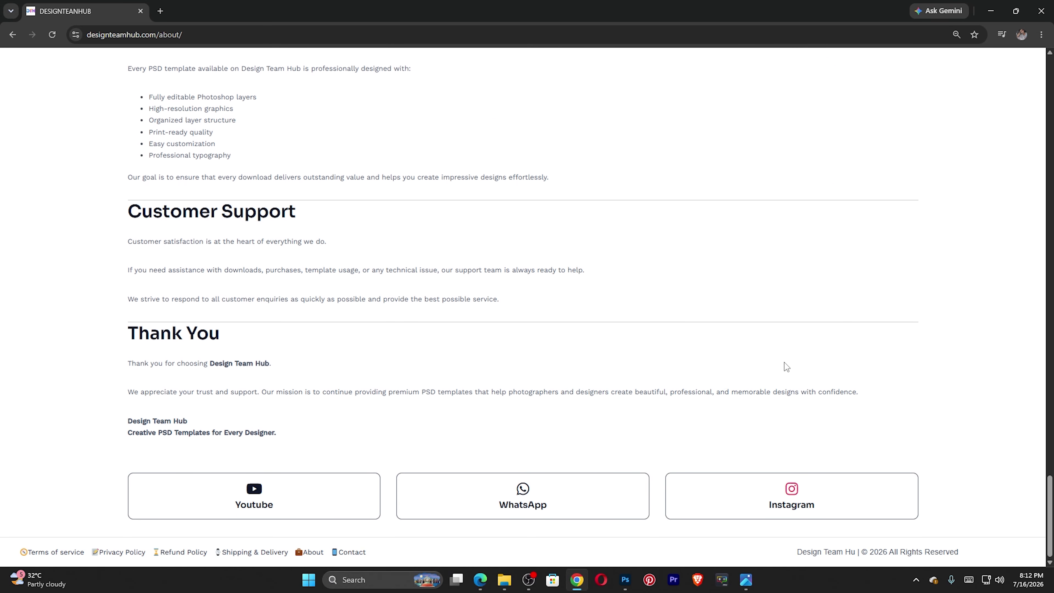
scroll(1002, 419, "up", 20)
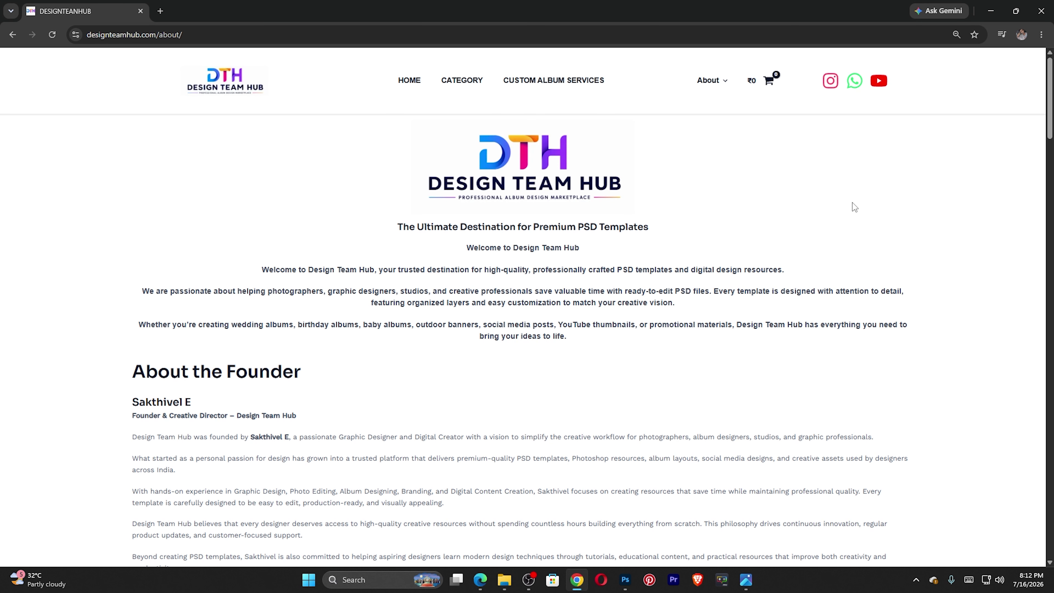
- Go back to the website's home page and return to the album sheet in Photoshop, fitted to the screen
left_click(395, 94)
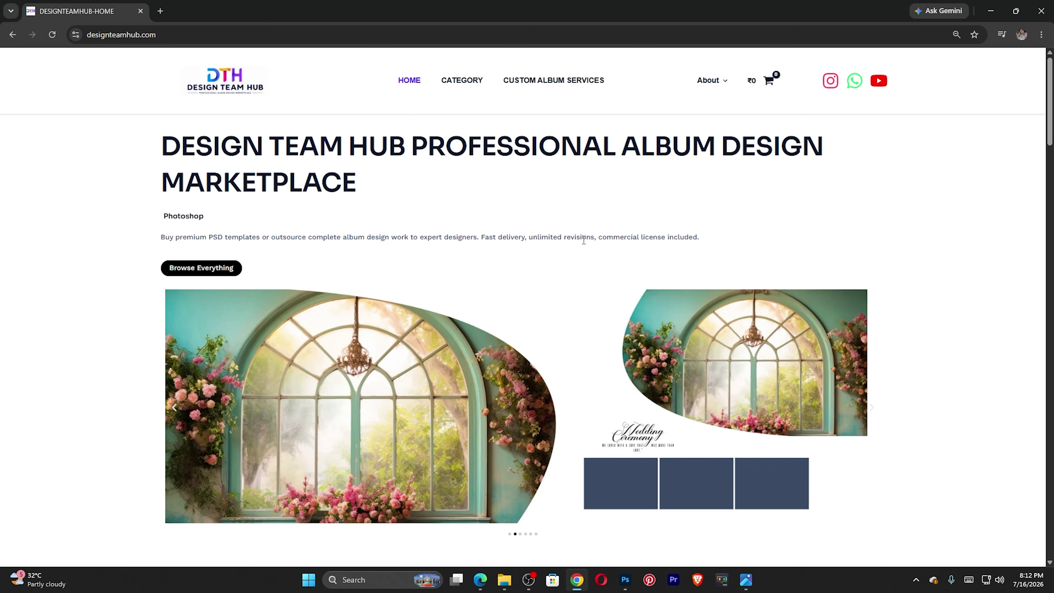
left_click(995, 5)
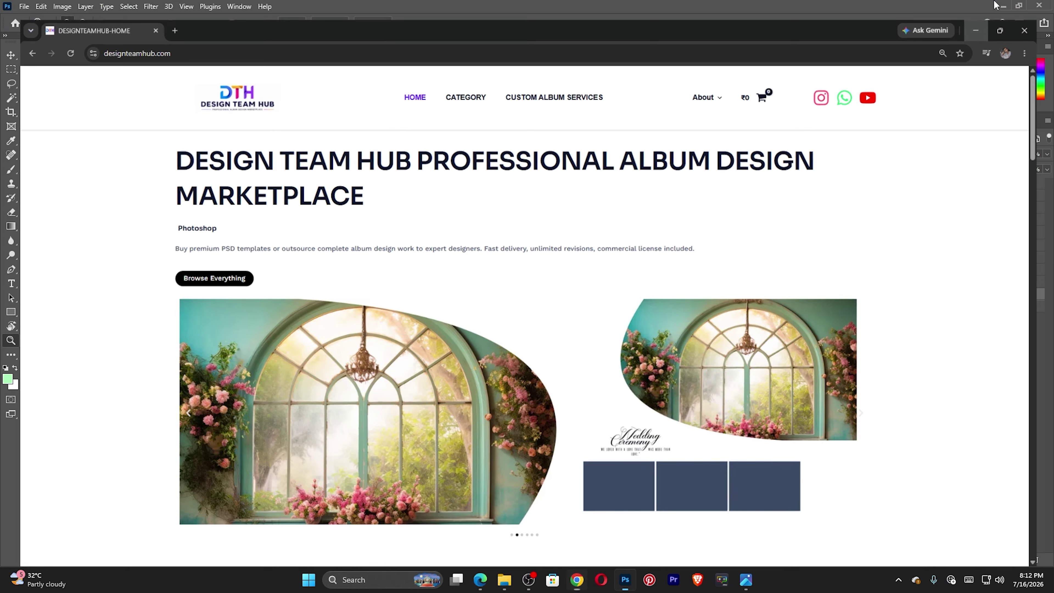
right_click(481, 268)
left_click(495, 276)
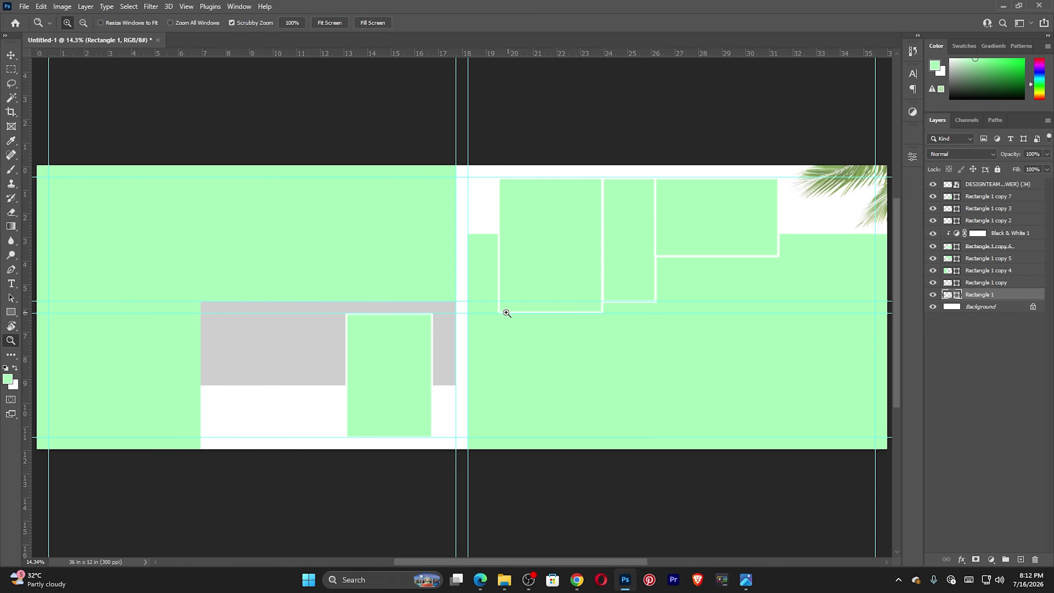